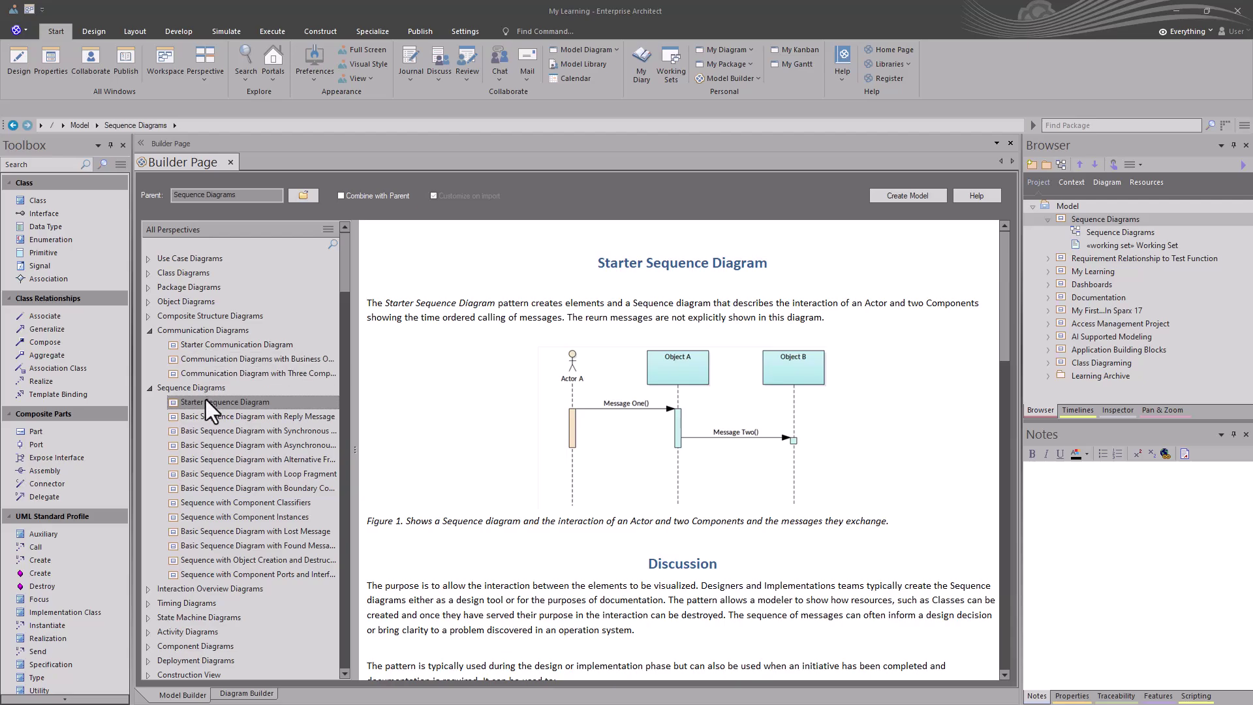
Preview the patterns in the Sequence Diagrams group, from Reply Message through Loop Fragment to Sequence with Component Classifiers
left_click(204, 416)
left_click(206, 429)
left_click(210, 446)
left_click(215, 459)
left_click(218, 475)
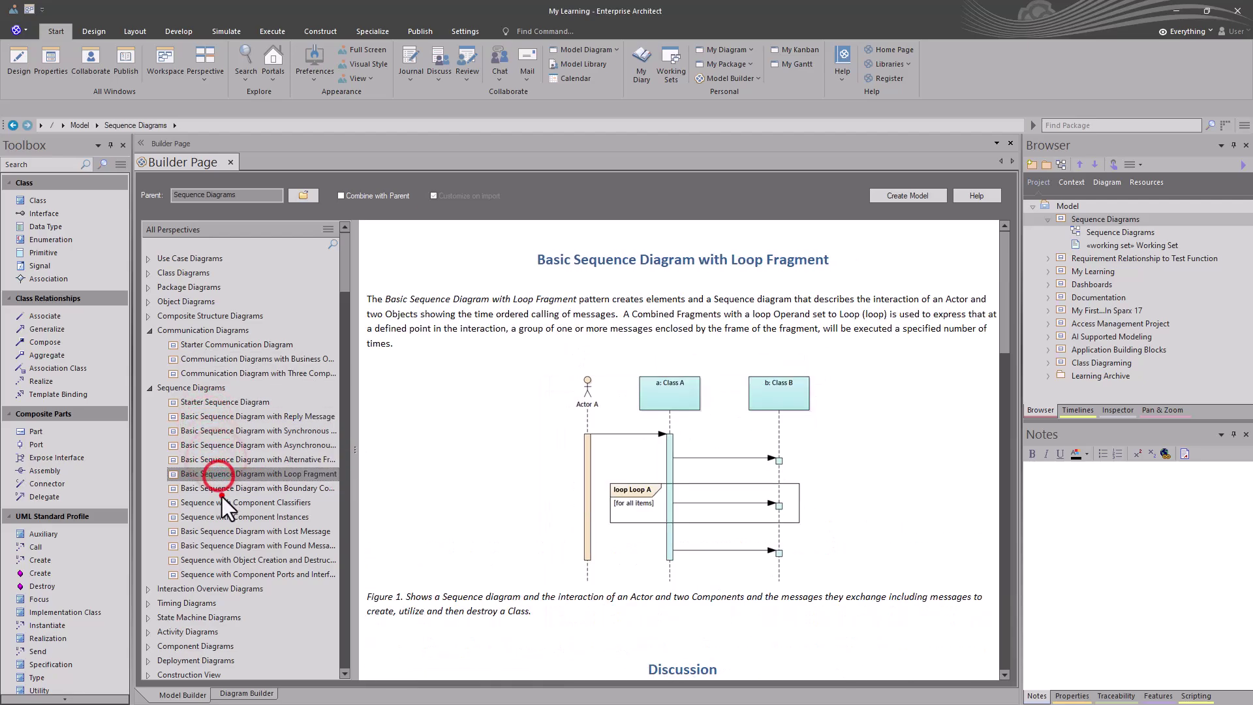
left_click(221, 501)
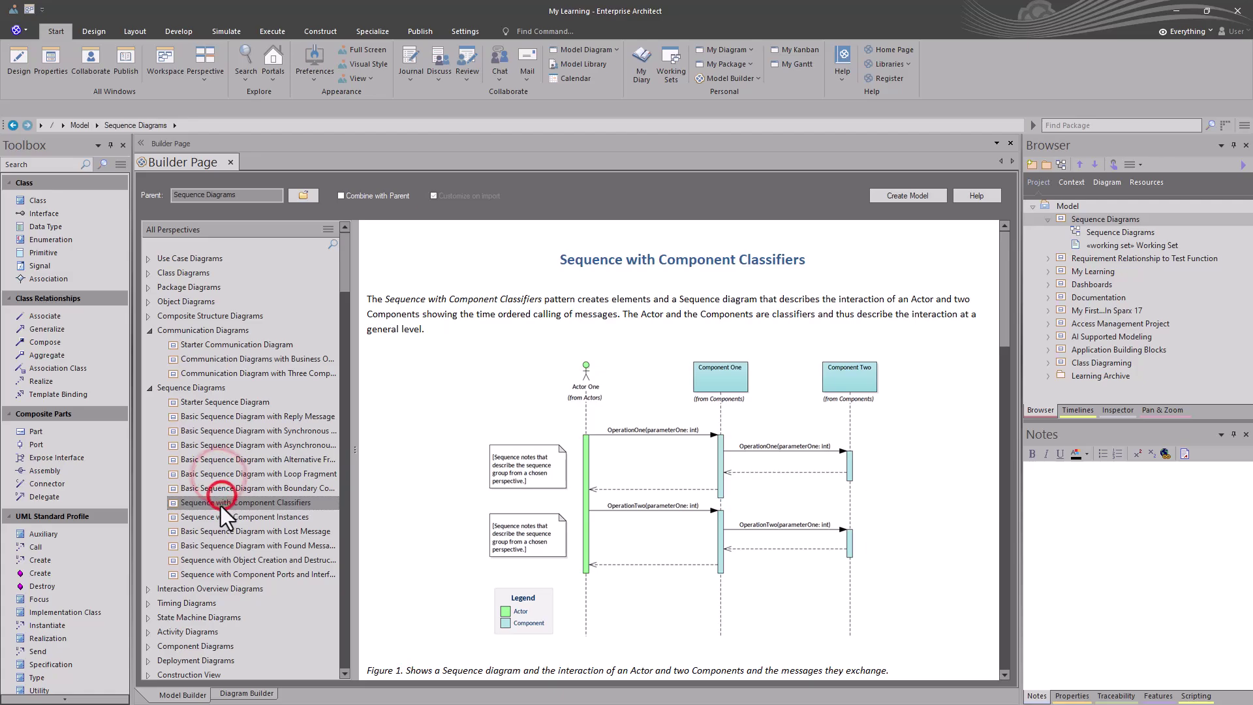
Preview the three Communication Diagrams patterns, then return to the Starter Sequence Diagram pattern
left_click(200, 331)
left_click(203, 344)
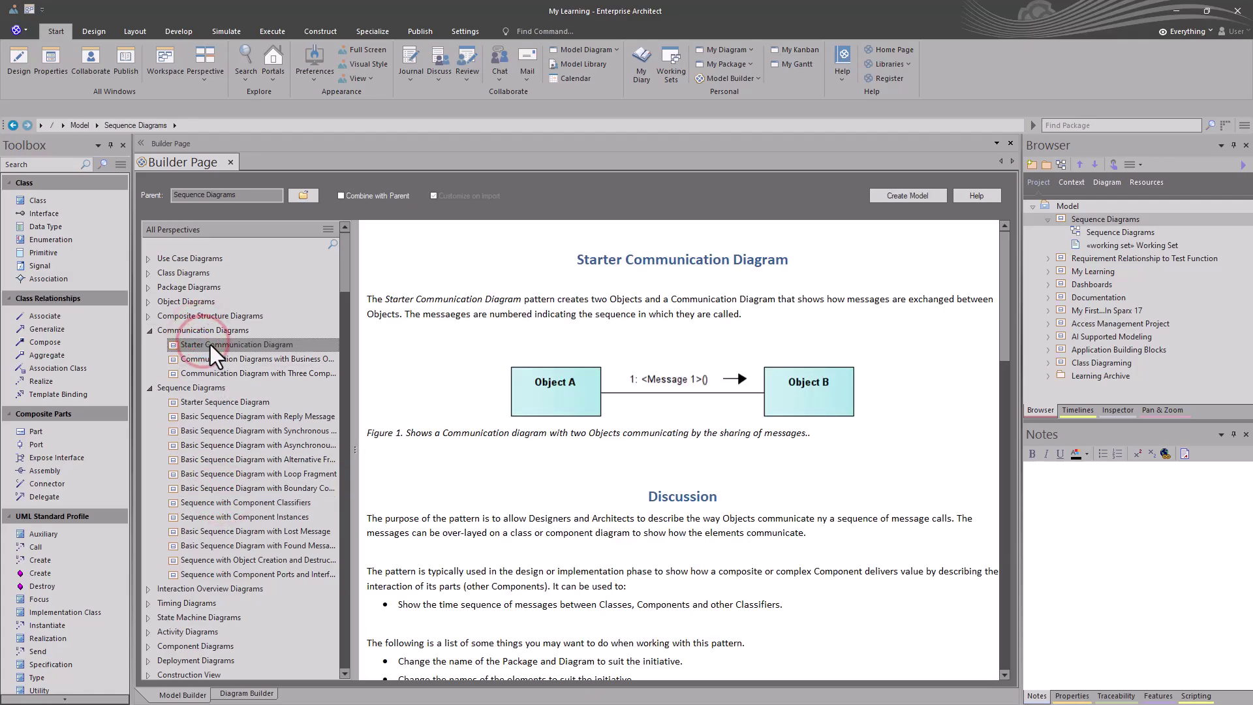
left_click(209, 359)
left_click(206, 372)
left_click(206, 361)
left_click(196, 344)
left_click(203, 402)
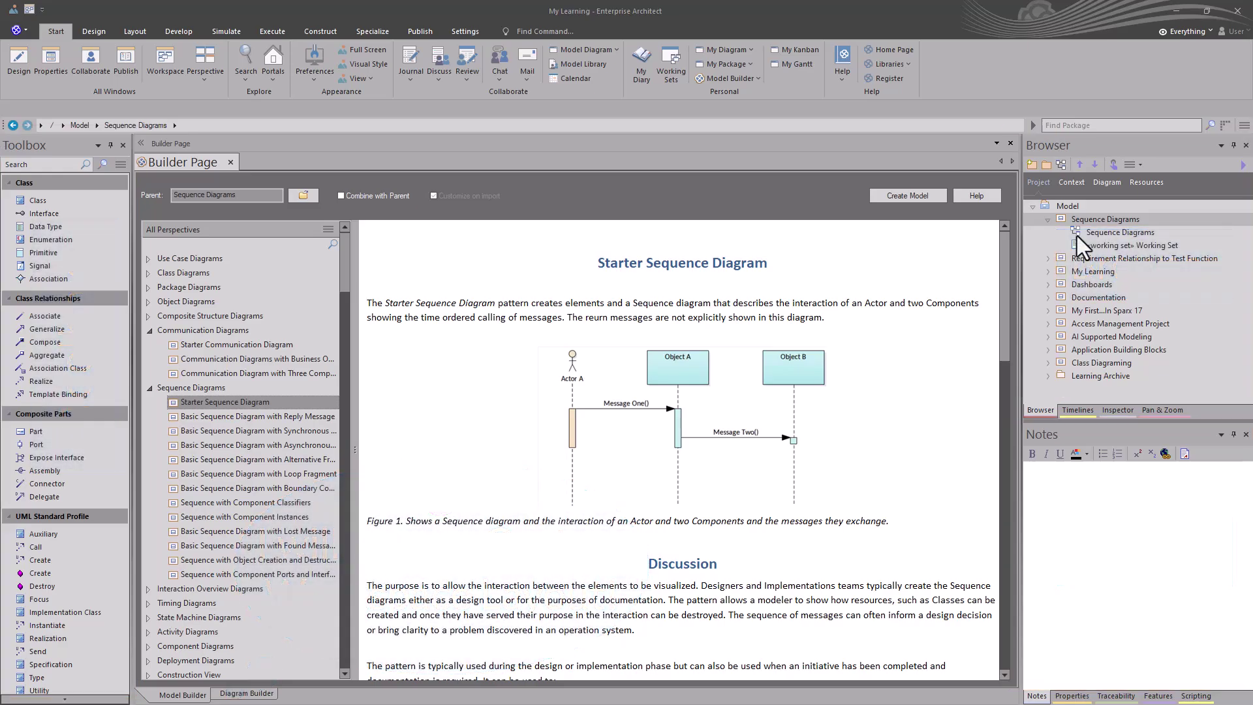
View the existing diagram in the Sequence Diagrams package, close it, and reselect the package
left_click(1086, 218)
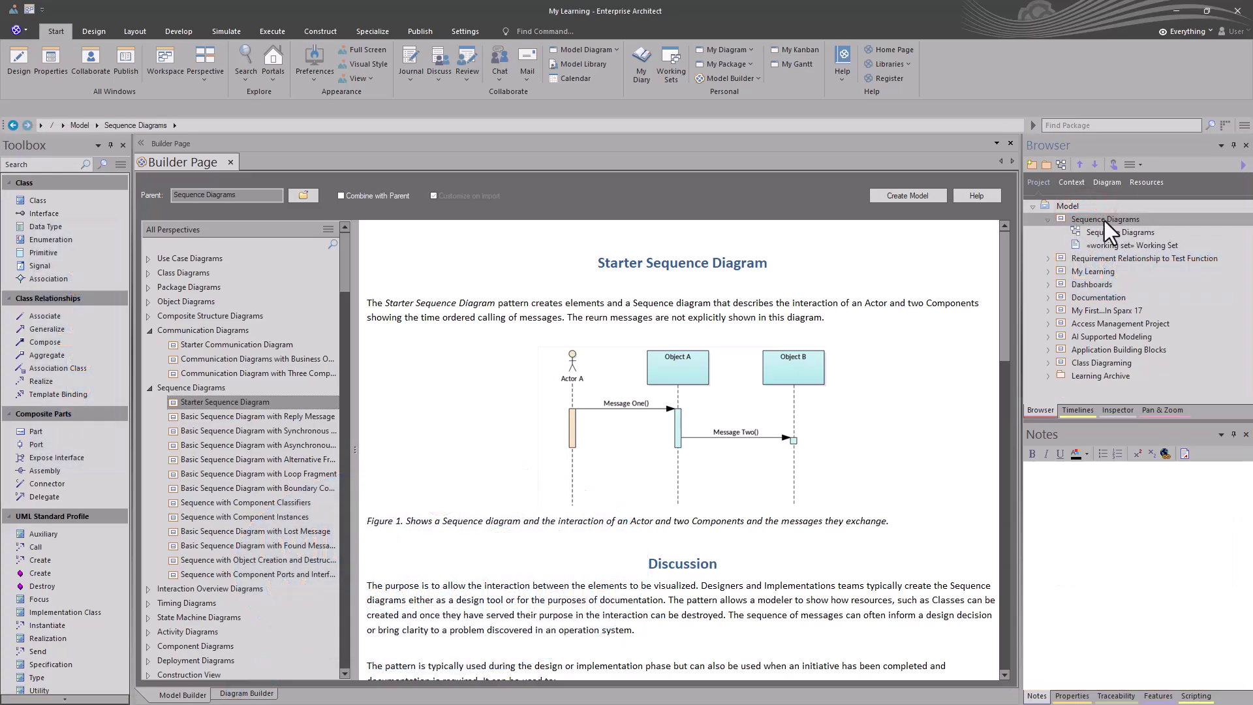
double_click(1103, 235)
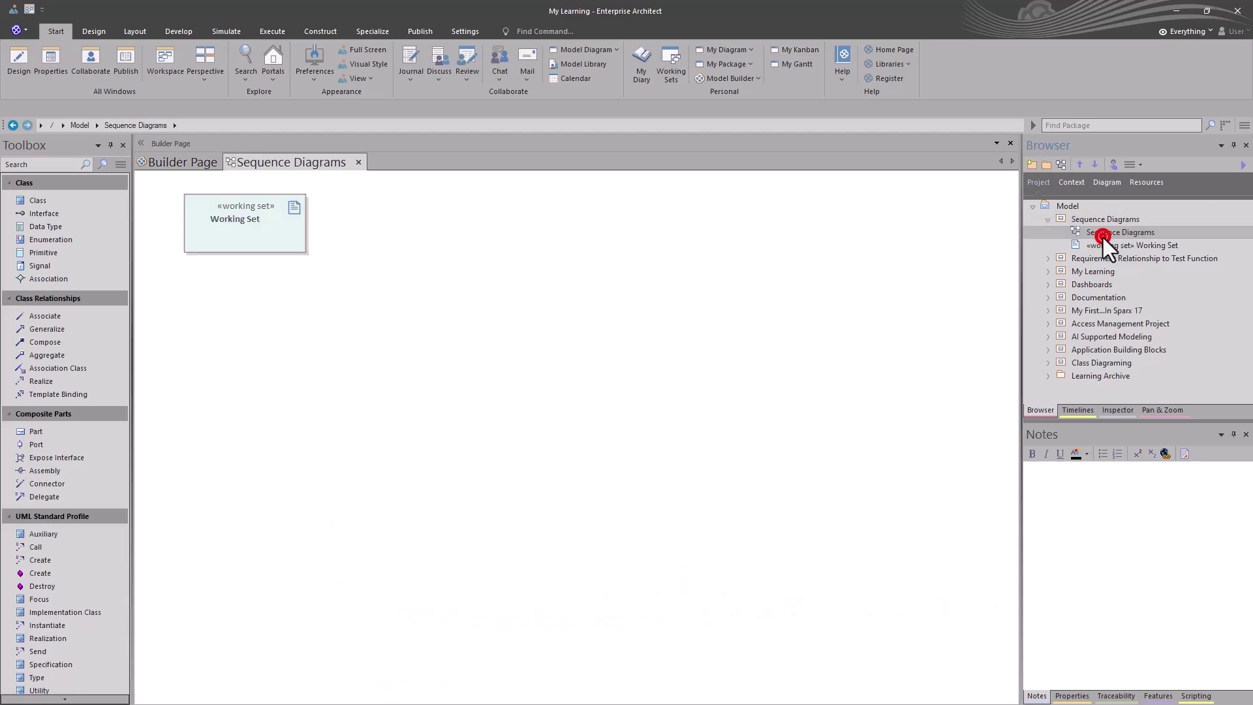
left_click(359, 163)
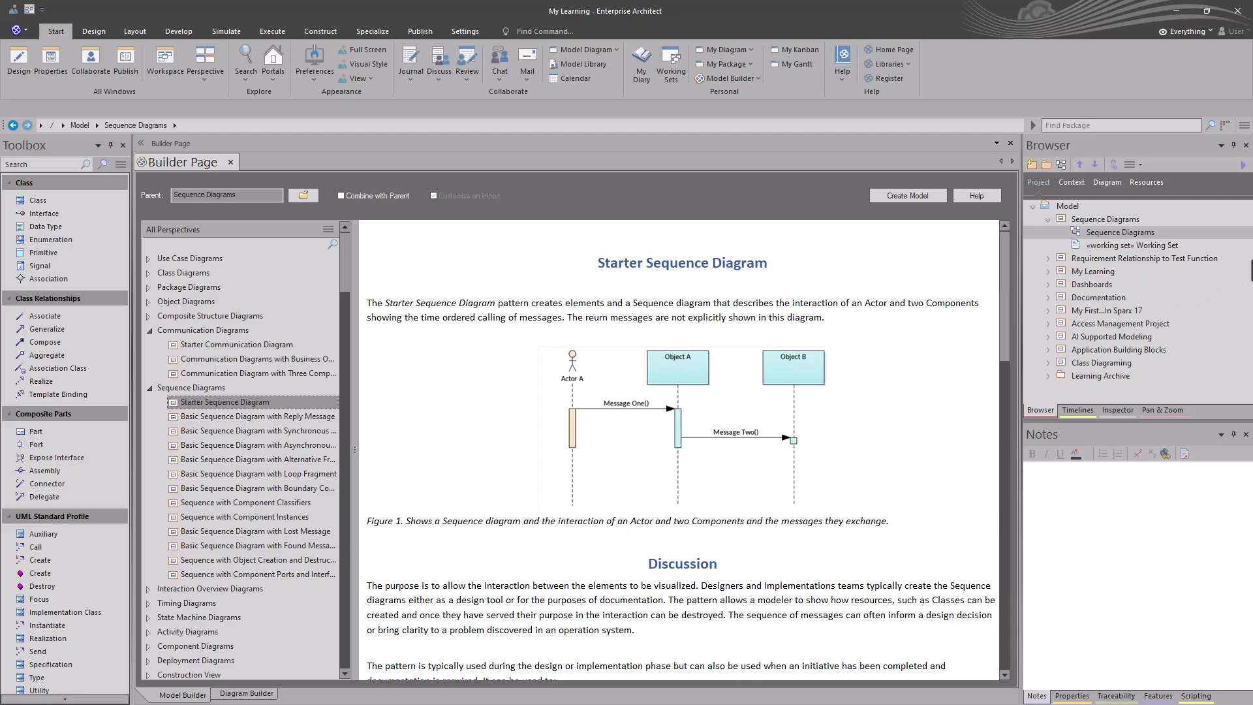
left_click(1082, 220)
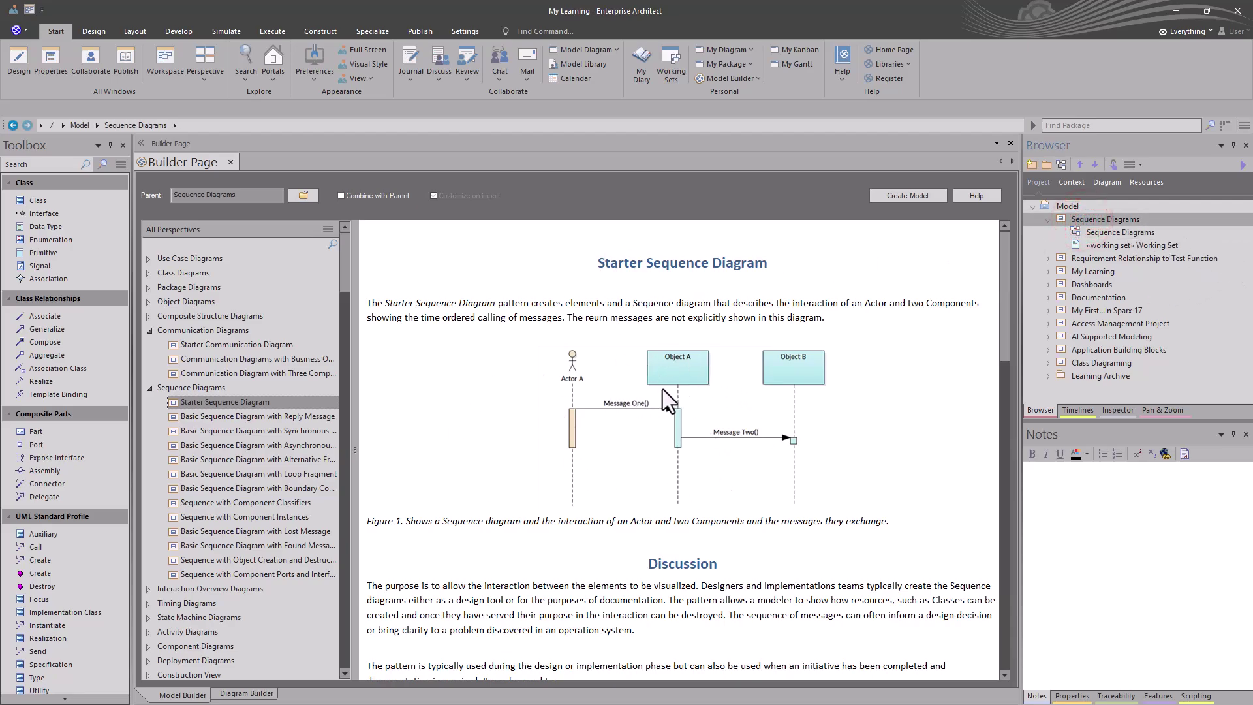
Create a model from the Basic Sequence Diagram with Reply Message pattern under the Sequence Diagrams package and open its diagram
left_click(214, 418)
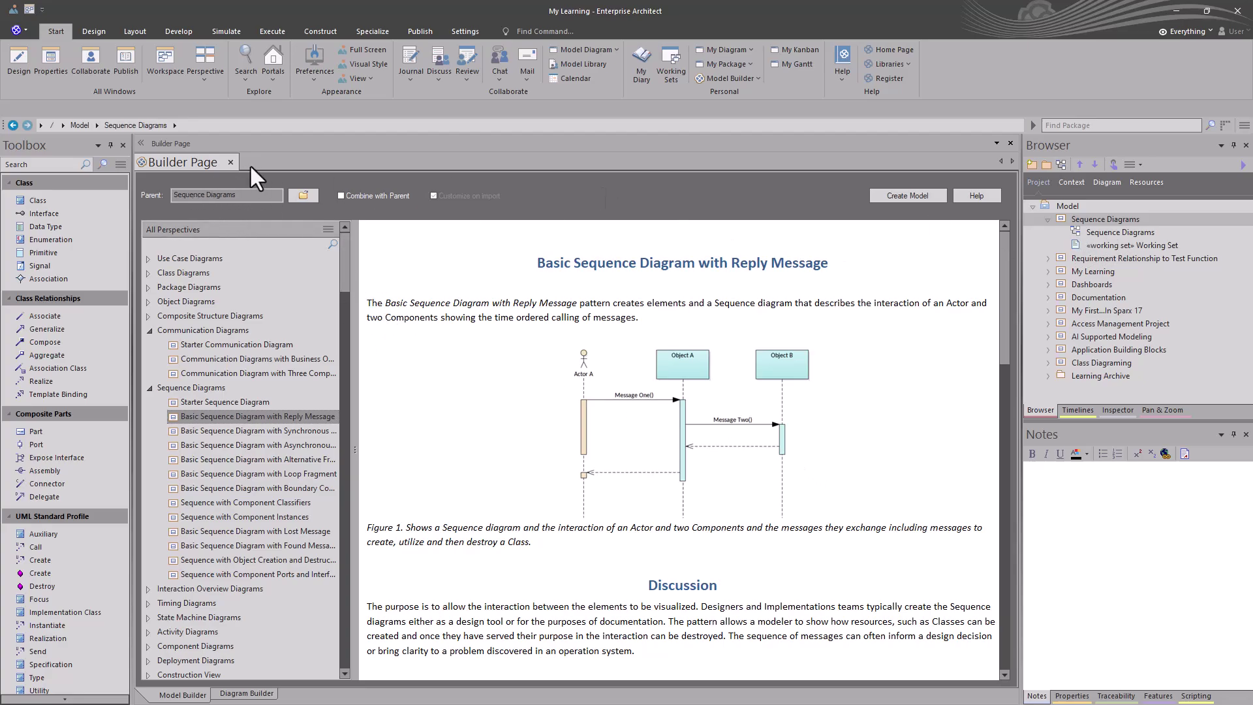
left_click(302, 194)
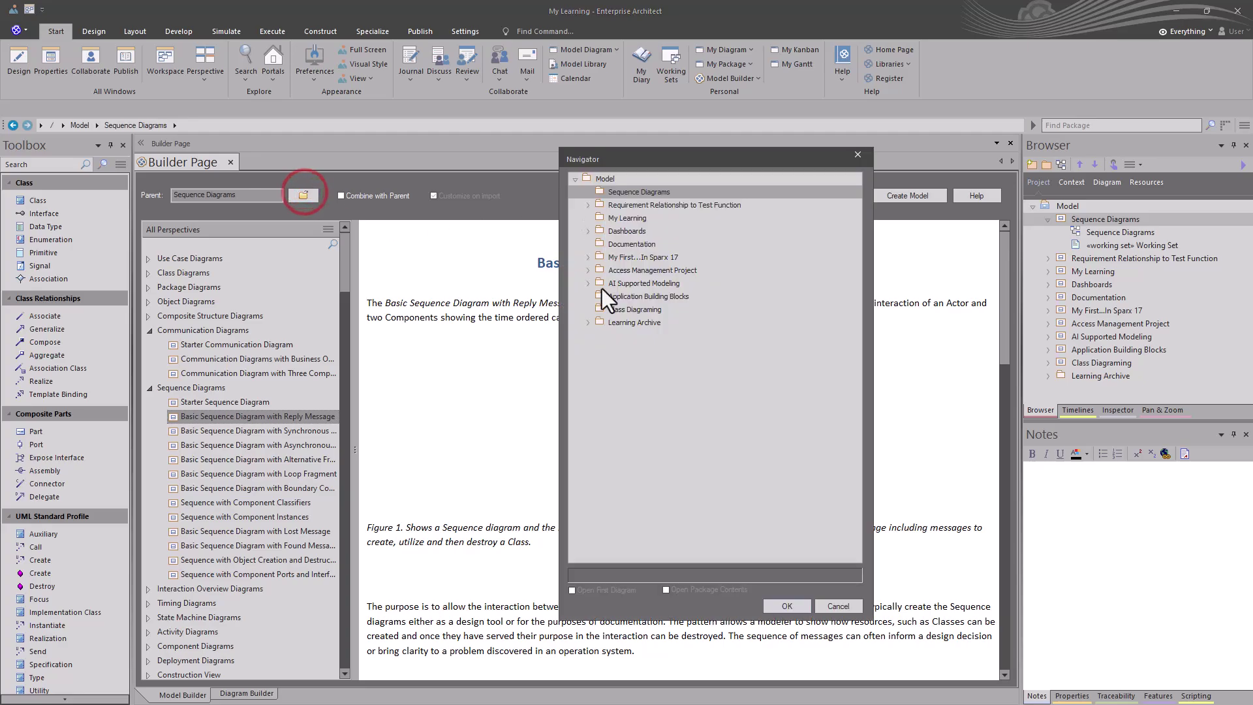
left_click(839, 607)
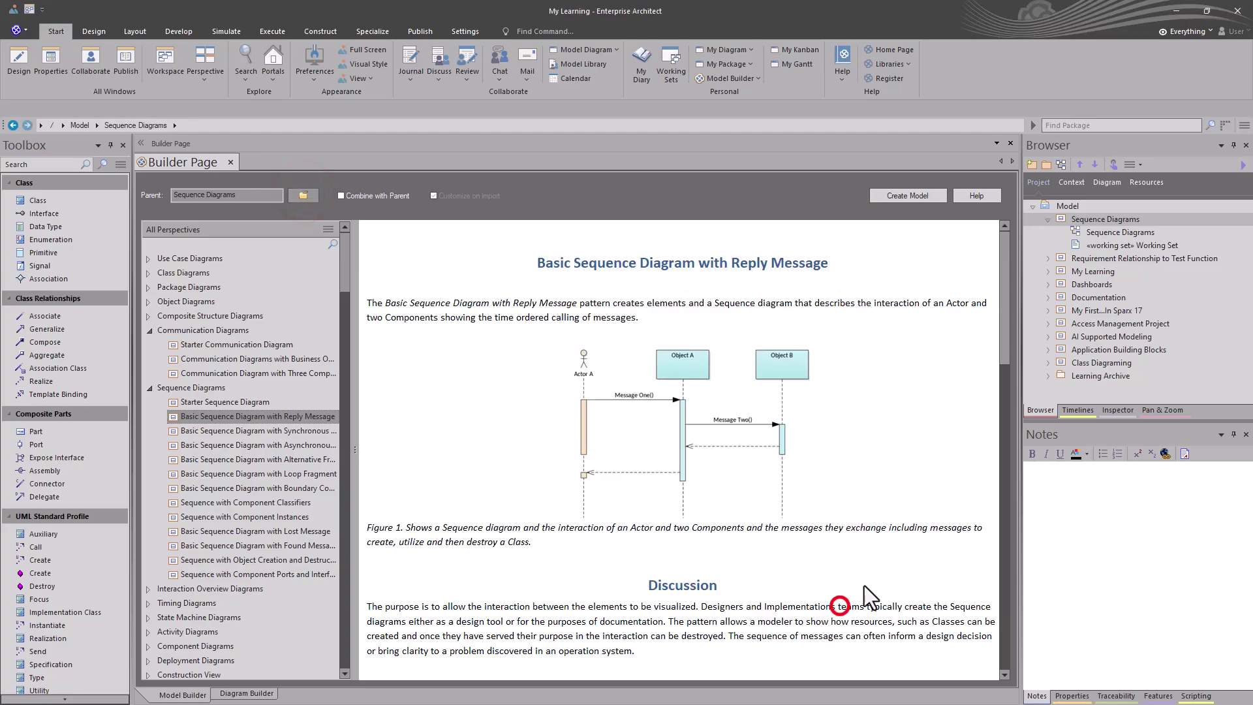
left_click(1114, 220)
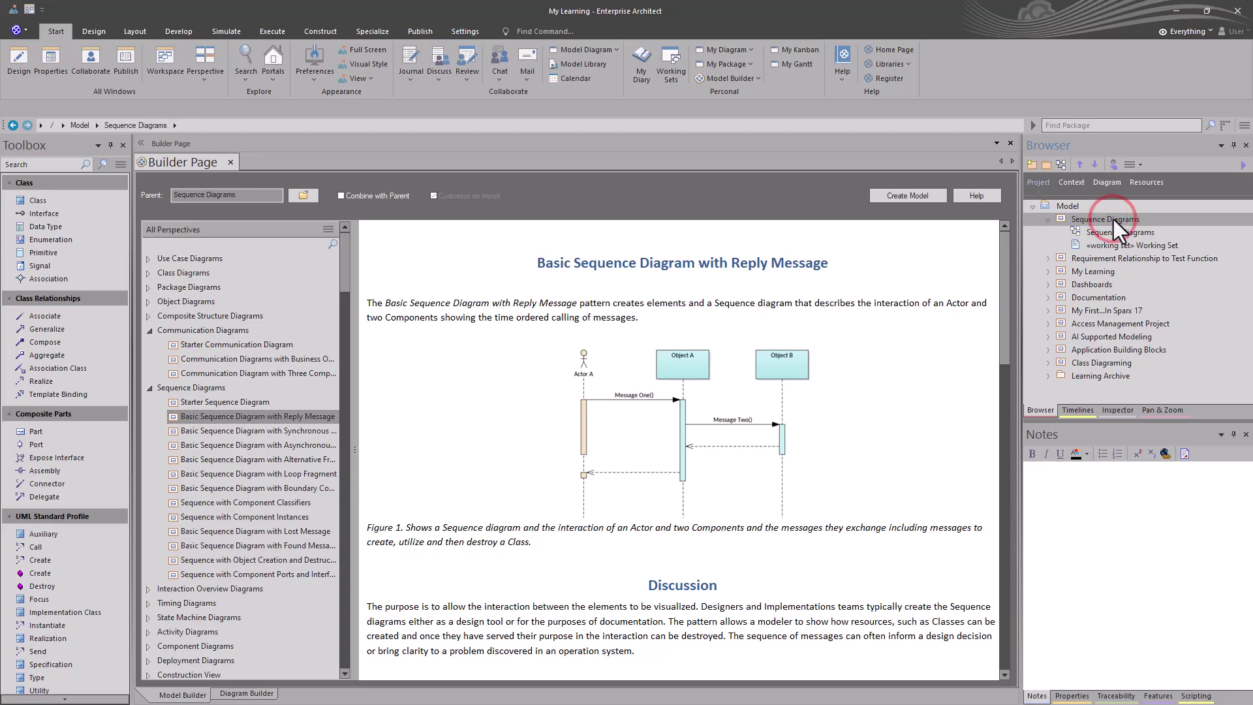
left_click(910, 200)
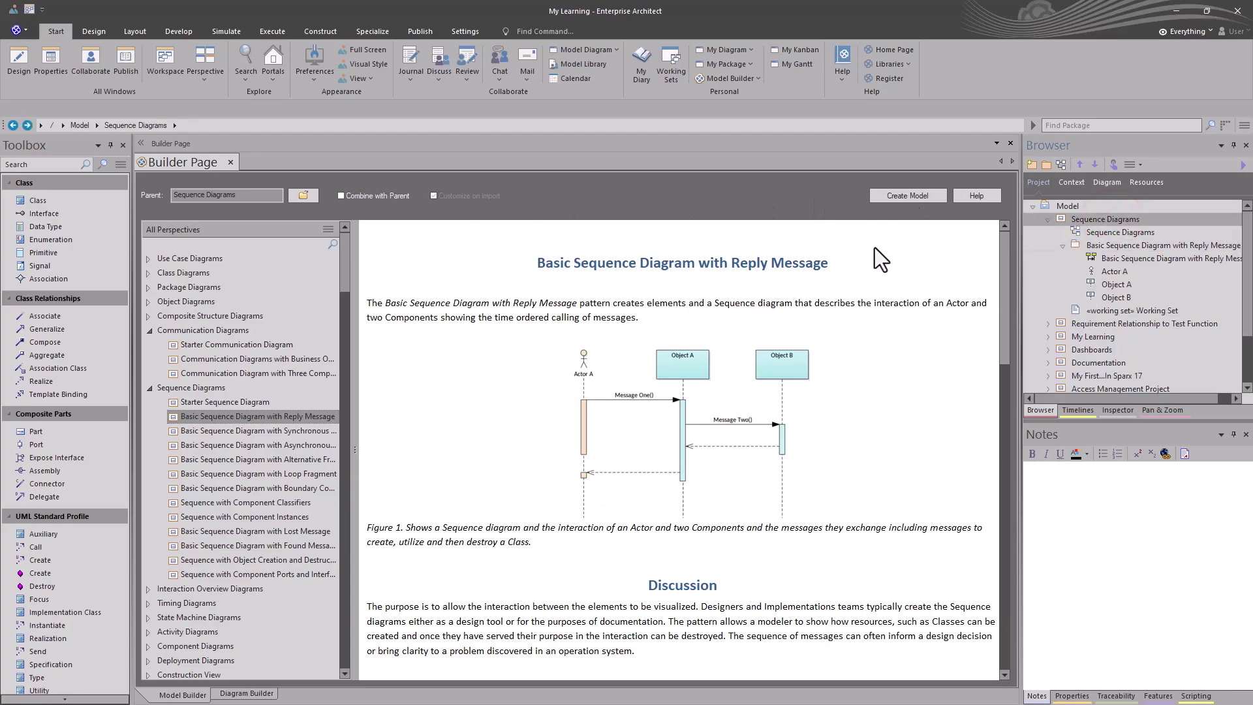
double_click(1098, 258)
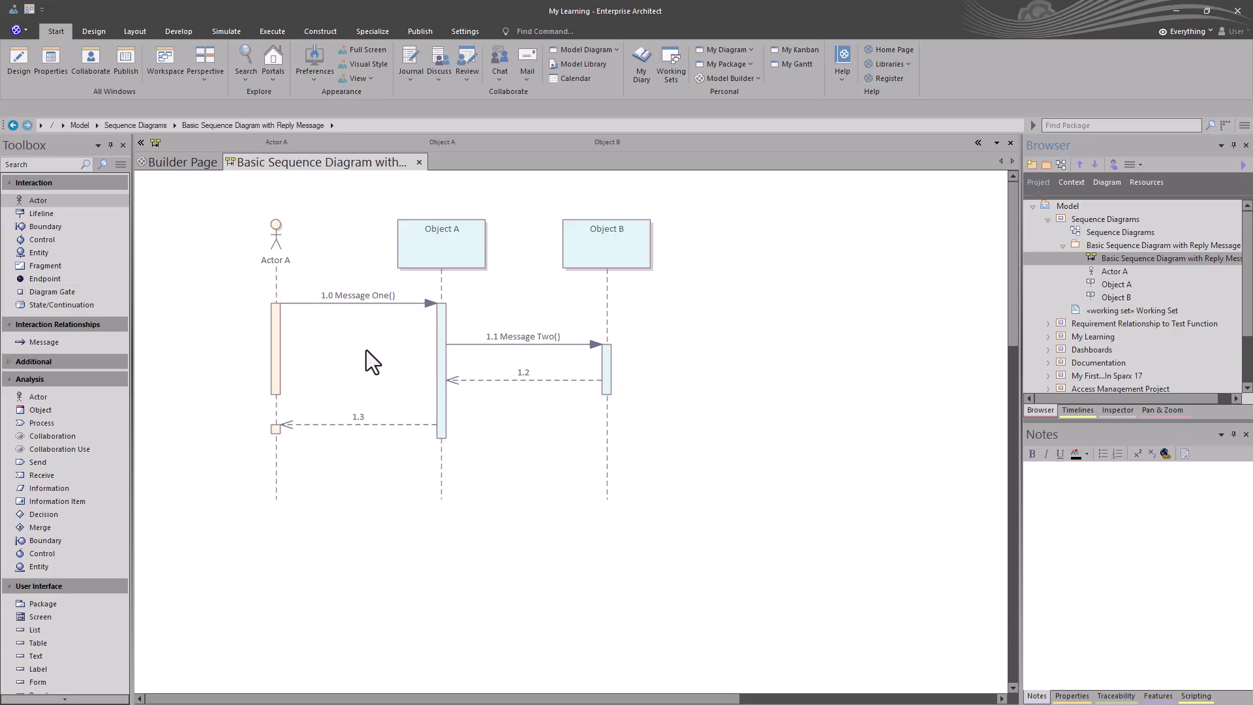
Add a Document element to the diagram above Actor A and create its linked document with the template None
left_click(193, 285)
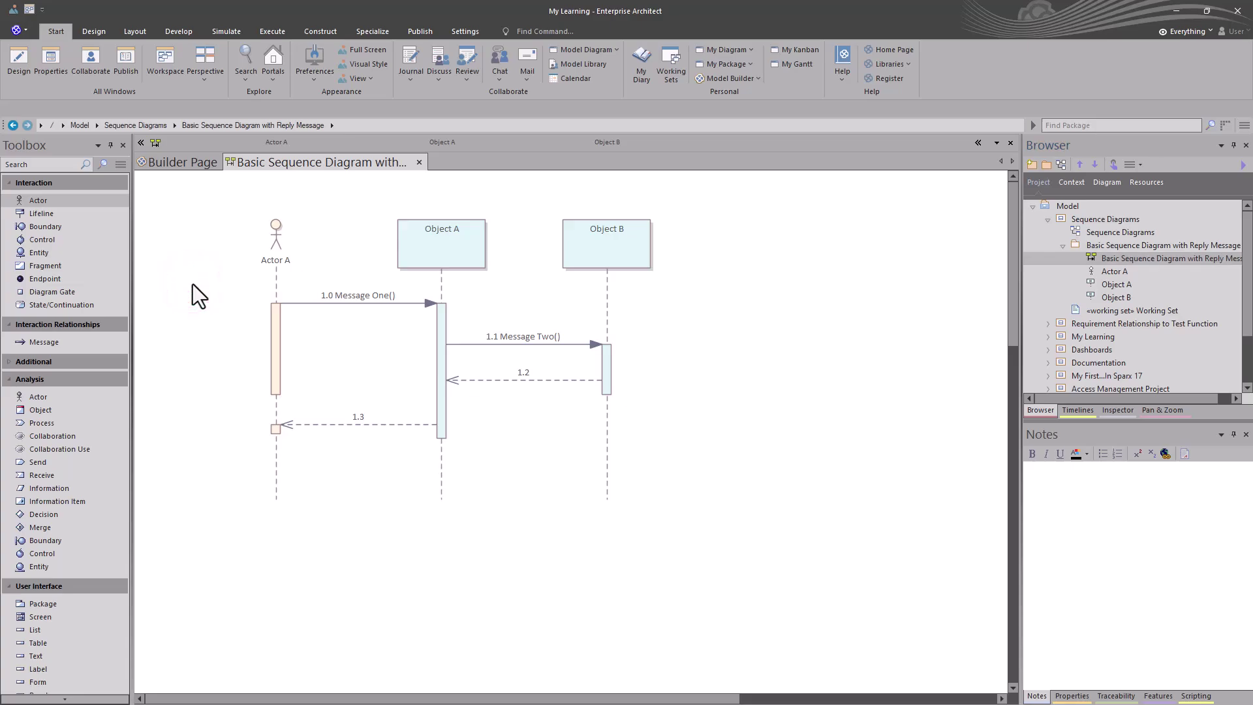
right_click(193, 285)
mouse_move(297, 532)
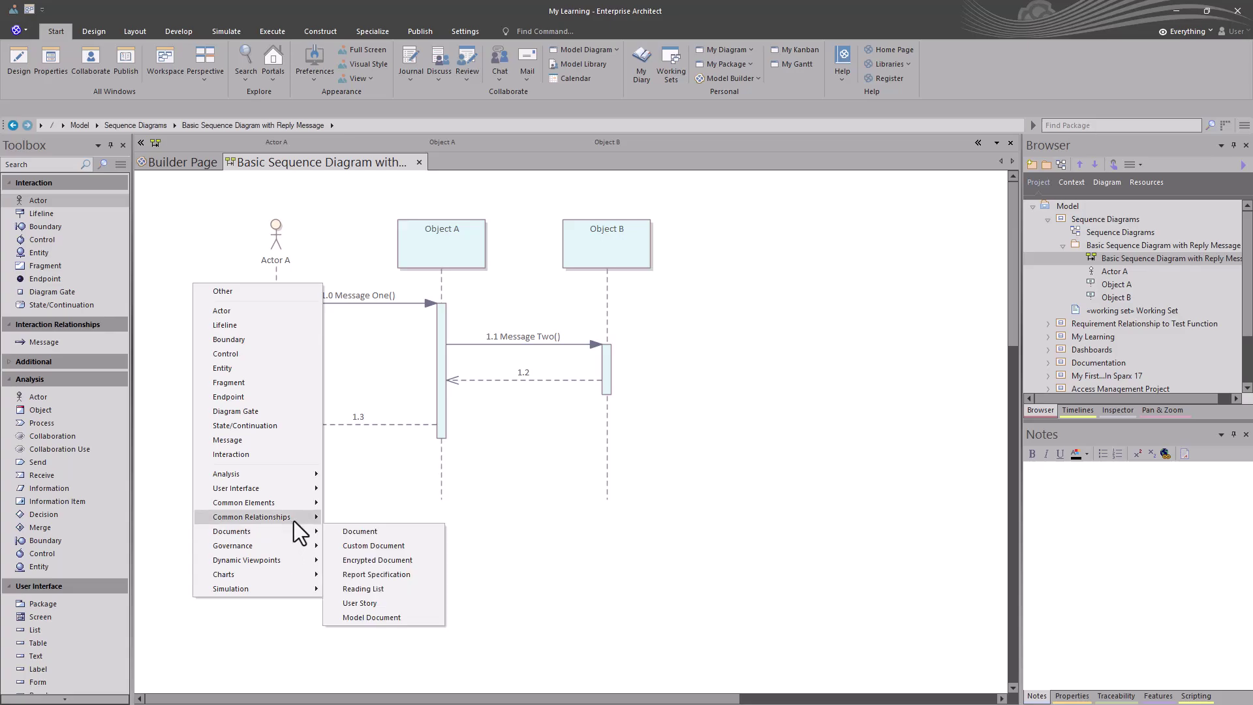
left_click(367, 532)
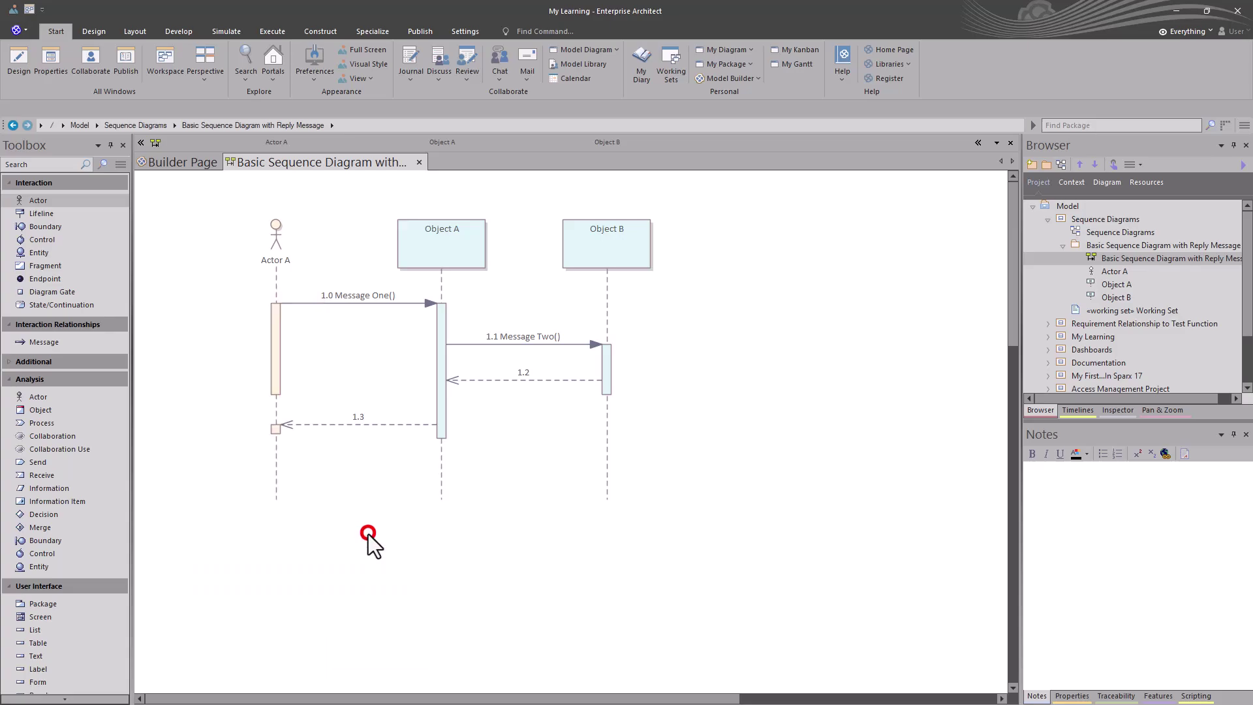
left_click_drag(206, 316, 180, 210)
double_click(180, 210)
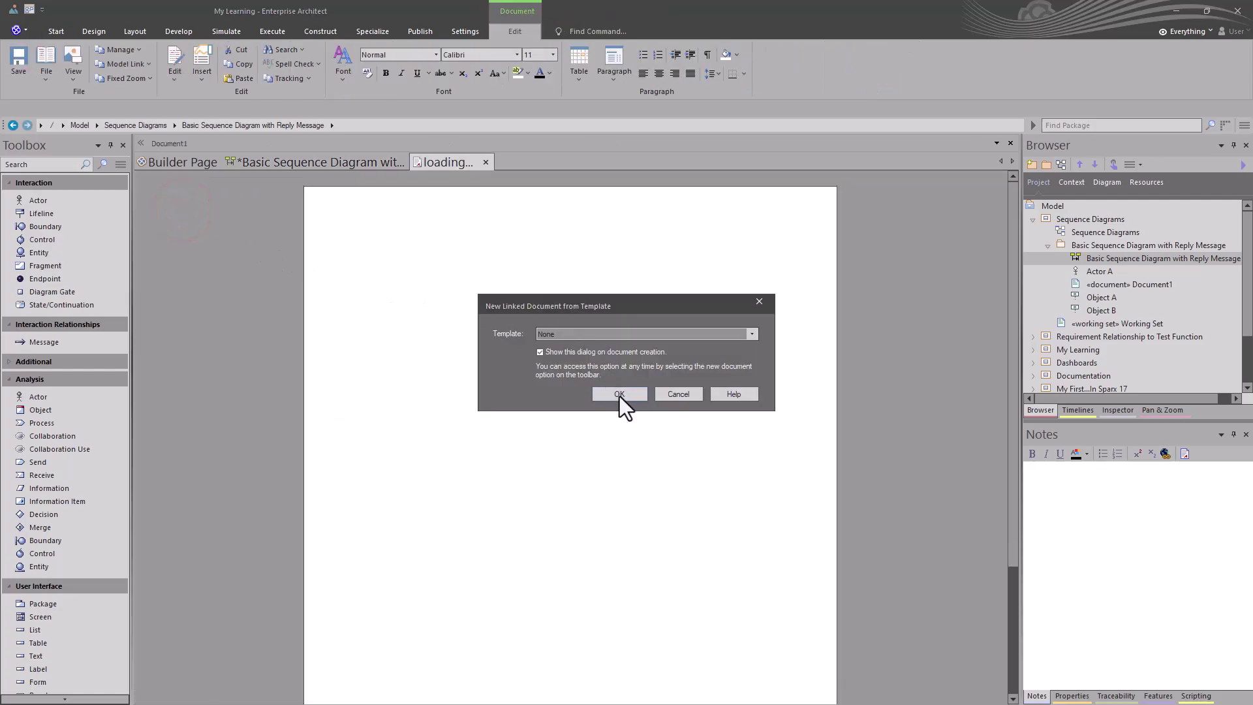
left_click(619, 395)
Copy the entire description of the Reply Message pattern into the linked document Document1 and close the document
left_click(175, 161)
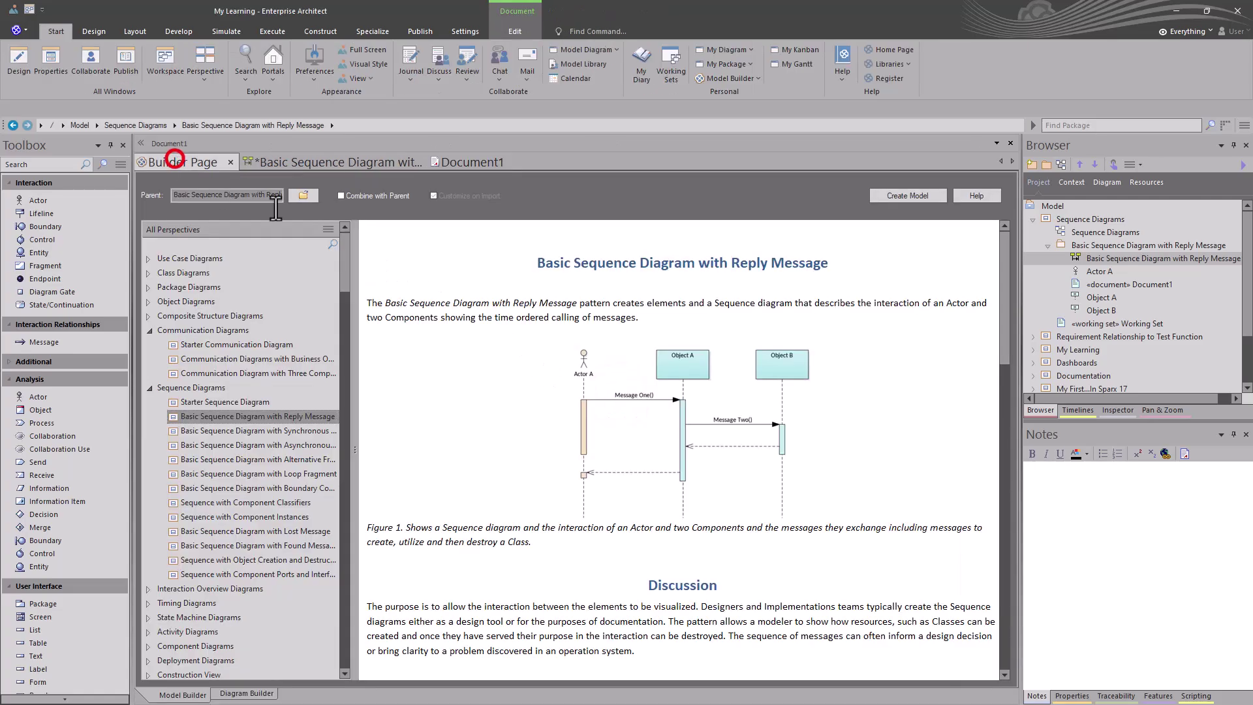
left_click(513, 270)
key("ctrl+a")
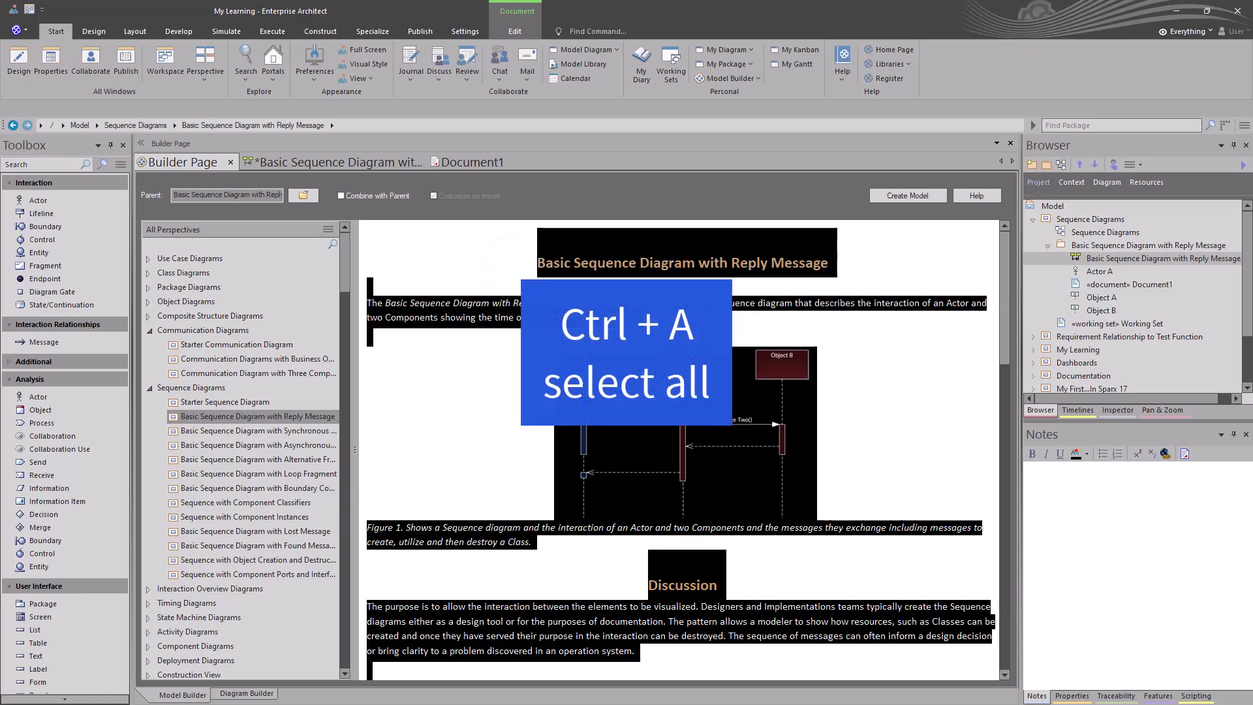
key("ctrl+c")
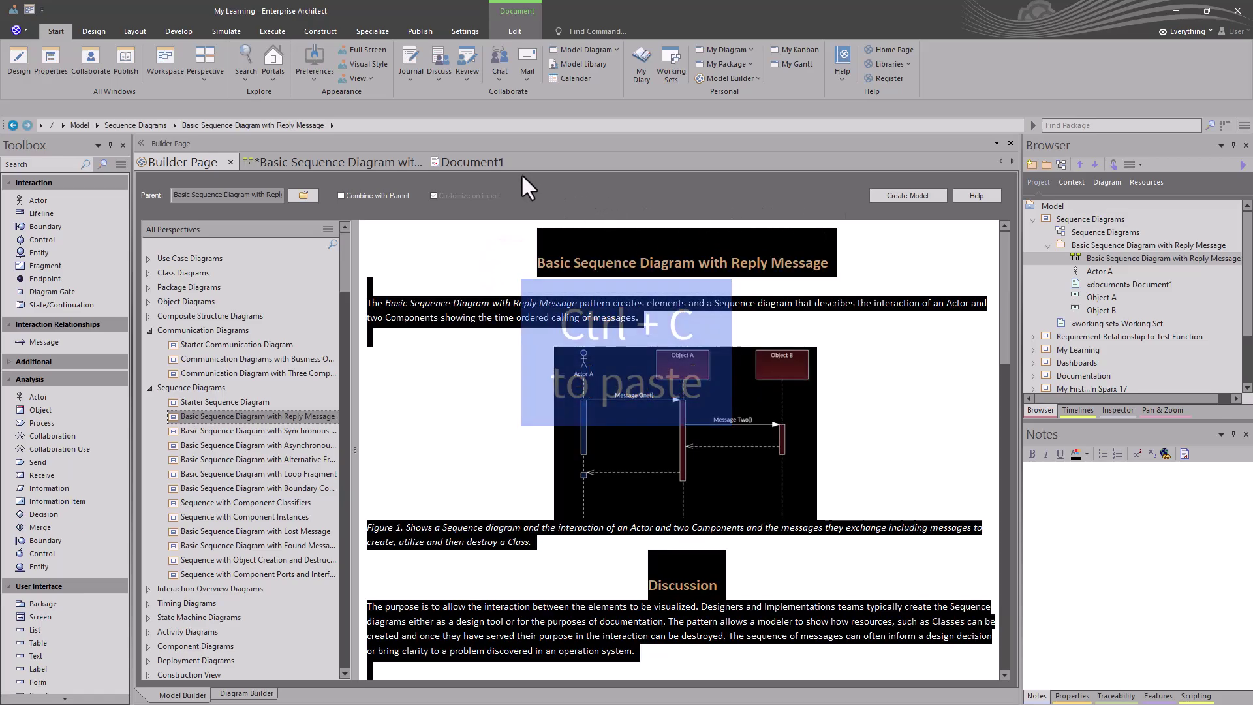
left_click(480, 158)
key("ctrl+v")
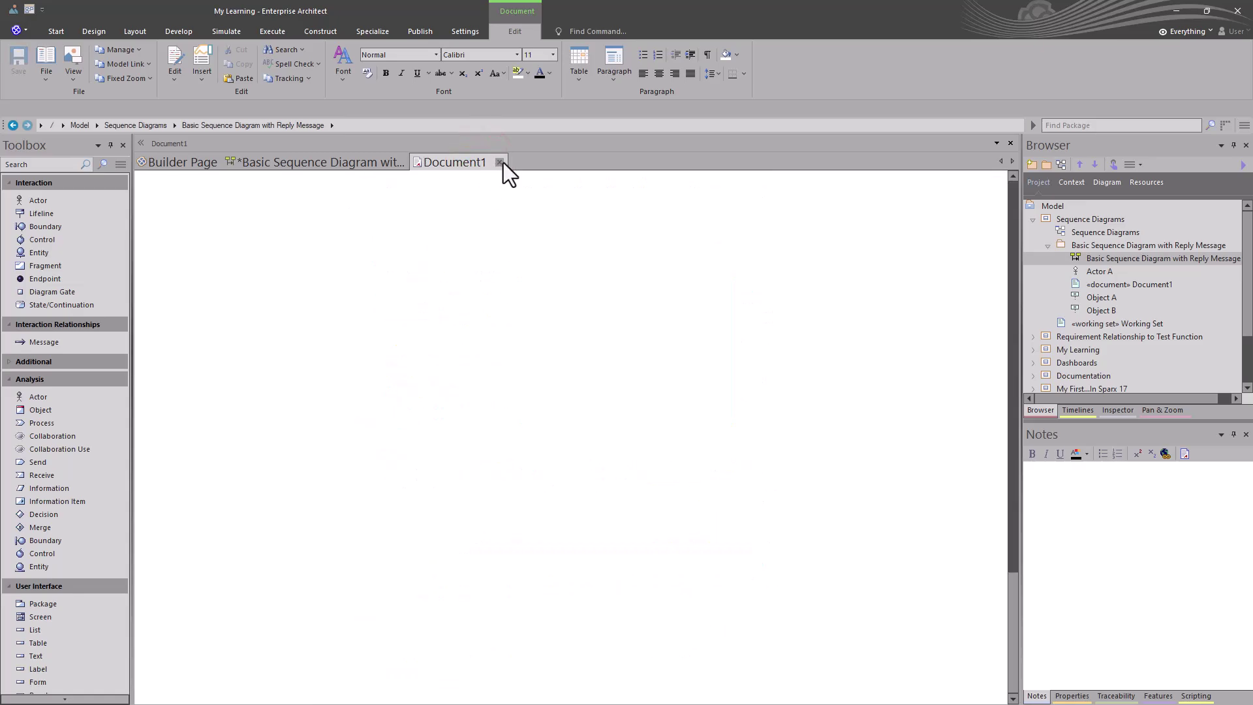
left_click(504, 162)
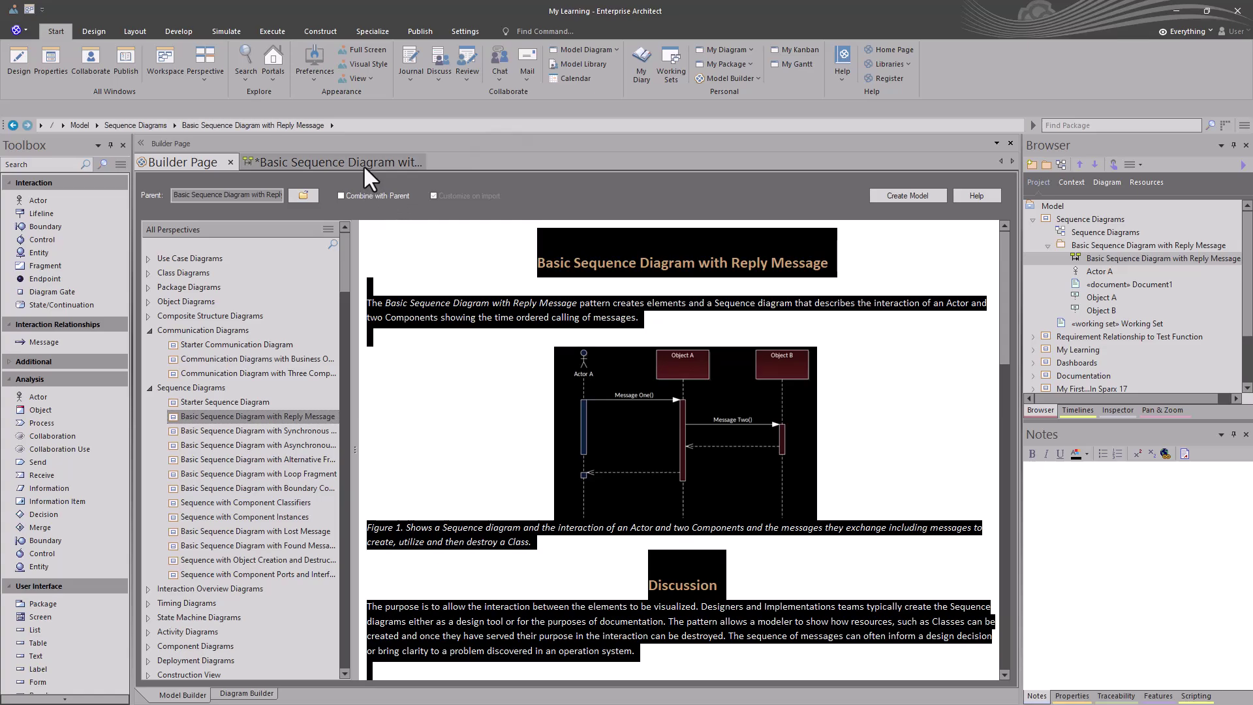
Resize the Document1 element on the sequence diagram into a flatter, wider box above Actor A
left_click(363, 164)
left_click(464, 560)
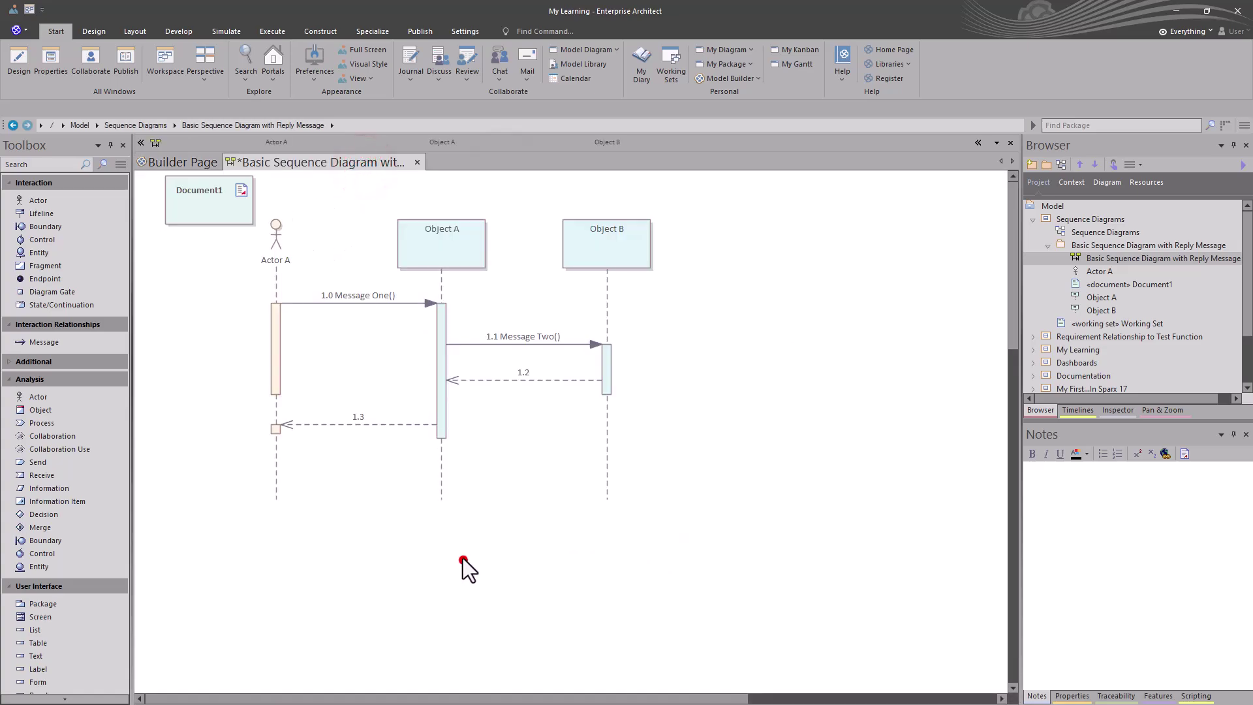
left_click(206, 213)
left_click_drag(256, 227, 278, 204)
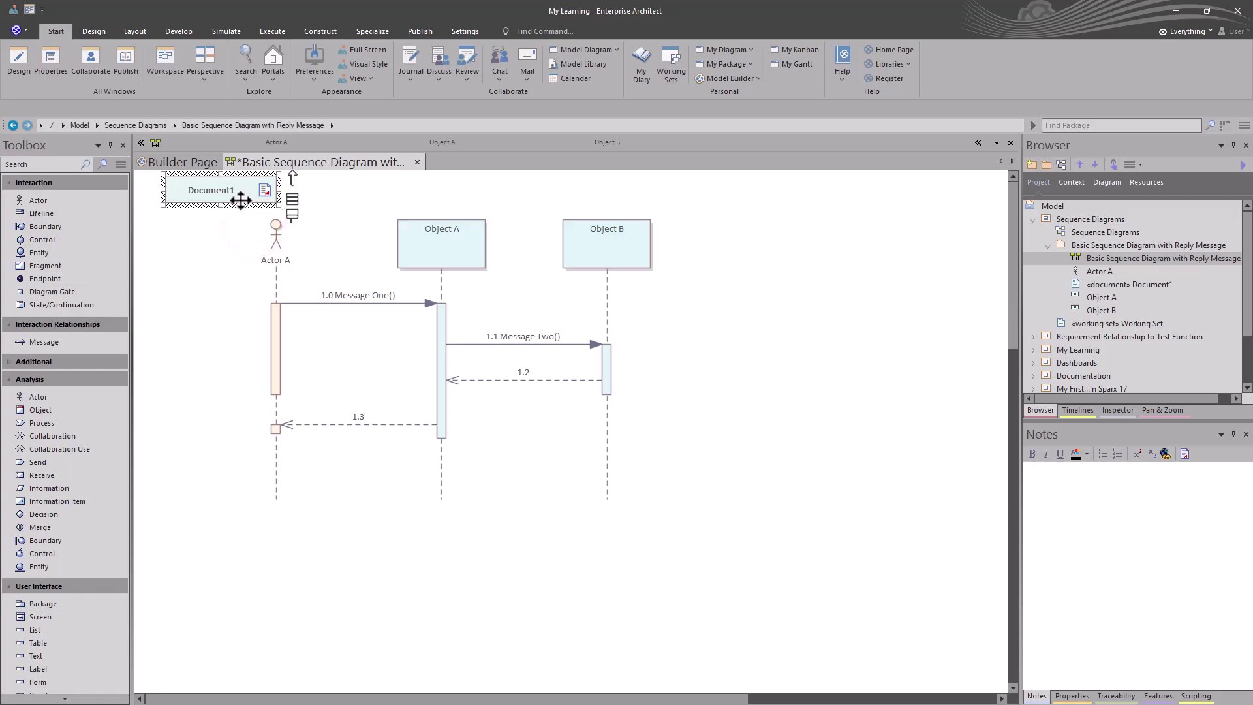
Copy the pattern's title from its description and rename the Document1 element to "Basic Sequence Diagram with Reply Message"
left_click(168, 157)
left_click(575, 236)
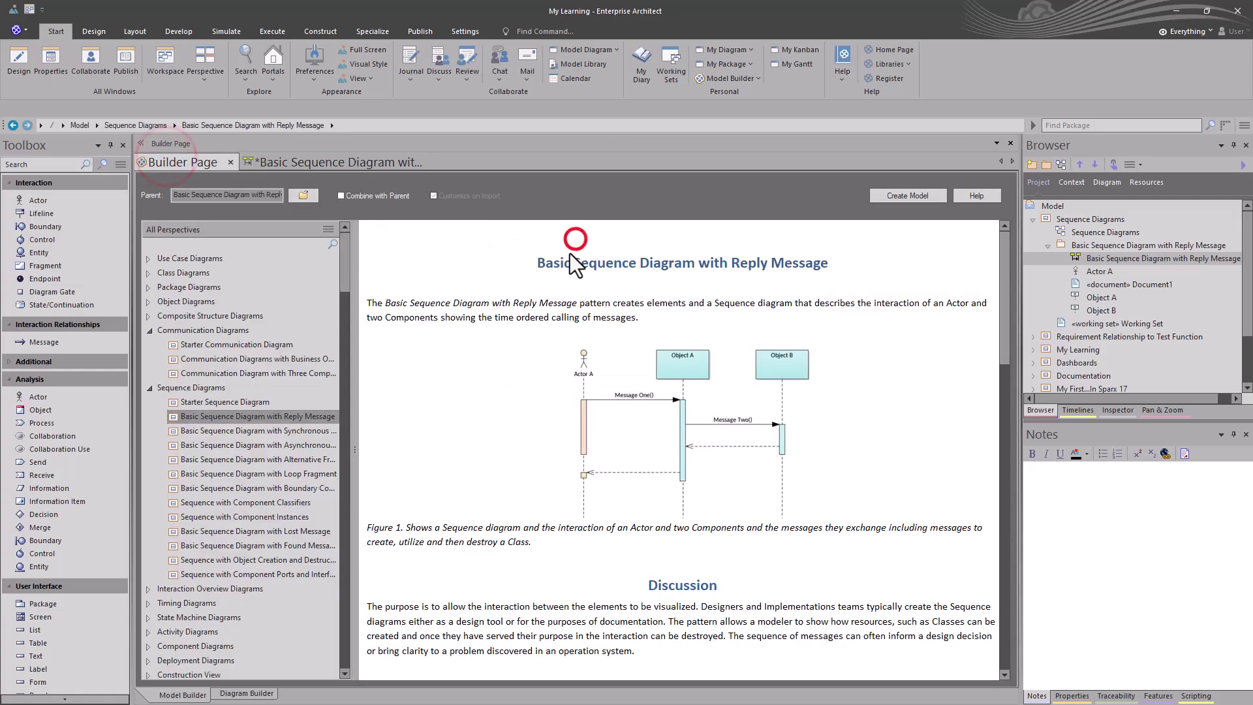
left_click(540, 260)
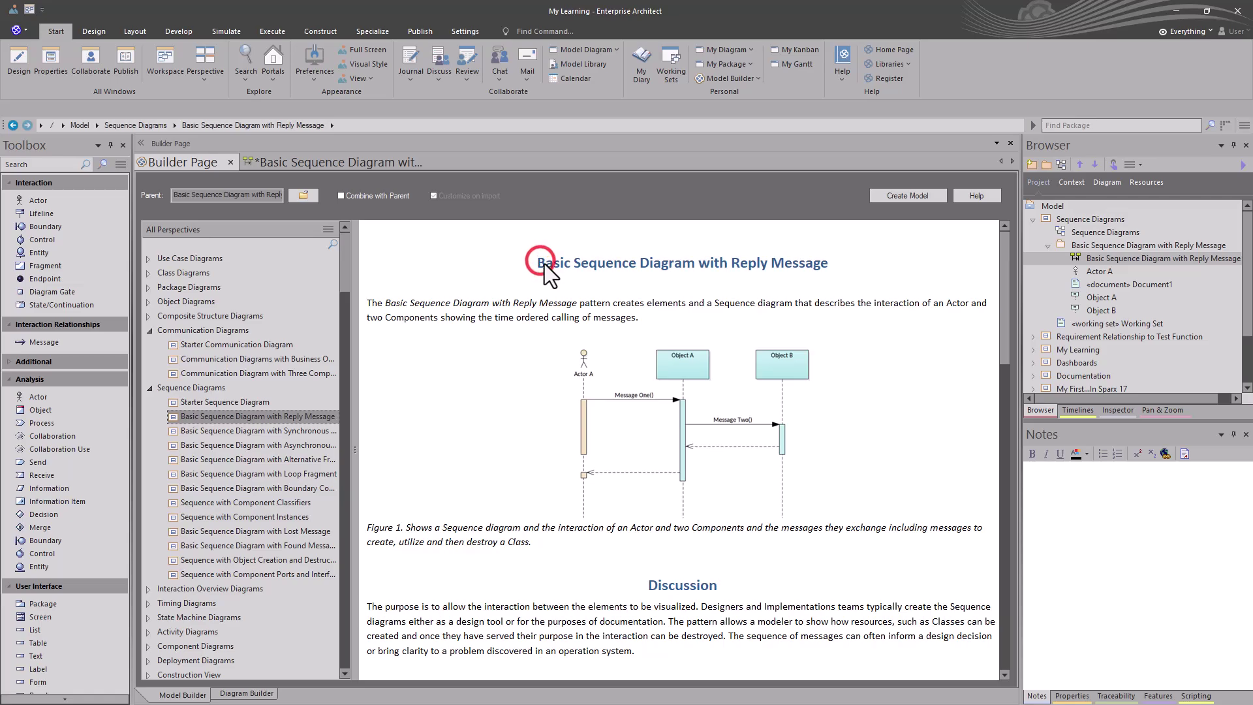
left_click_drag(836, 261, 539, 266)
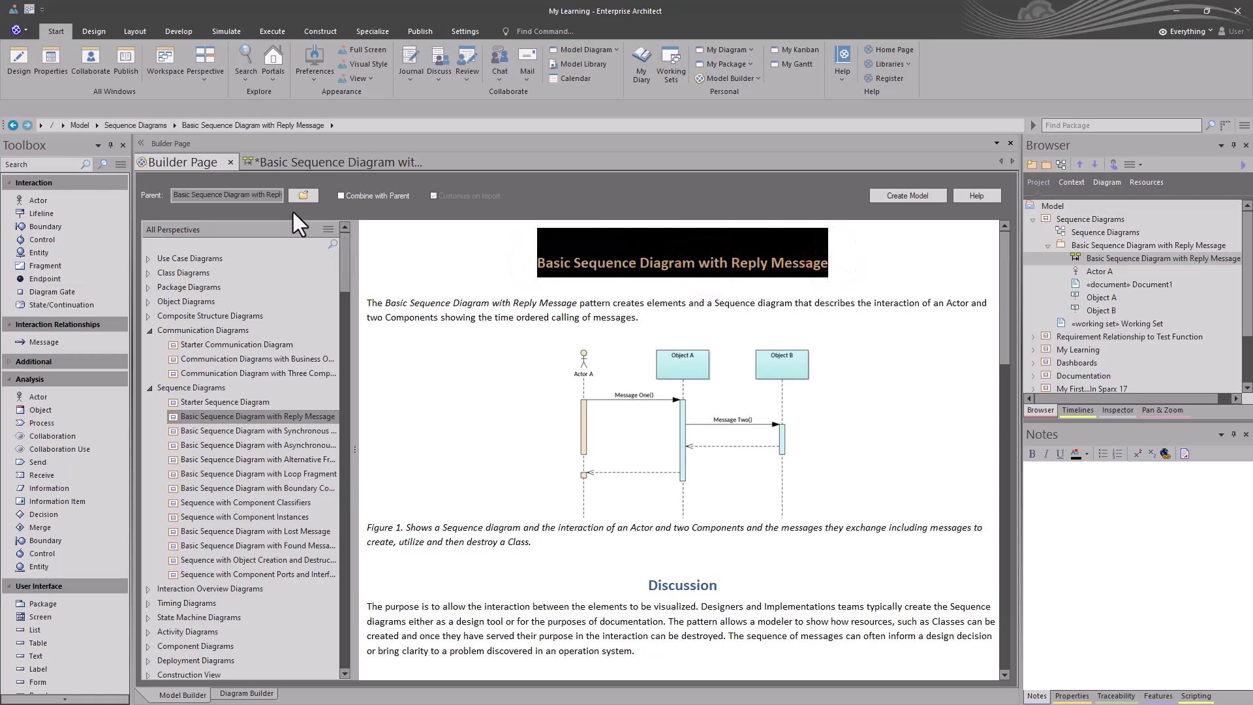
left_click(290, 165)
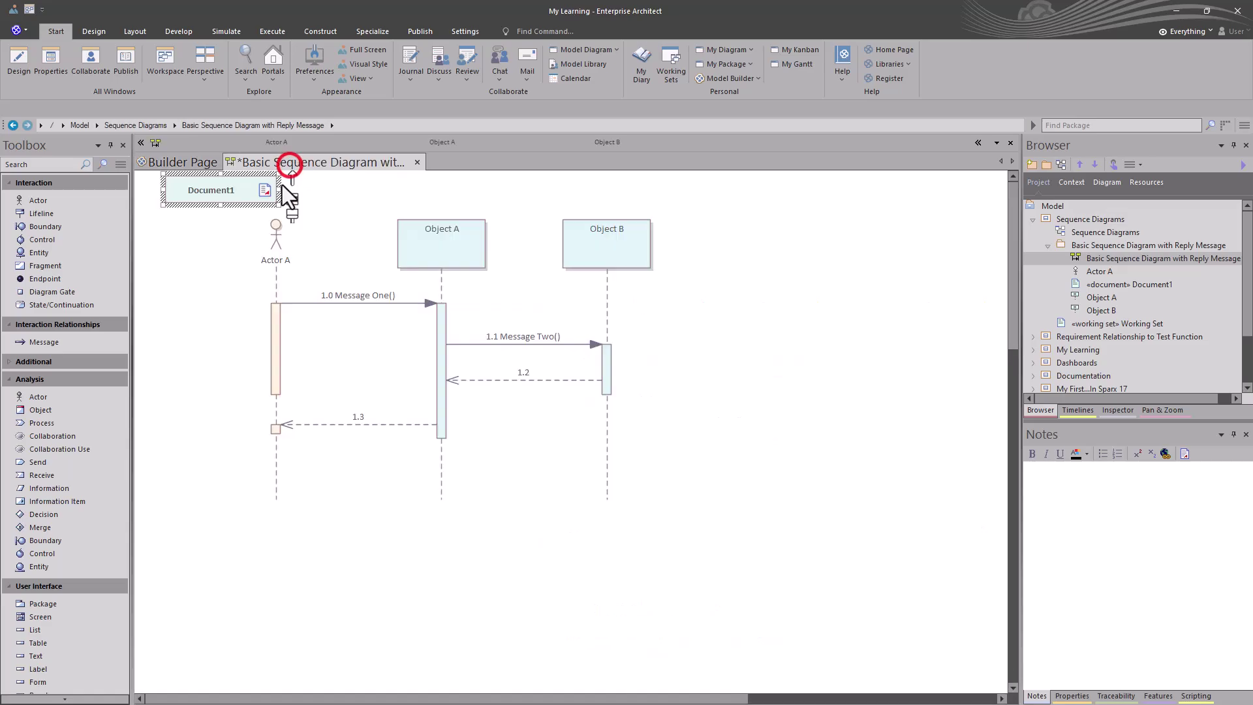
double_click(184, 197)
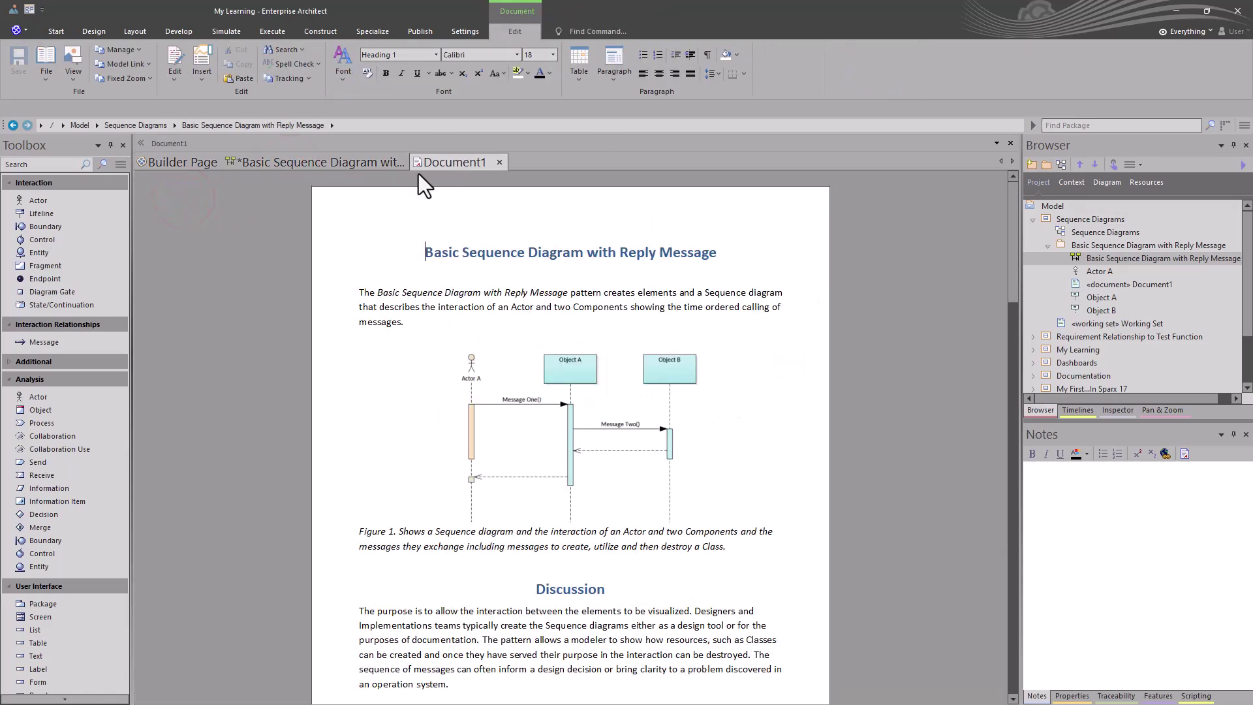
left_click(347, 161)
left_click(191, 195)
key("F2")
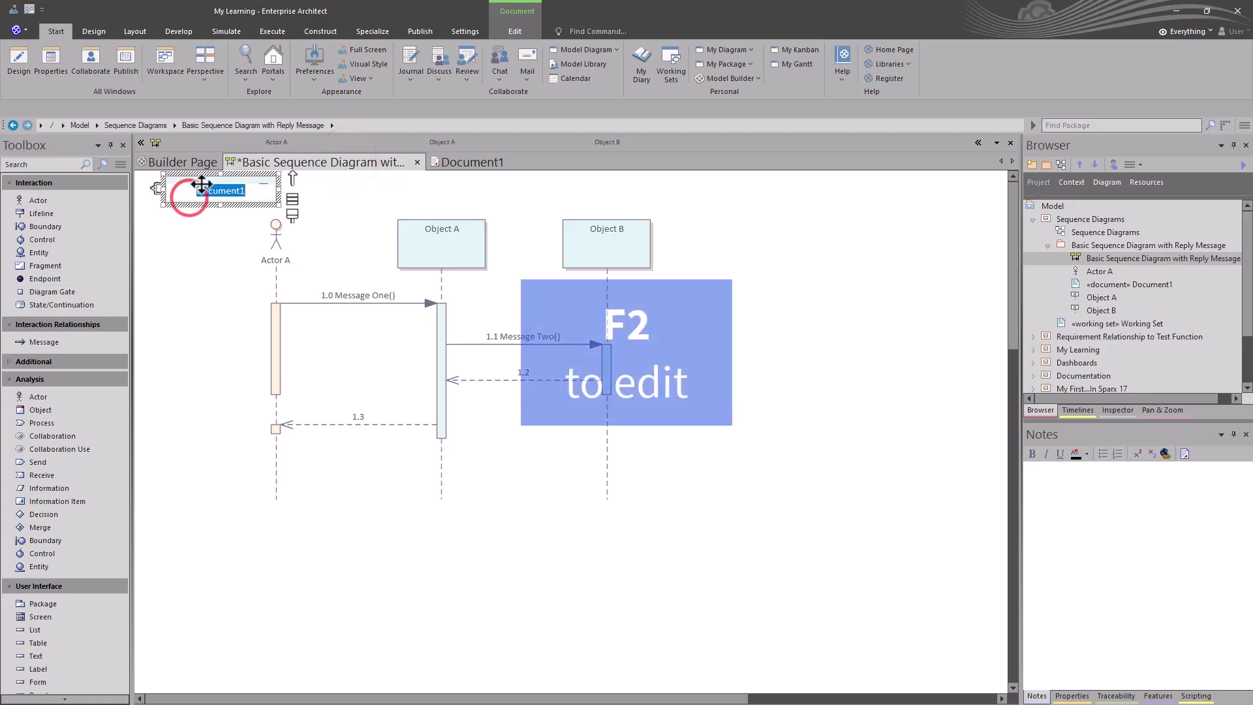
key("ctrl+v")
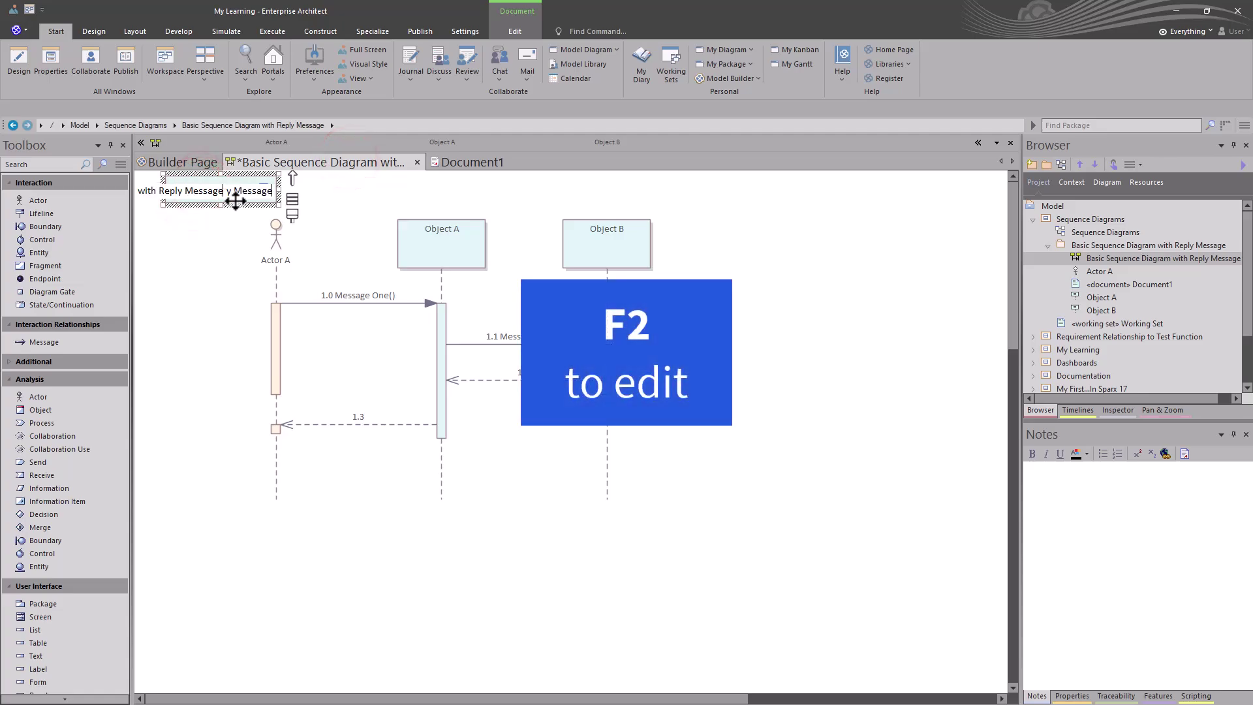
left_click(222, 273)
Widen and flatten the renamed document element so its title fits on one line, and save the diagram
left_click(250, 223)
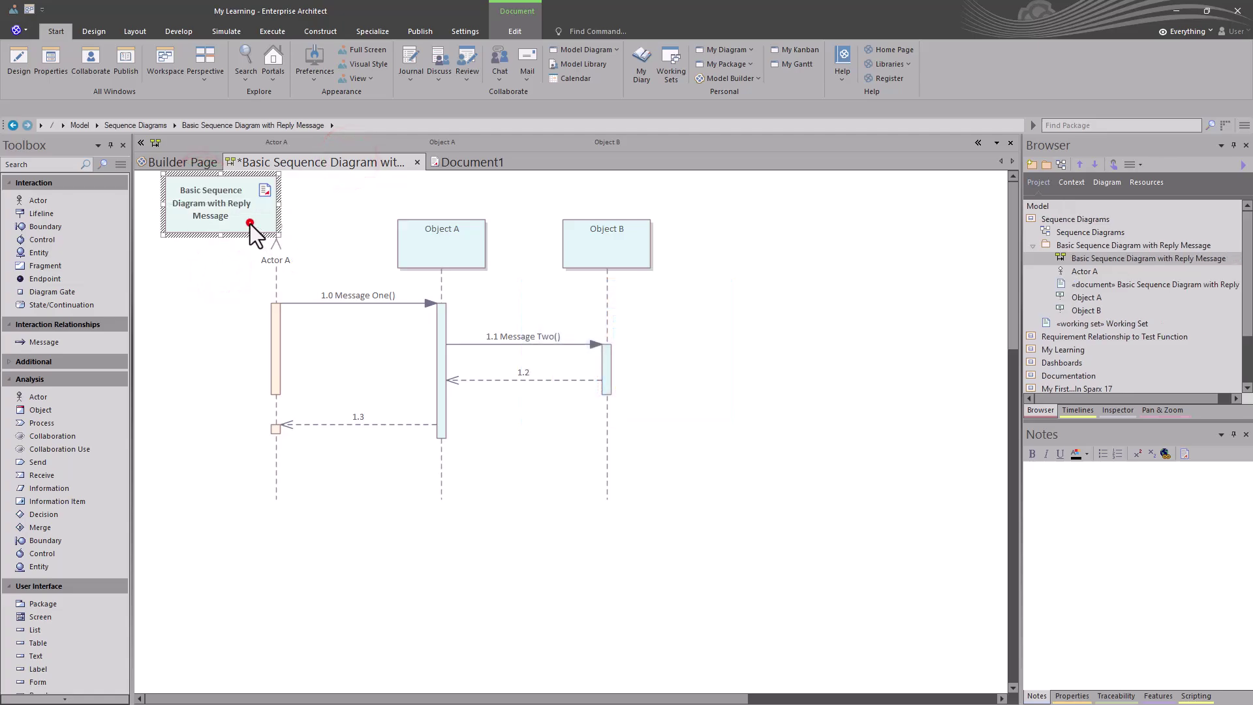
left_click_drag(279, 235, 421, 211)
key("ctrl+s")
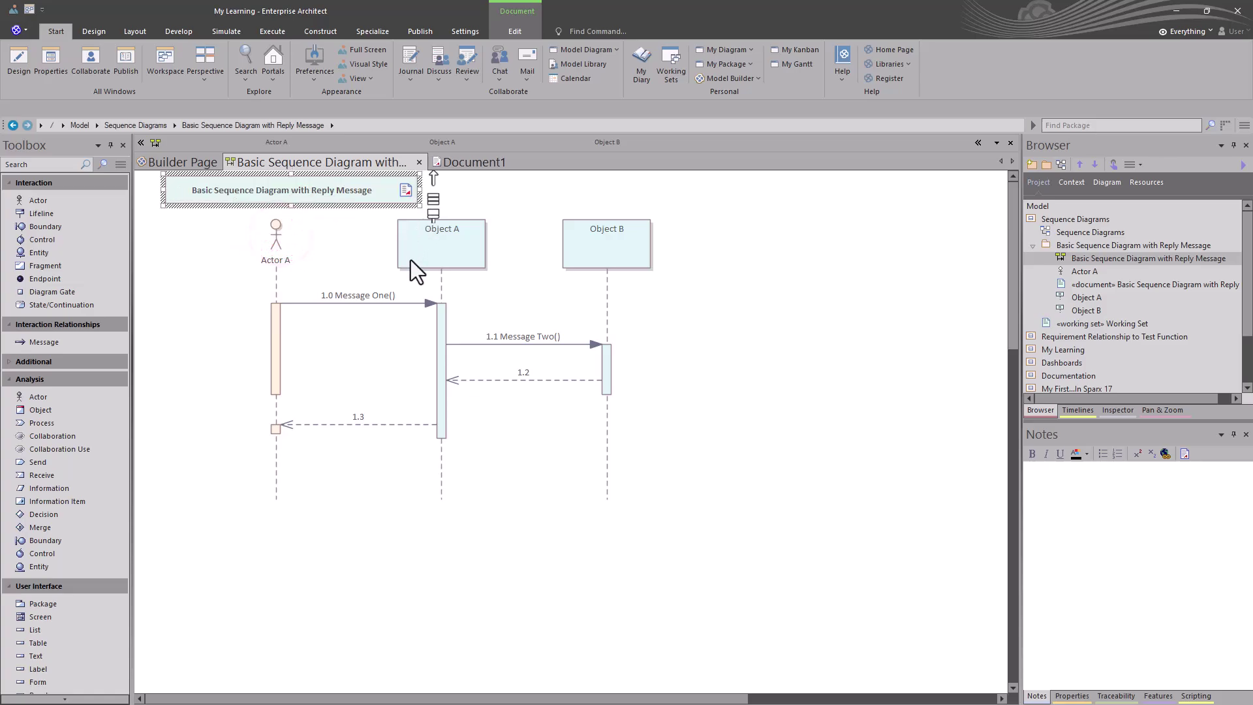
left_click(343, 406)
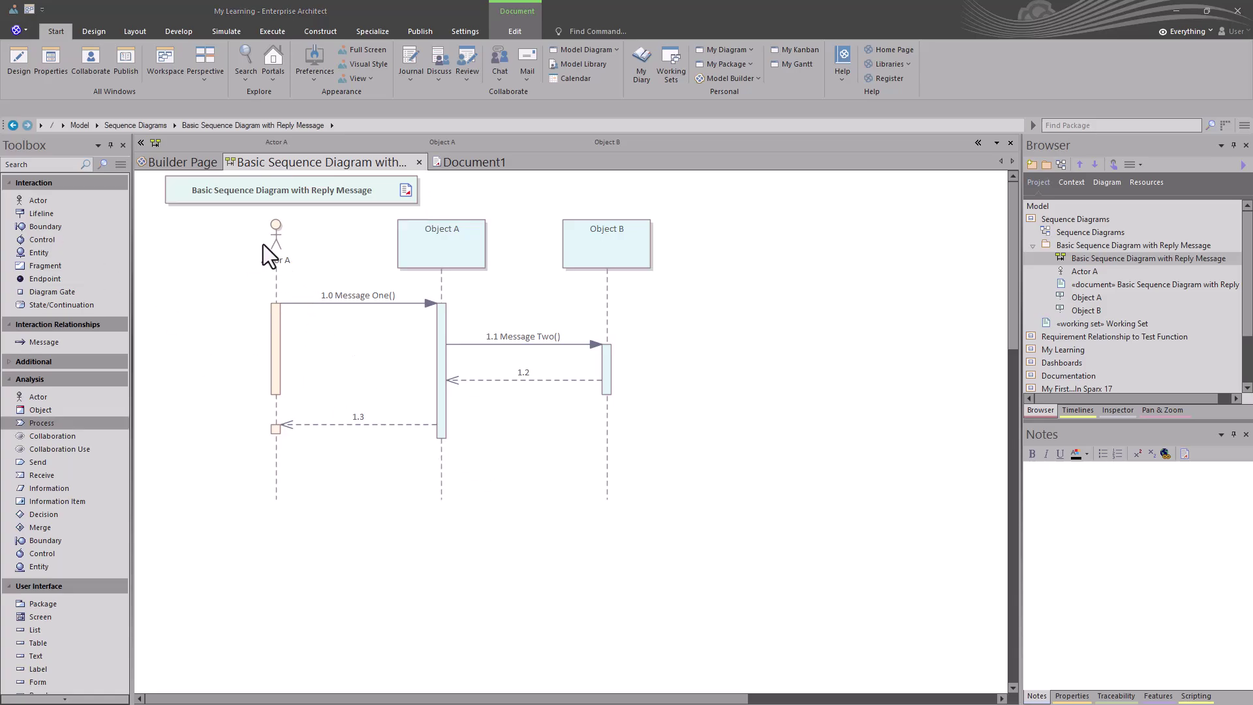
Check the Actor A, Object A and Object B lifelines and inspect the element type in Object A's properties
left_click(282, 248)
left_click_drag(441, 249, 444, 250)
left_click(589, 249)
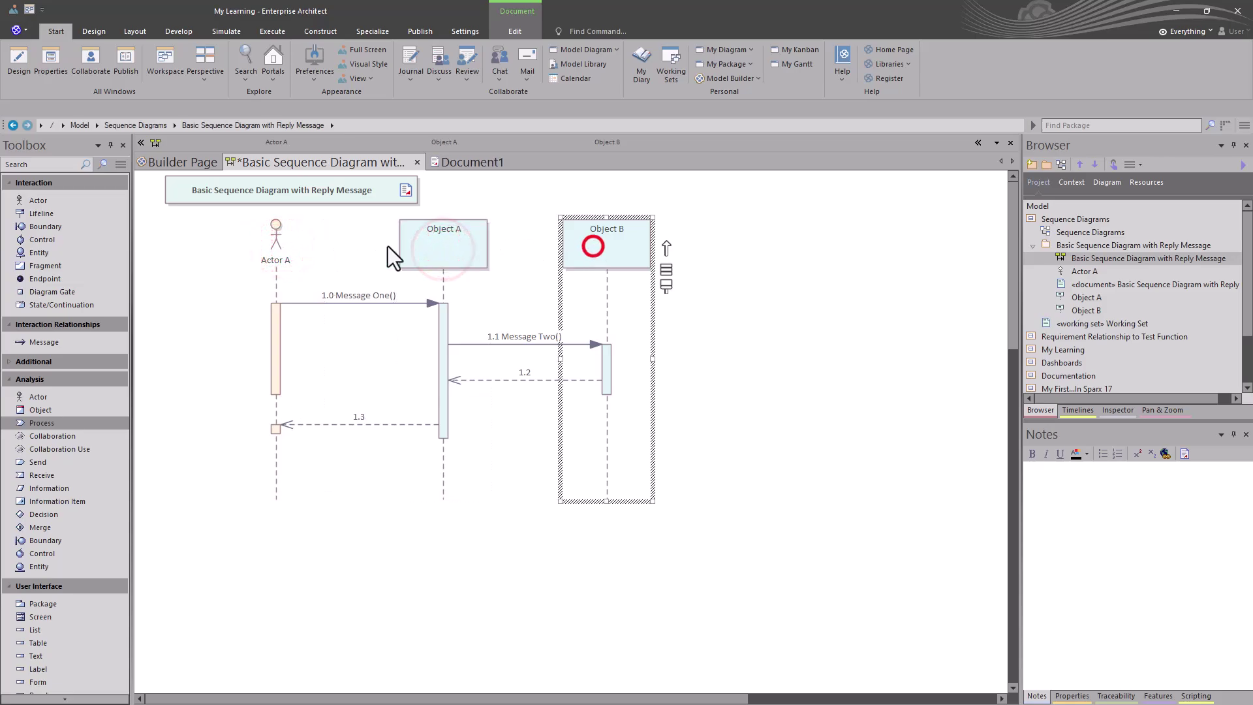
double_click(409, 247)
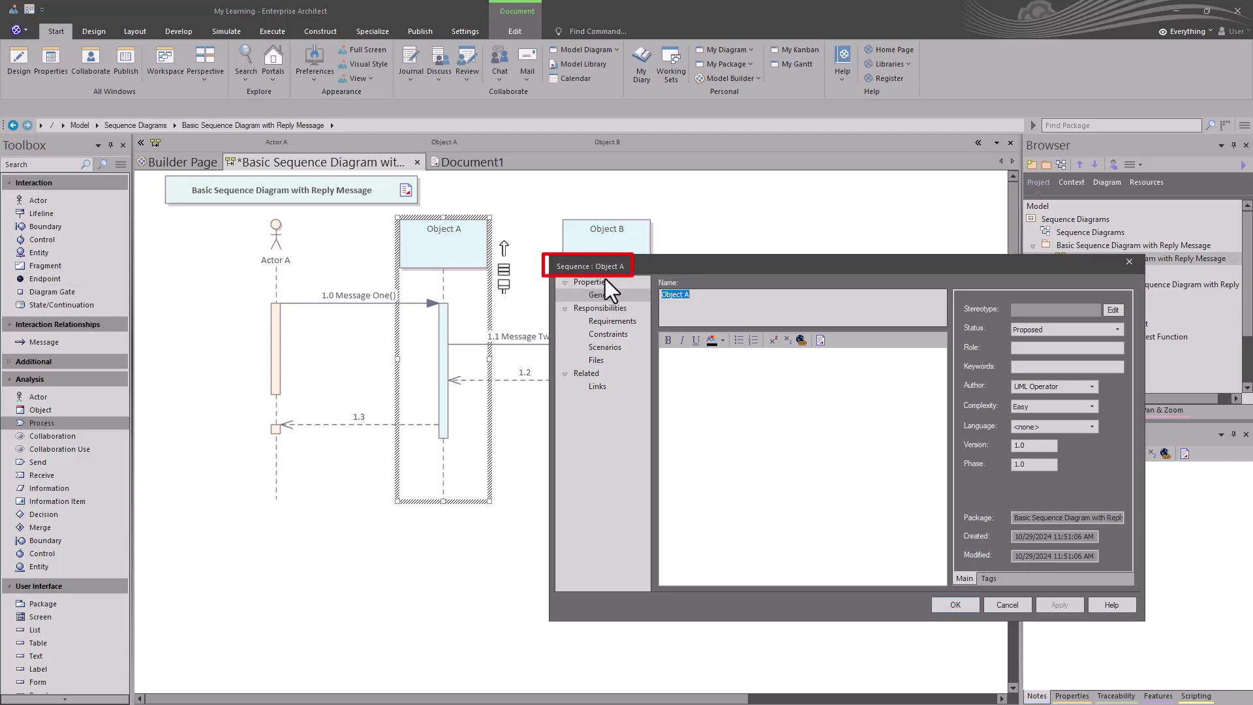
left_click(677, 299)
triple_click(679, 299)
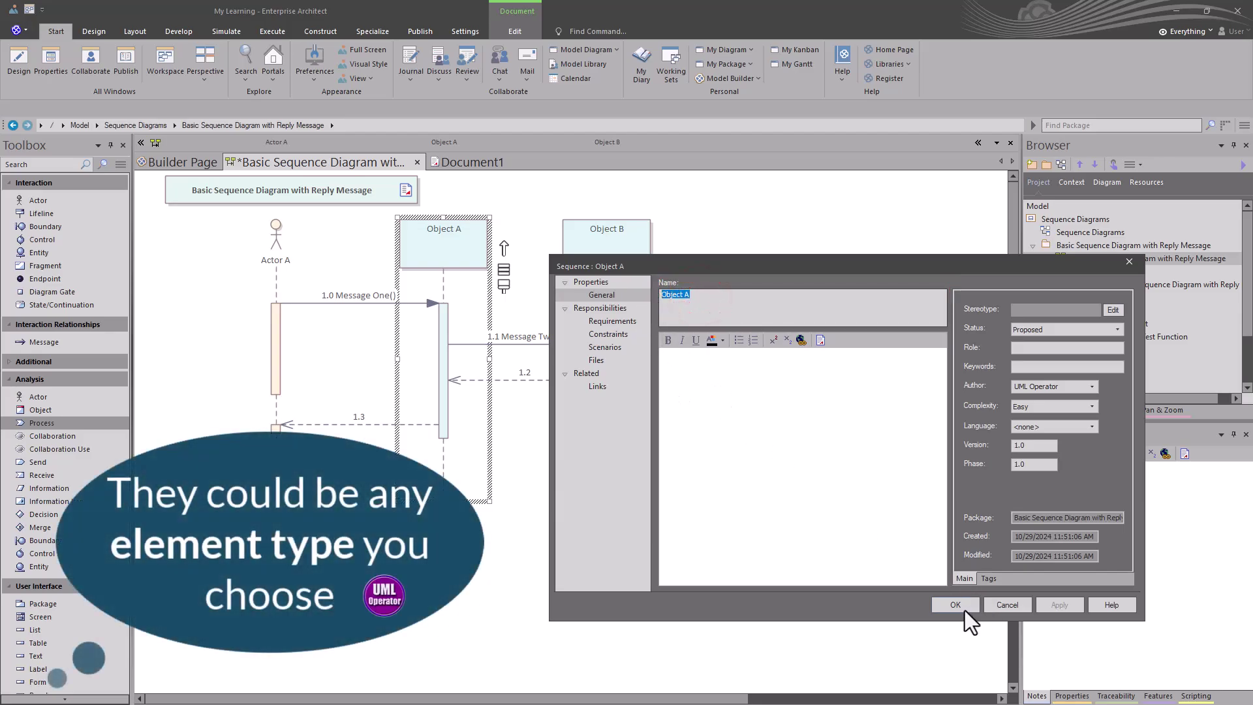
left_click(957, 604)
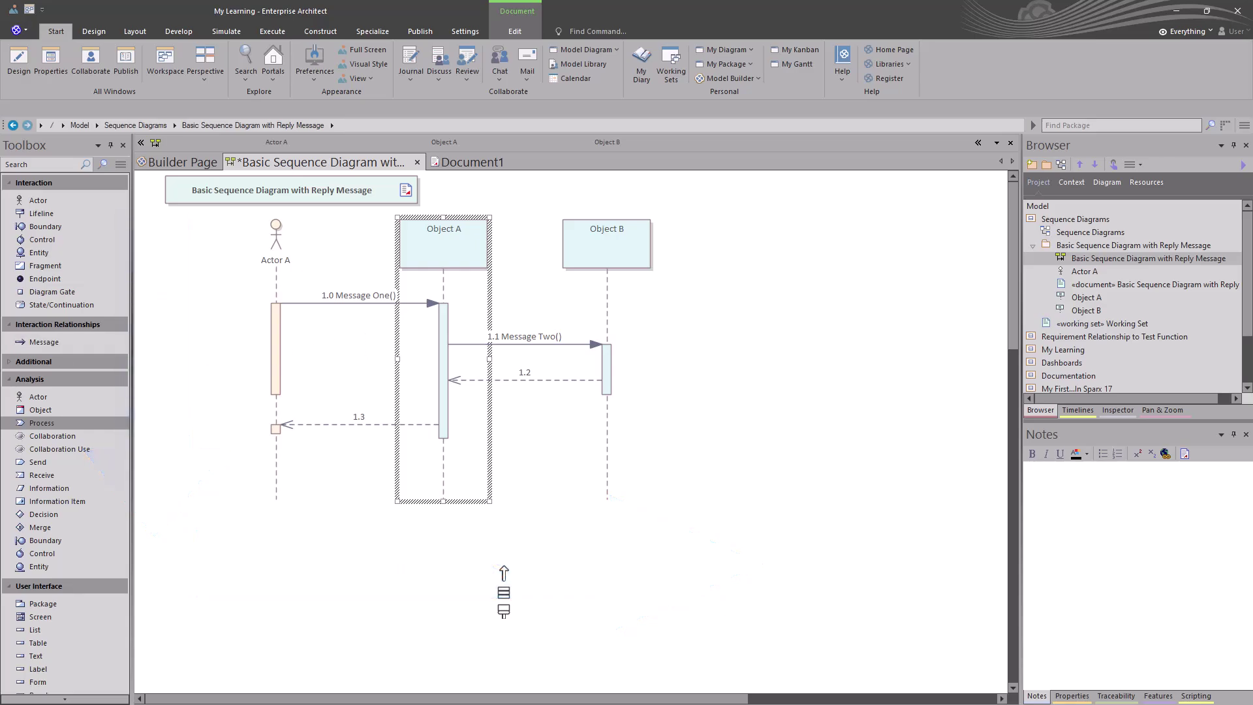
Examine the three lifelines over time and the call and reply messages exchanged between Actor A, Object A and Object B
left_click(417, 241)
left_click(267, 236)
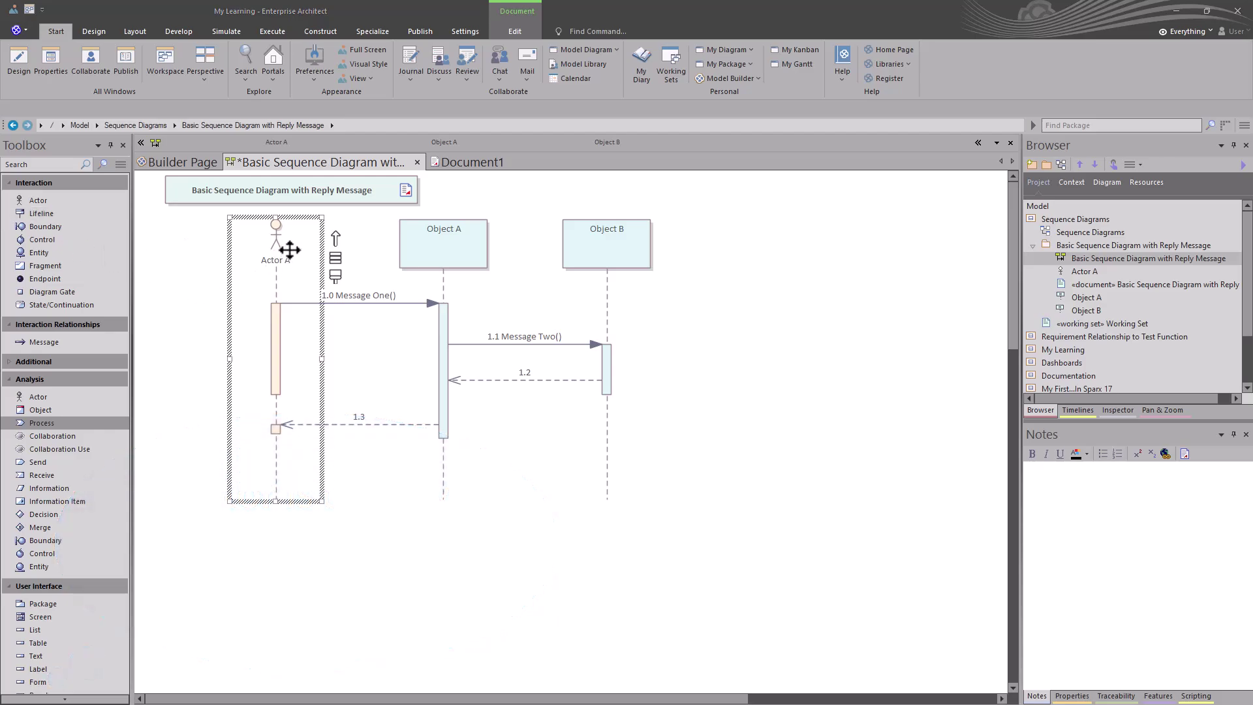
left_click(436, 243)
left_click(589, 245)
left_click(457, 244)
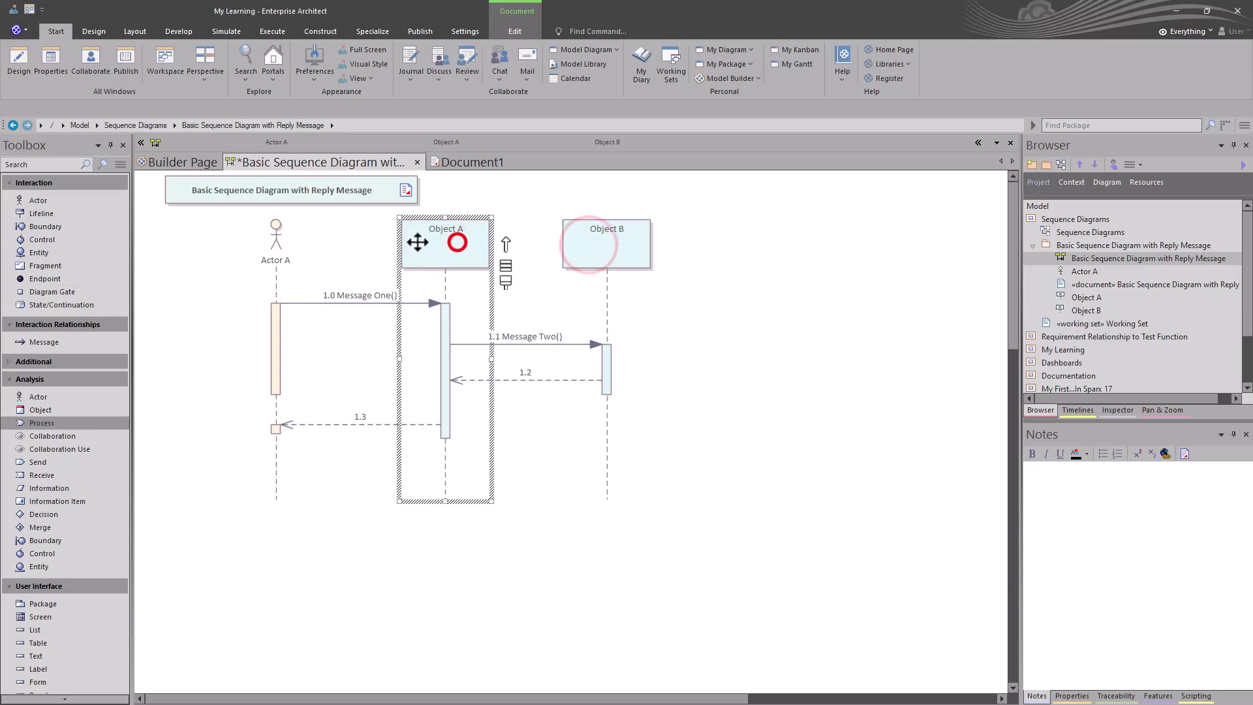
left_click(276, 243)
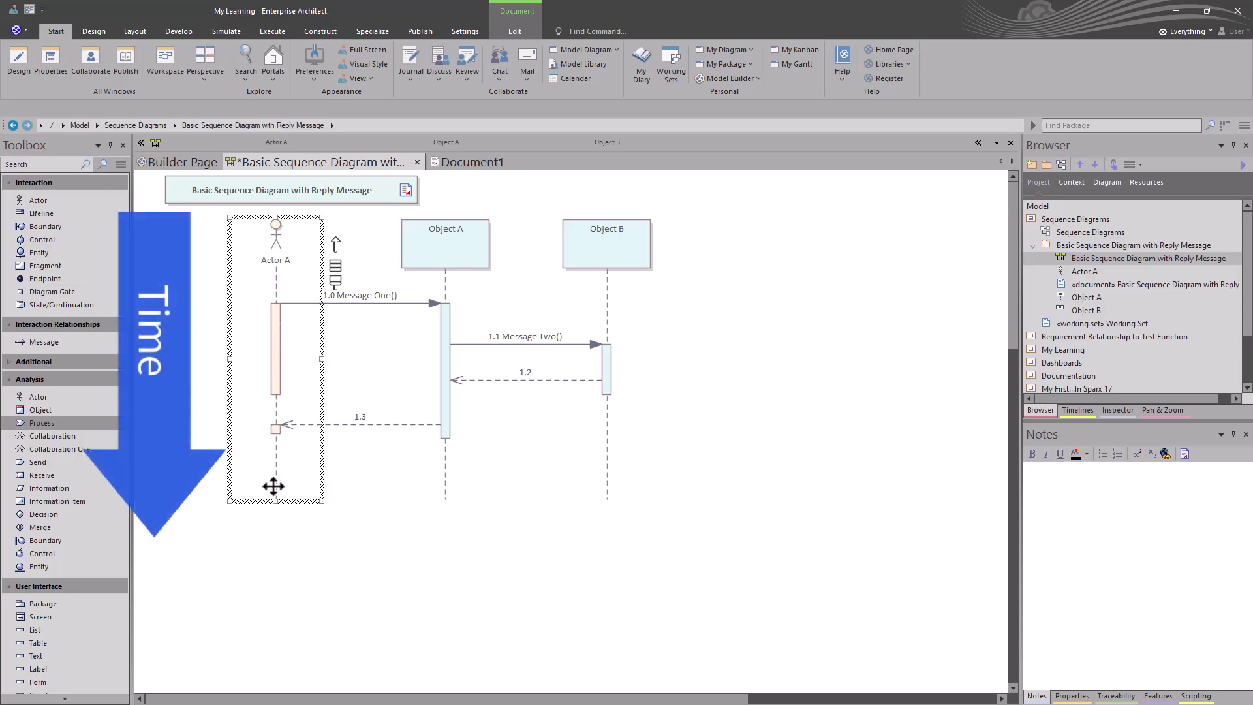
left_click(397, 323)
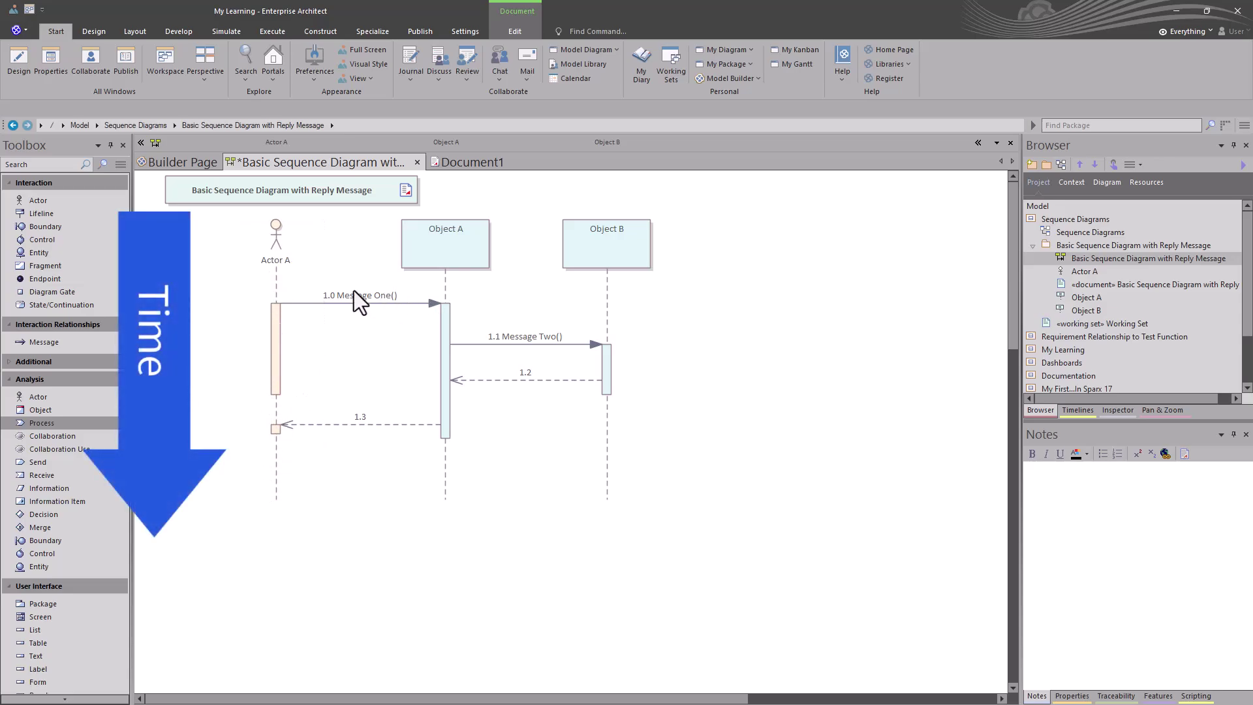
left_click(415, 302)
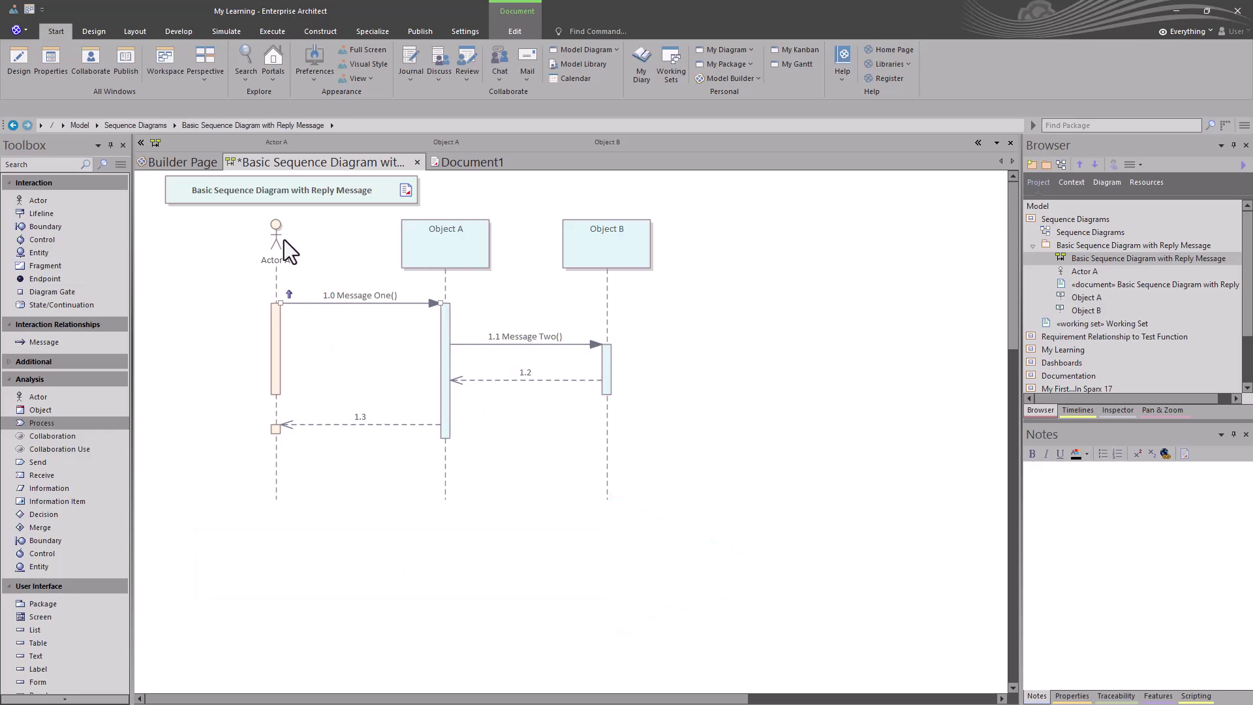
left_click(425, 243)
left_click(572, 239)
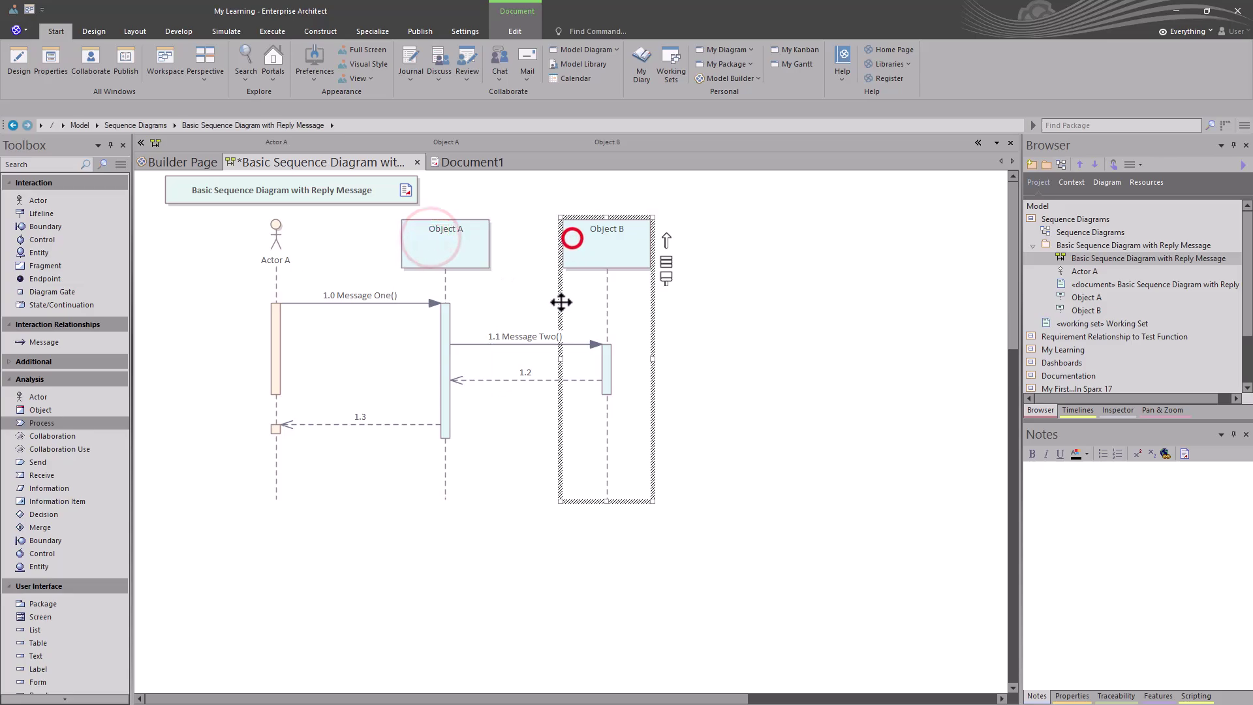
left_click(535, 383)
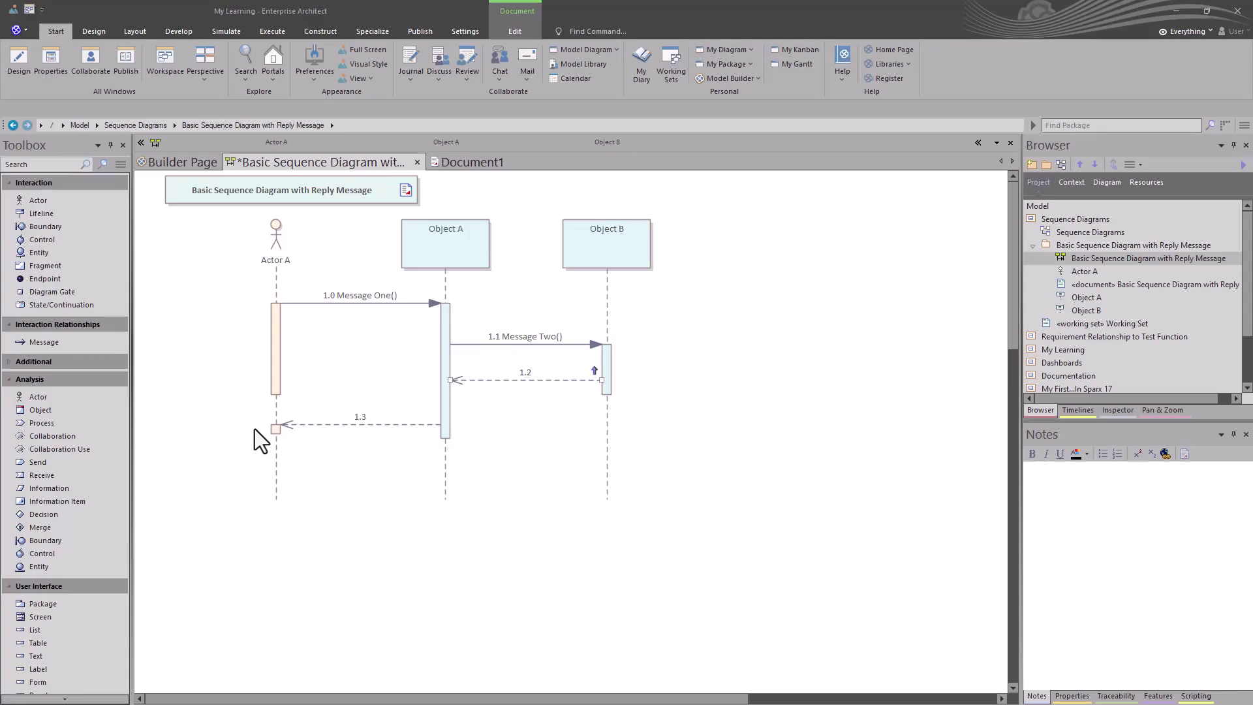
left_click(246, 442)
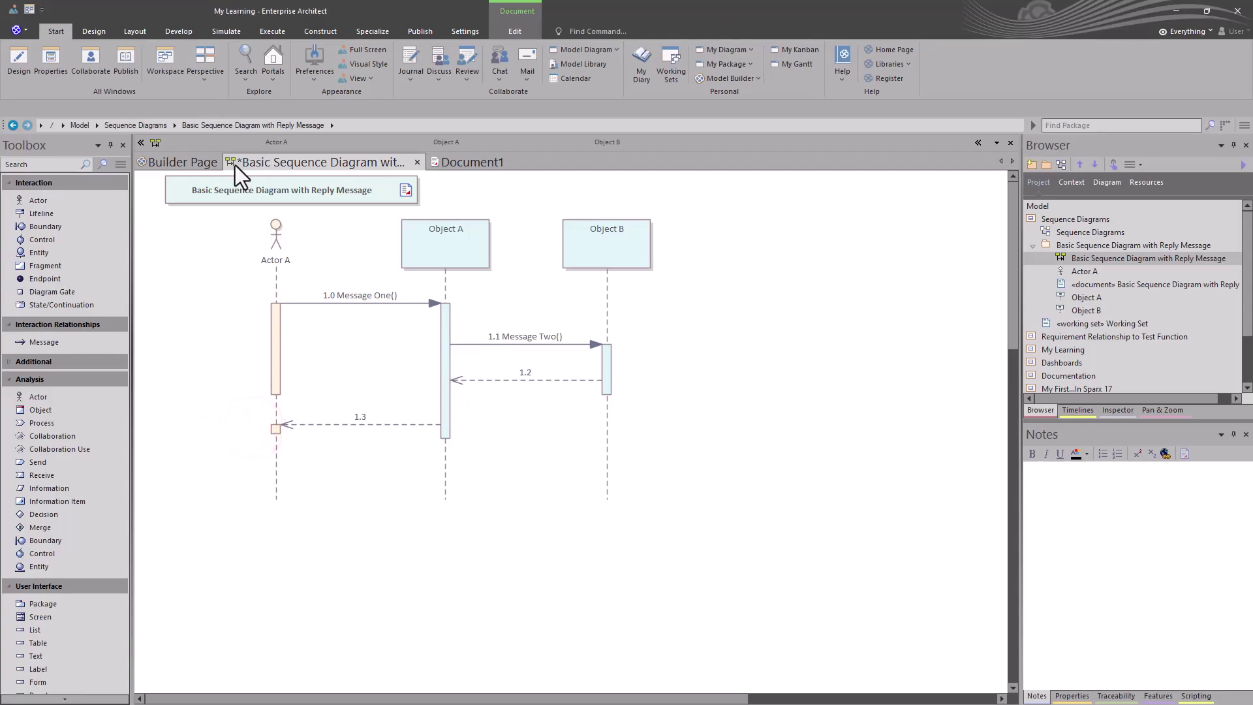
Save the reply message sequence diagram and close the open Document1 document
key("ctrl+s")
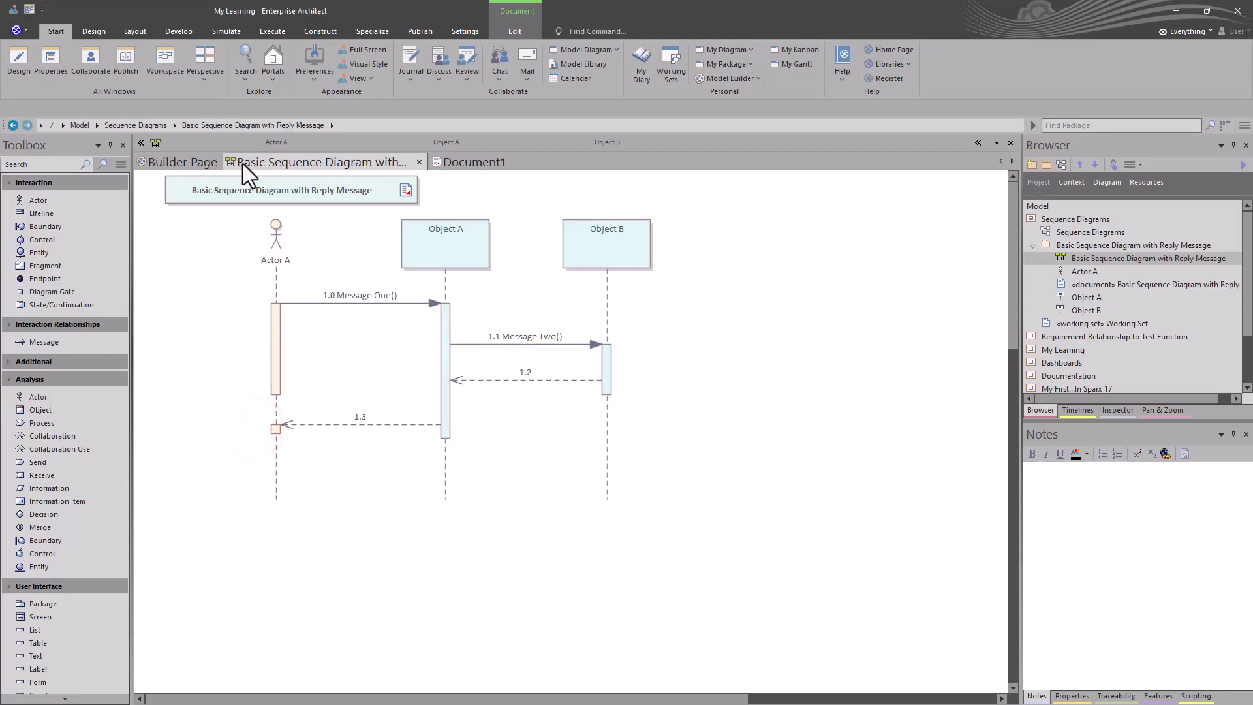
left_click(453, 164)
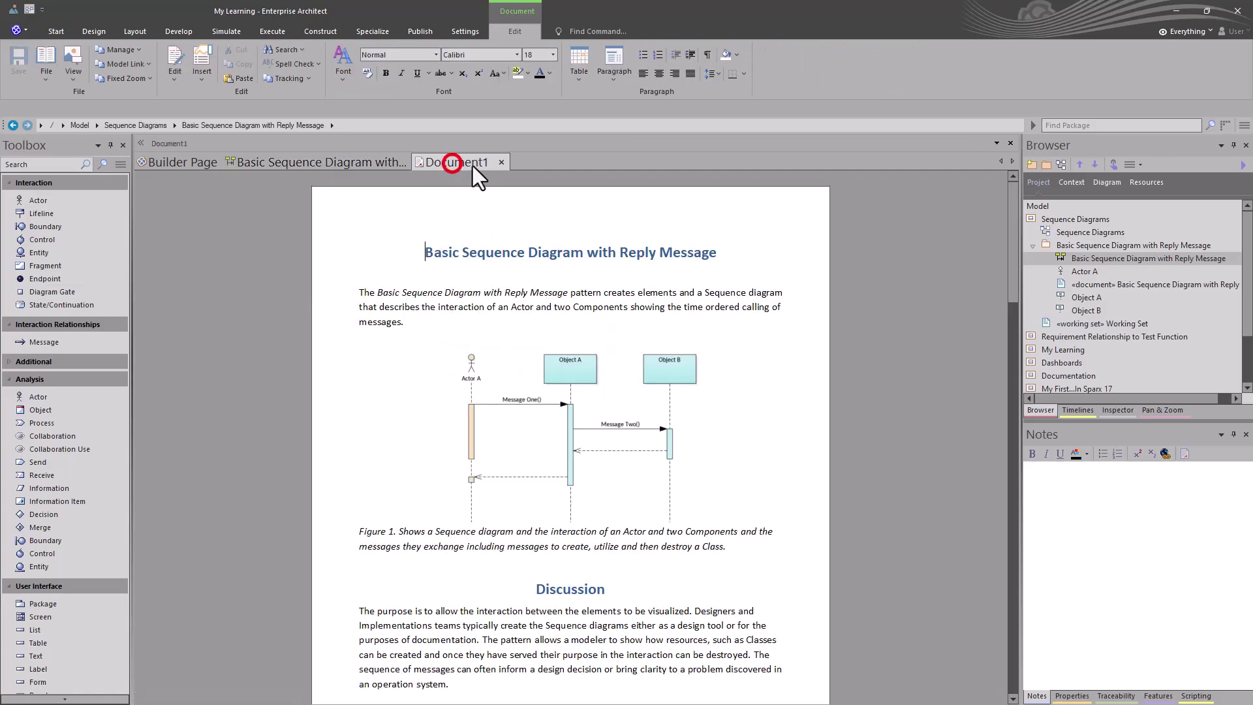
left_click(503, 167)
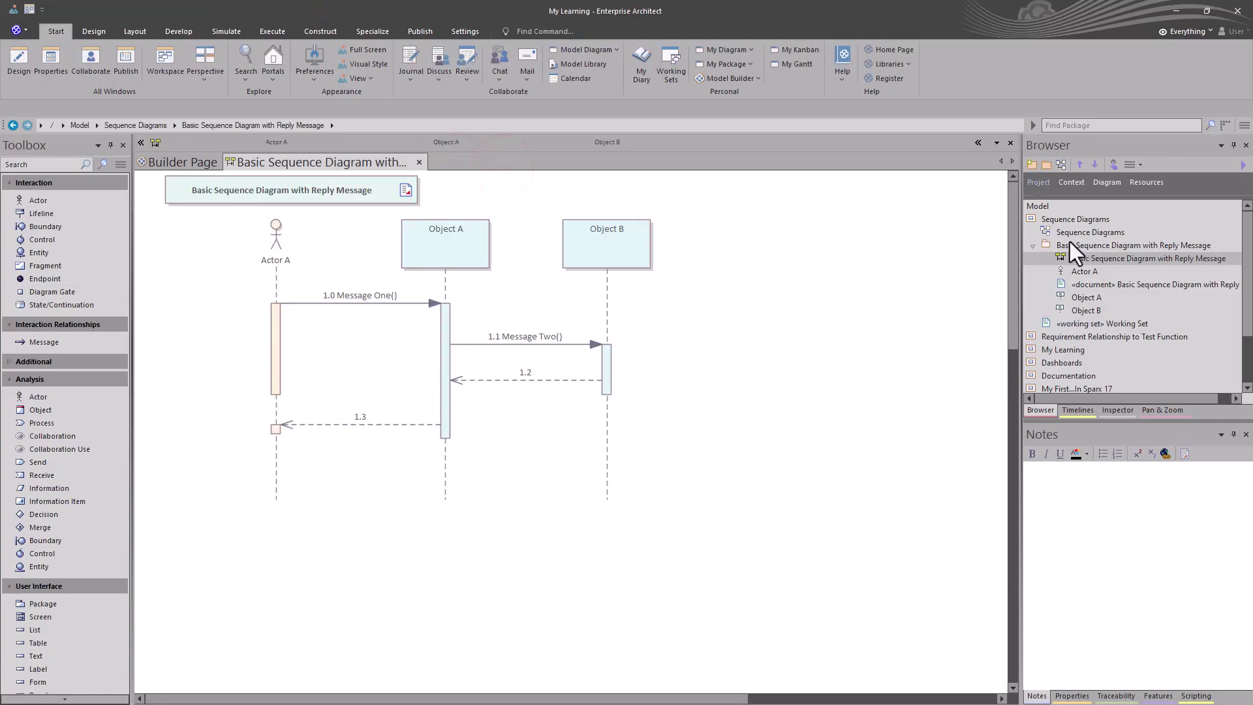
Create a package named "Support System Sequence Example" under Sequence Diagrams, with a diagram as its initial content
left_click(1033, 246)
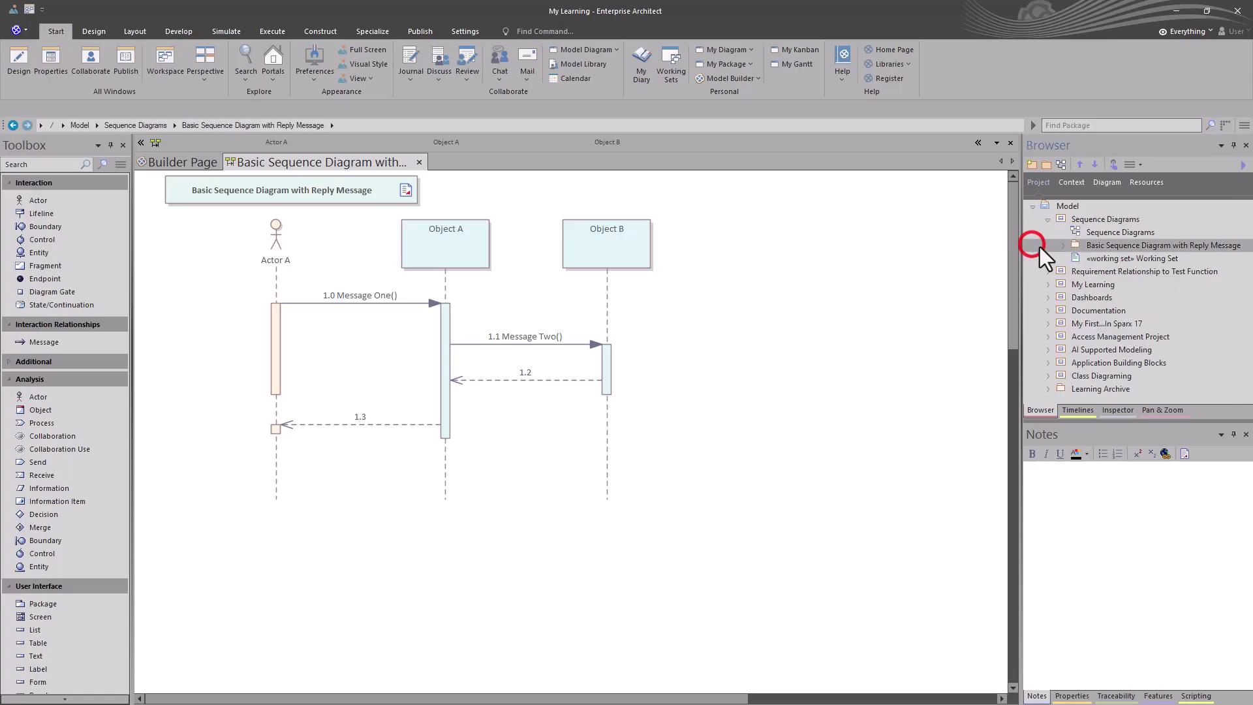
left_click(1100, 217)
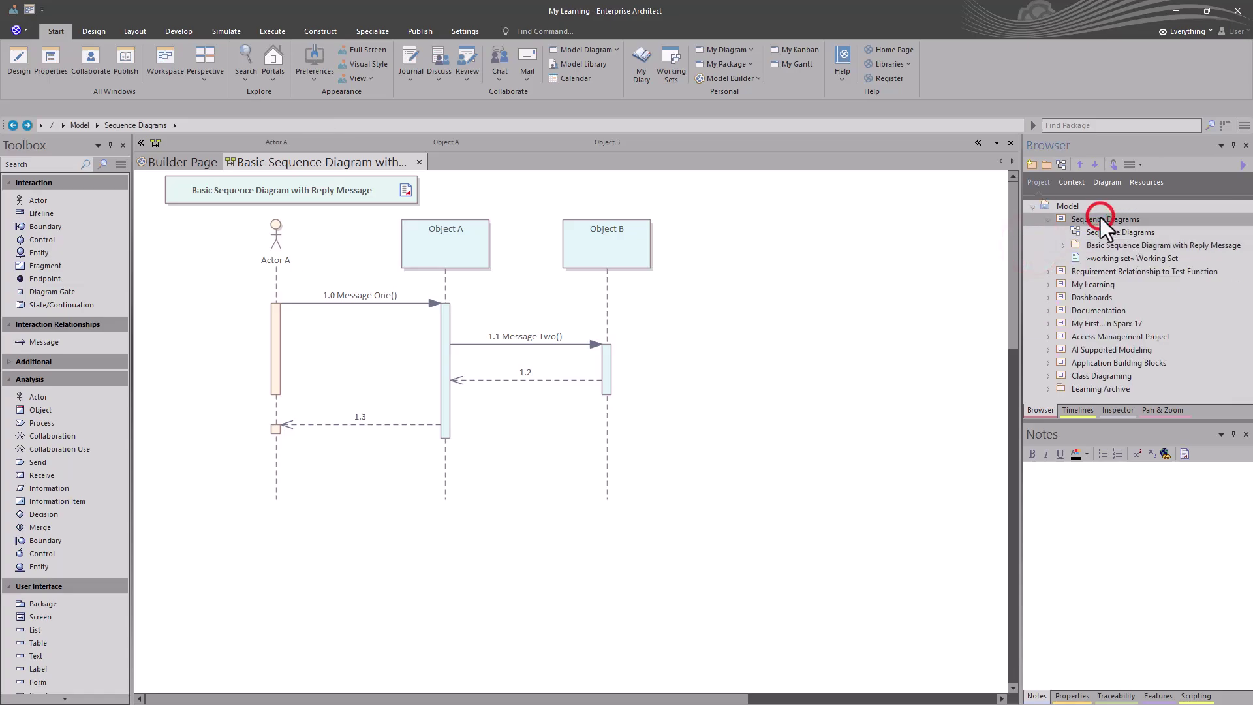
left_click(1045, 166)
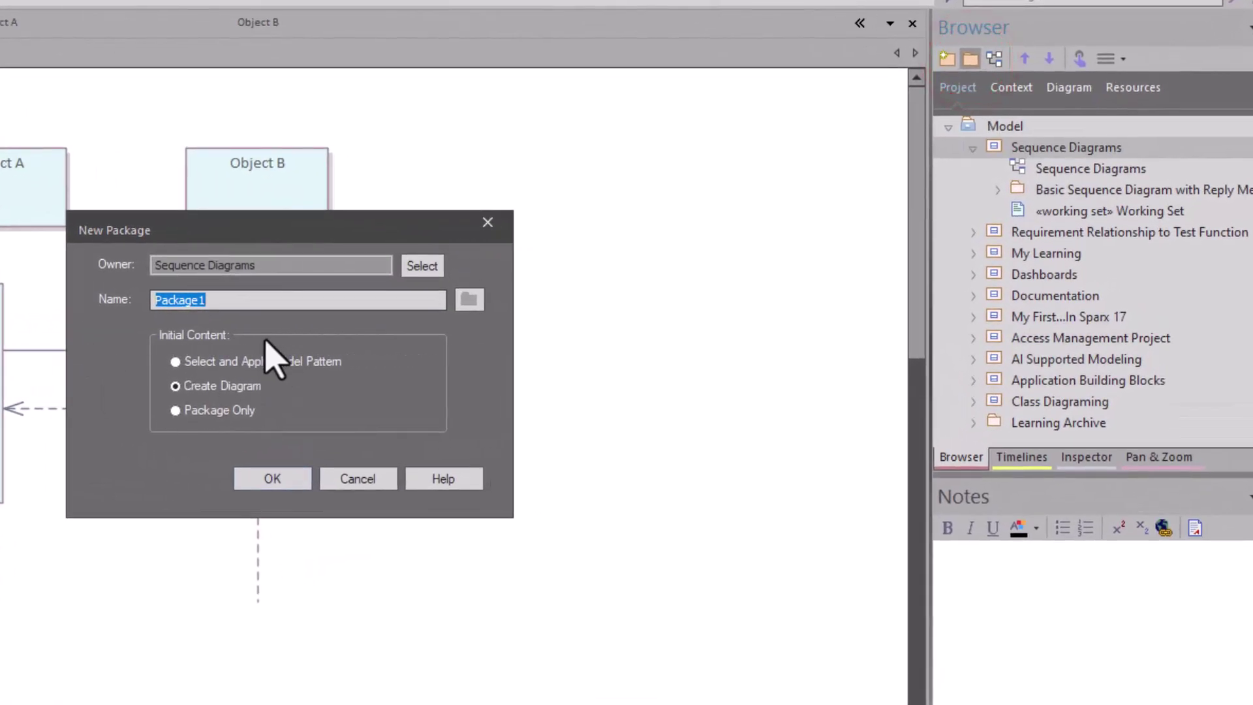
type("Support System Sequence Example")
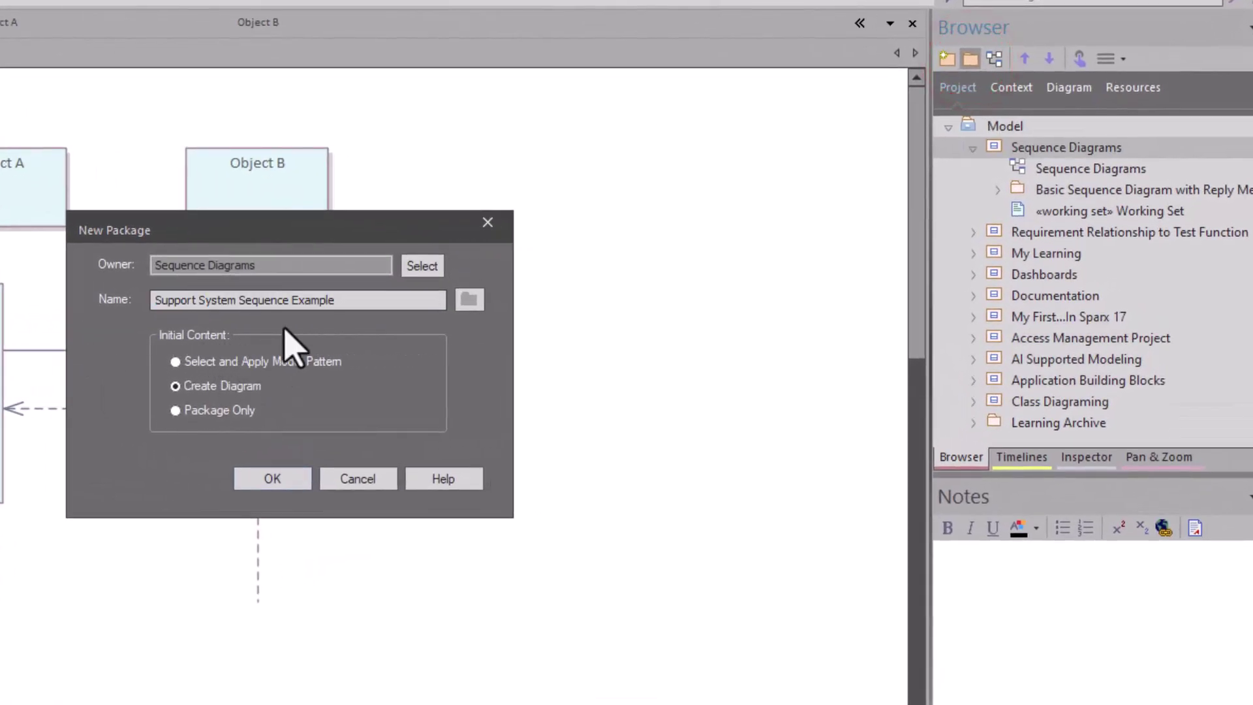
left_click(236, 389)
left_click(281, 473)
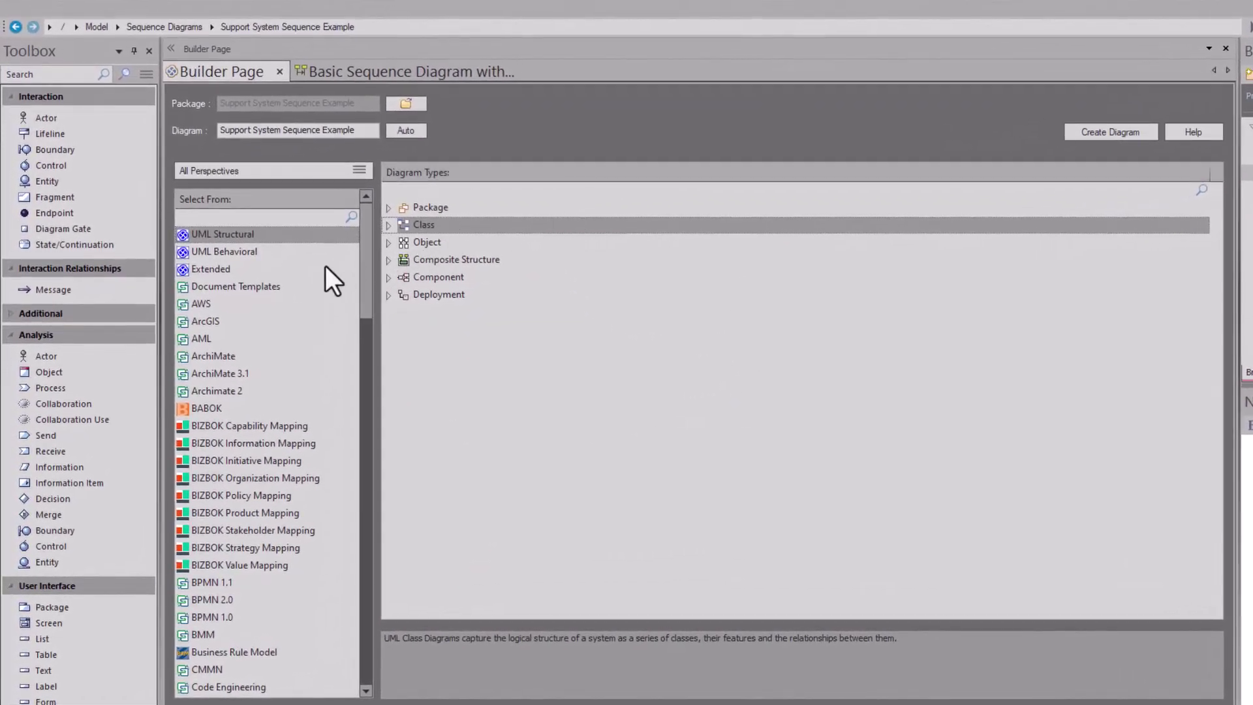
Create the package's diagram as a UML Behavioral Sequence diagram and select it in the model tree
left_click(218, 254)
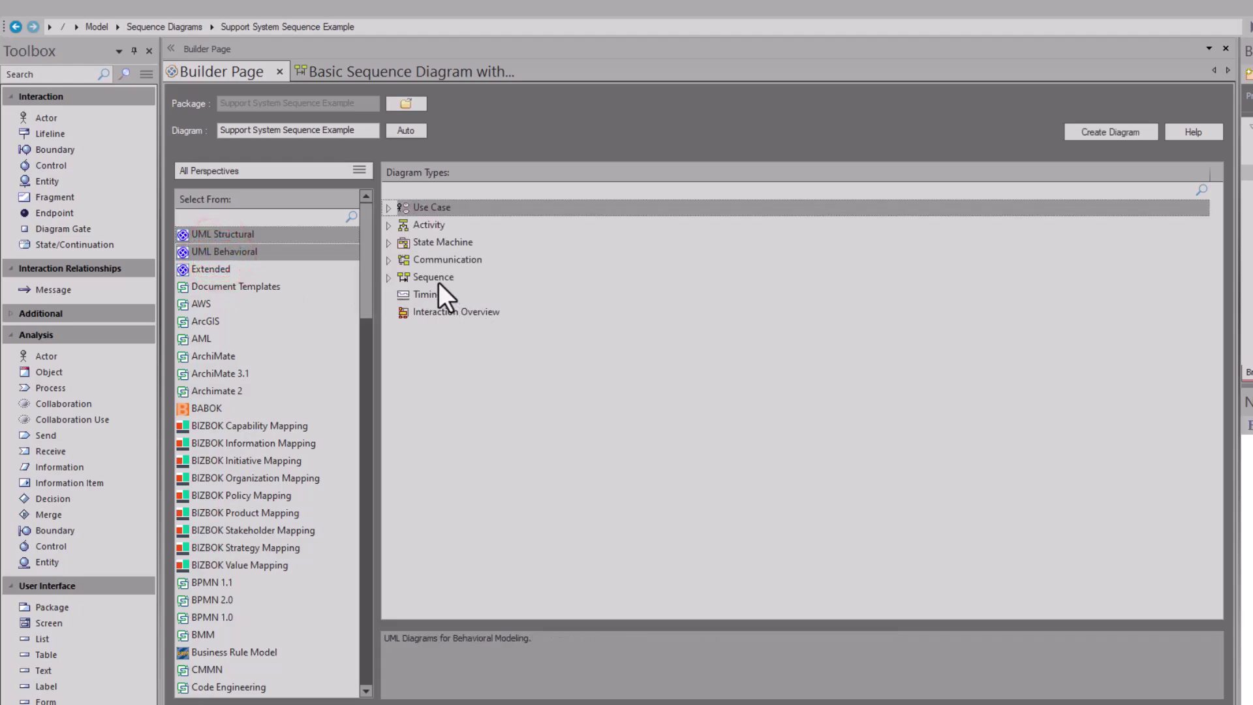
left_click(437, 278)
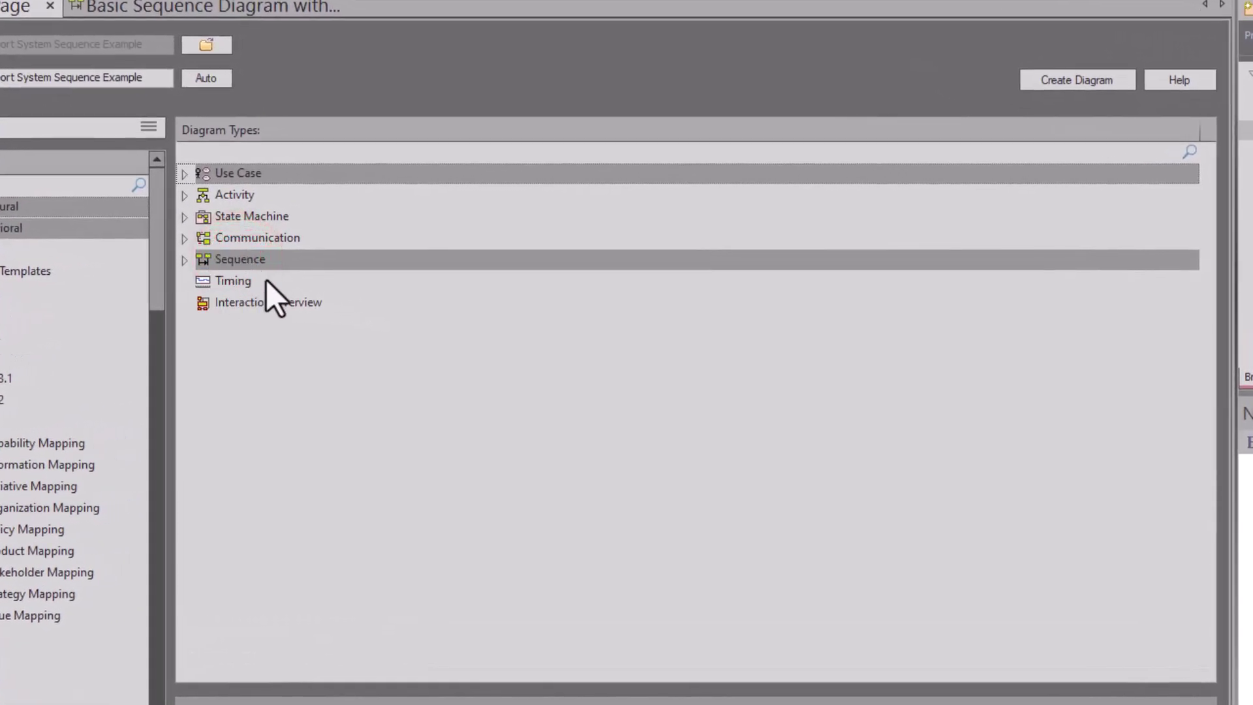
left_click(185, 261)
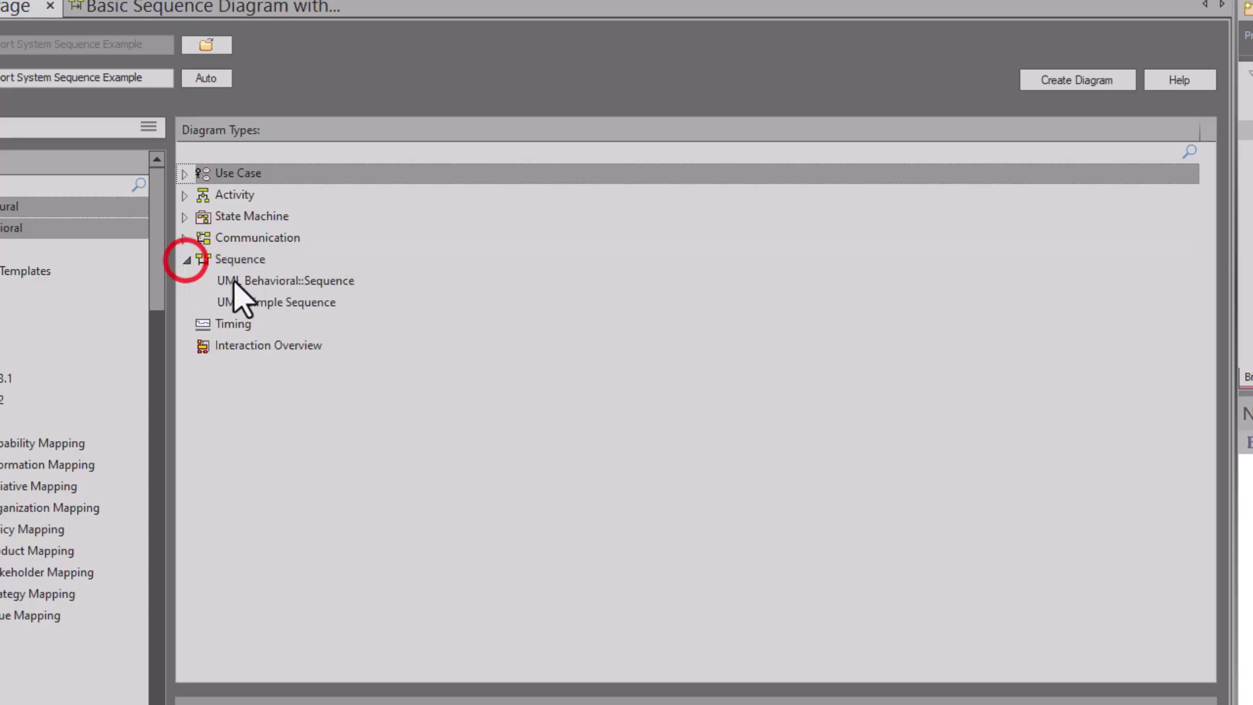
left_click(186, 261)
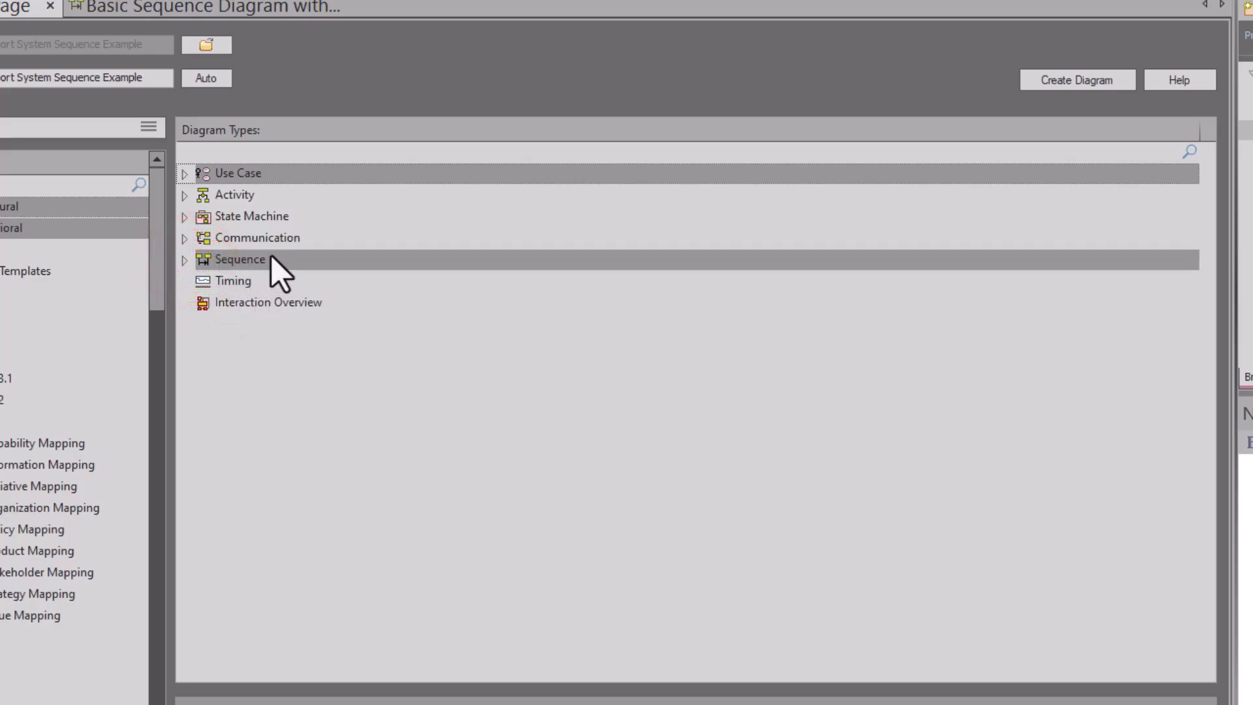
left_click(1080, 80)
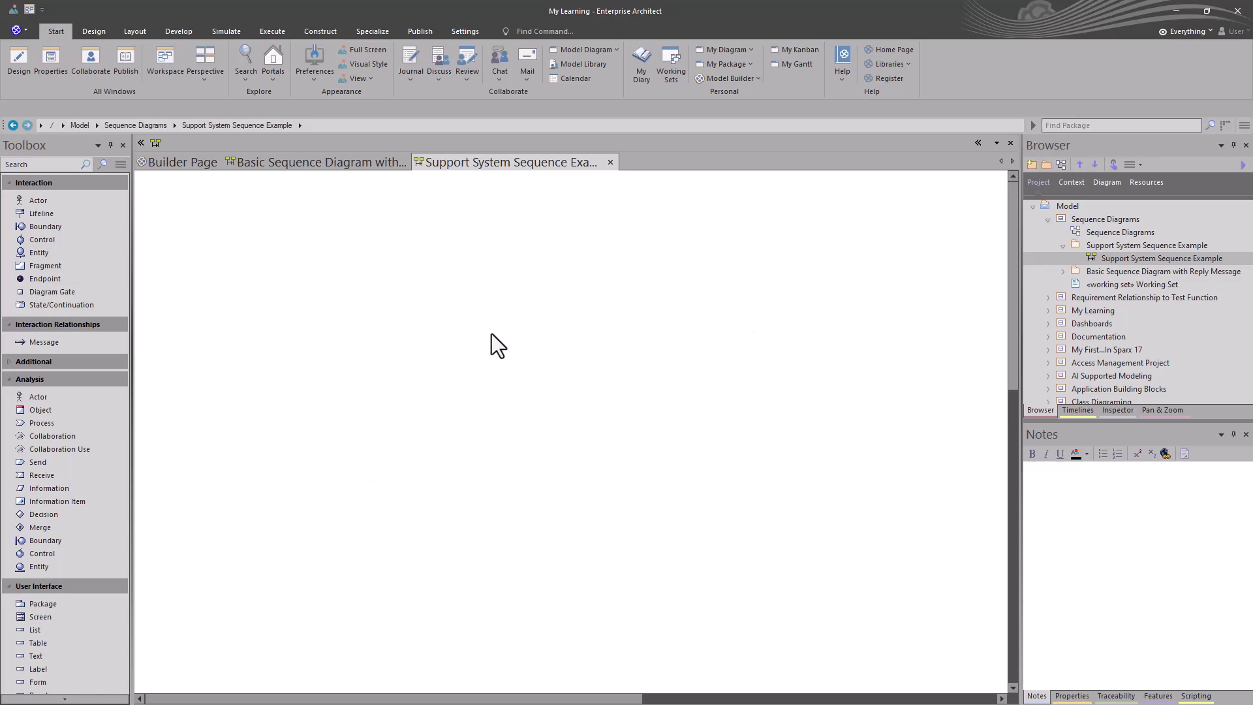
left_click(1110, 242)
left_click(1110, 257)
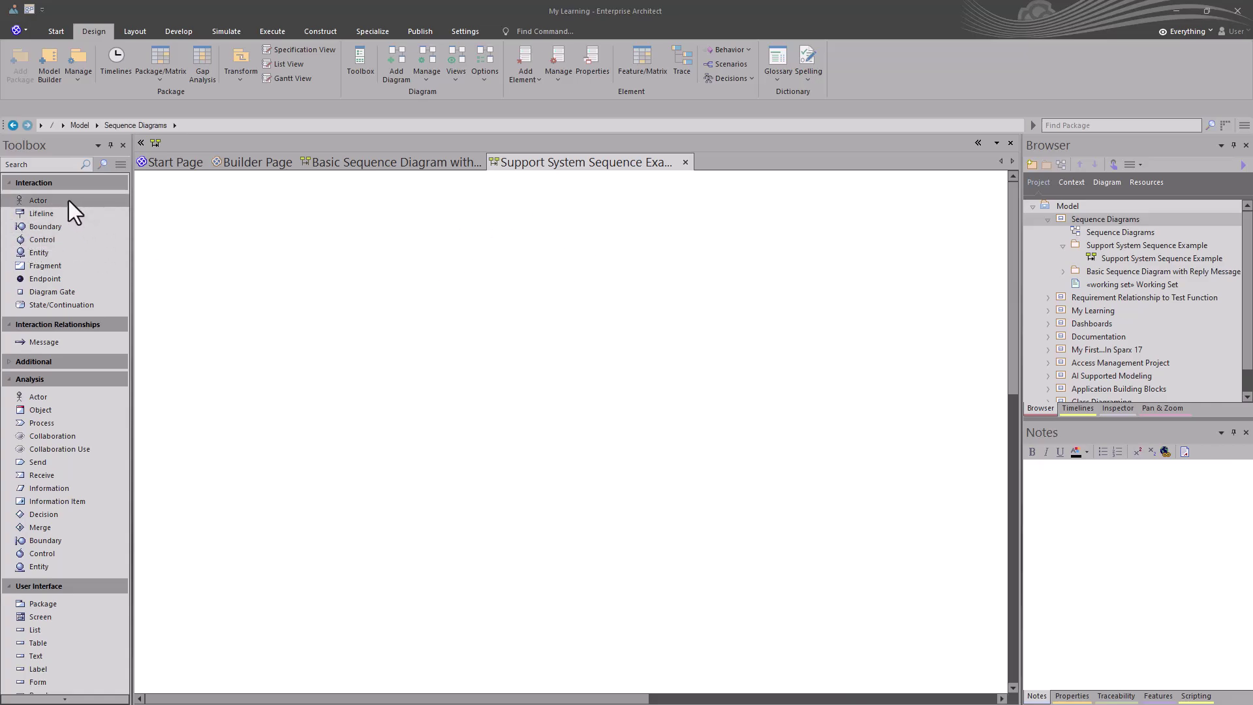
Add an Actor lifeline with its default name near the upper-left corner of the new sequence diagram
left_click_drag(68, 199, 208, 203)
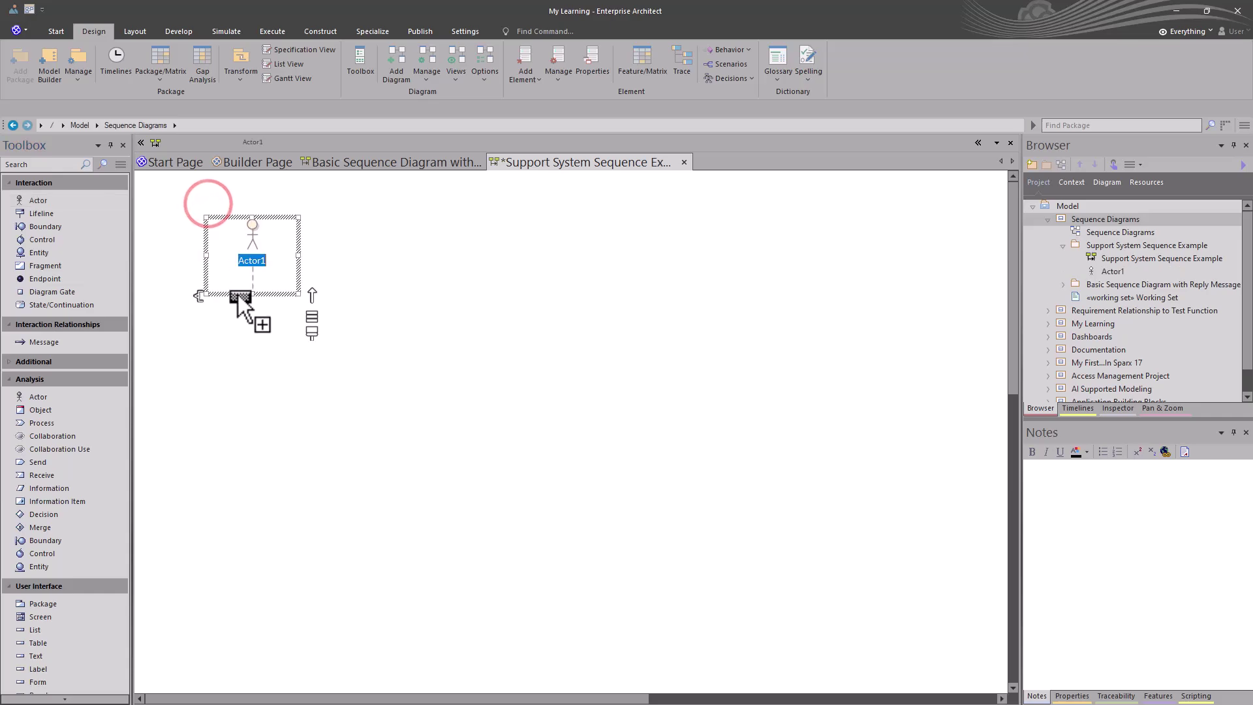
left_click(251, 232)
left_click(252, 232)
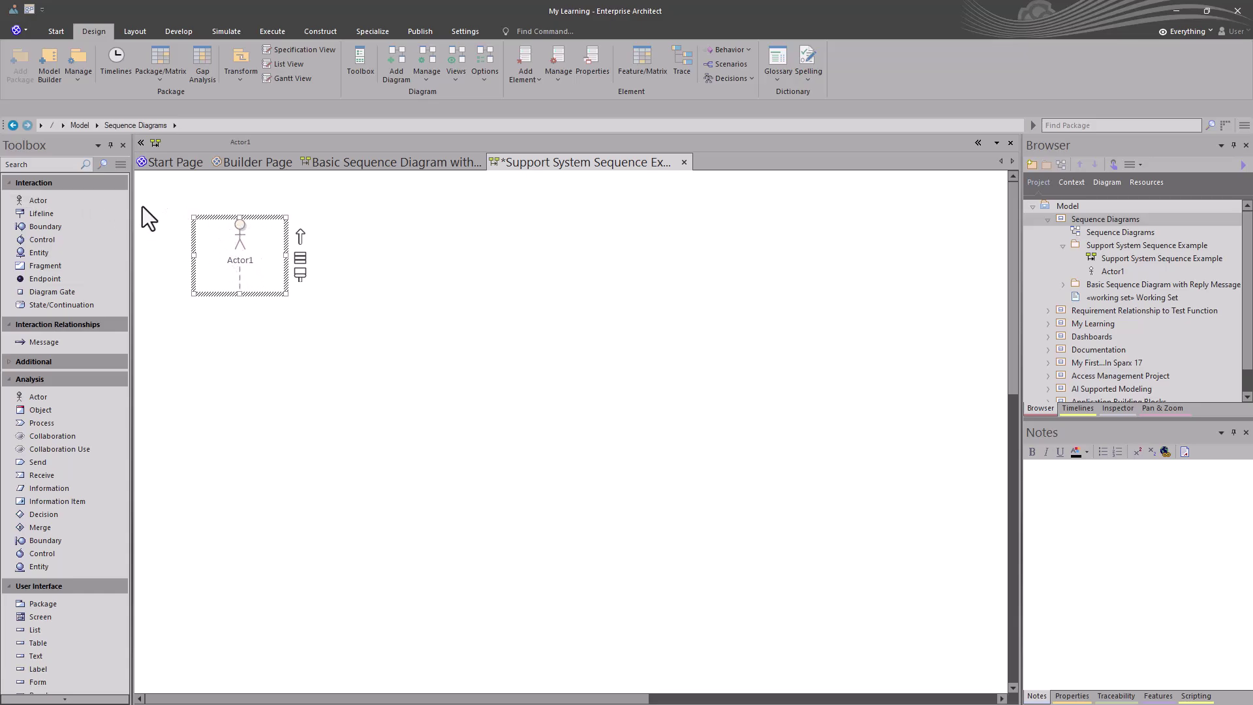
Add a lifeline with its default name to the right of Actor1 and check its element type in its properties
left_click(68, 210)
left_click(373, 216)
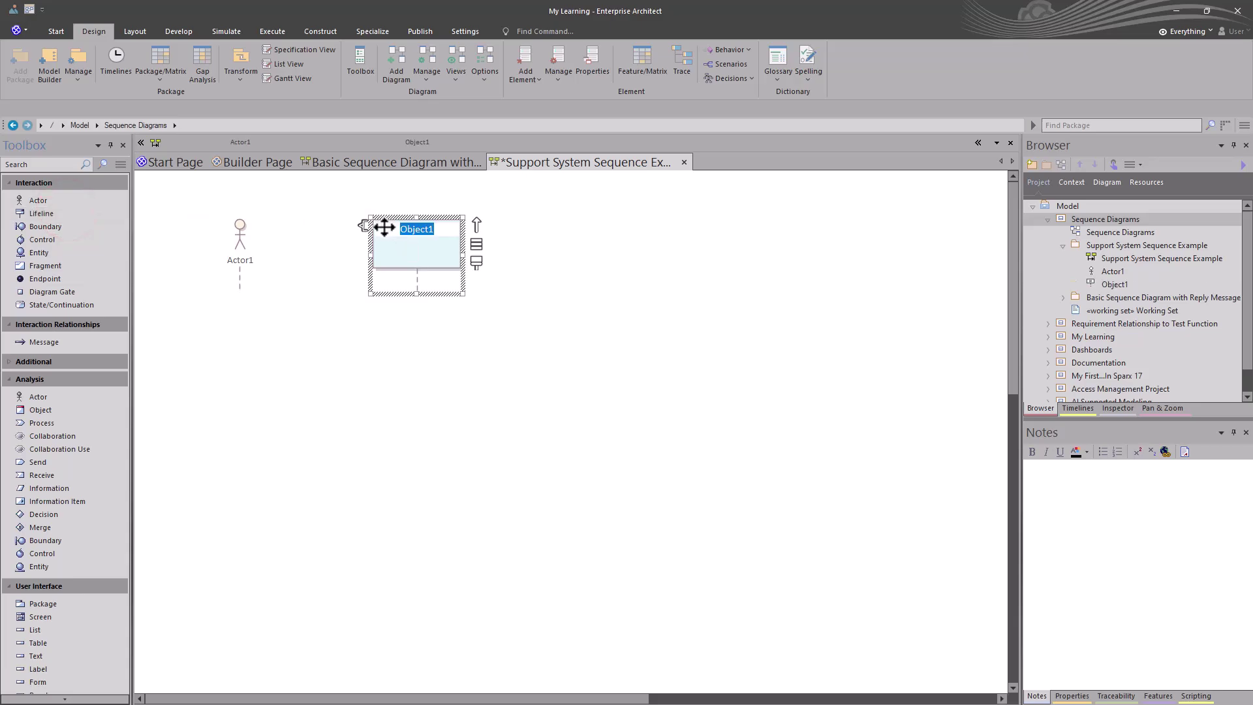
left_click(476, 379)
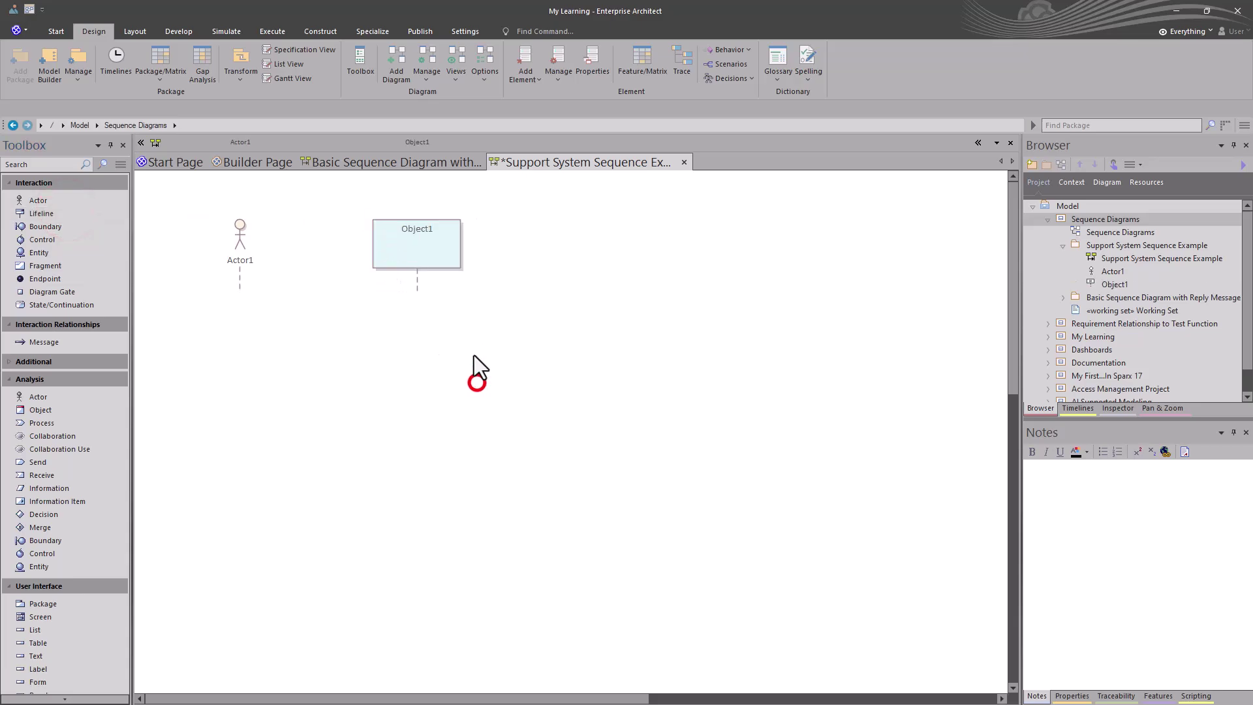
double_click(395, 243)
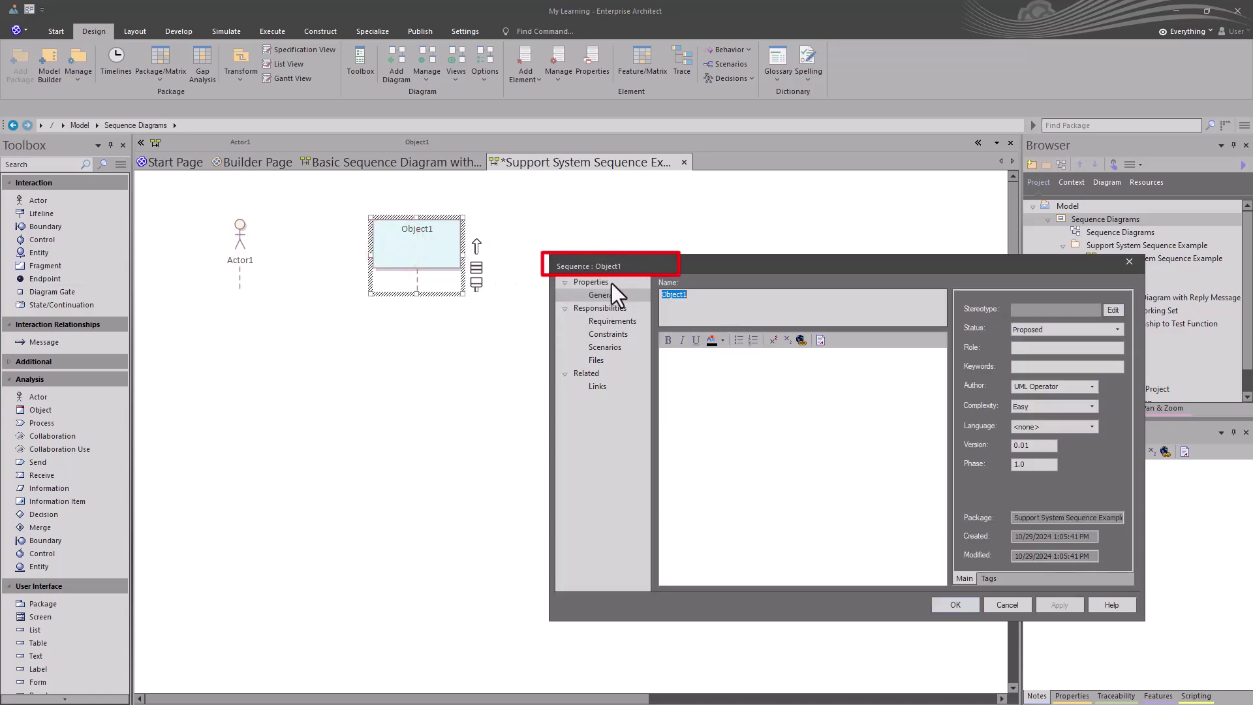
left_click(960, 605)
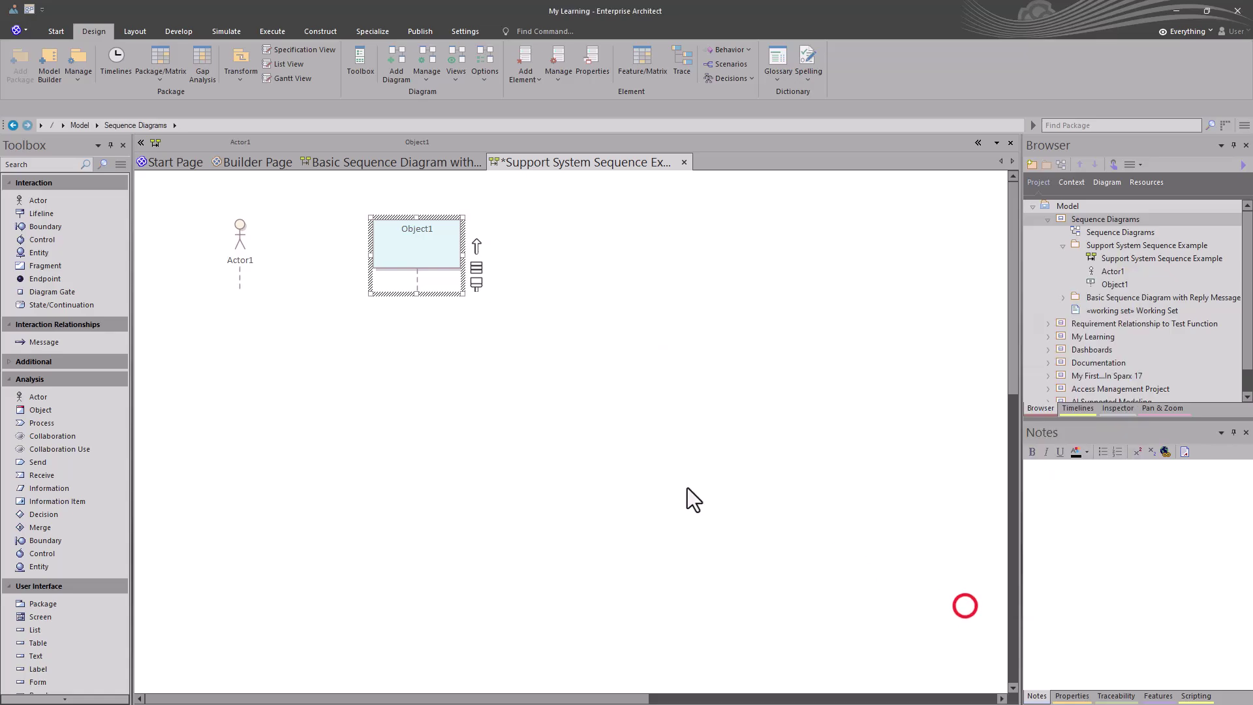
Add two more lifelines in a row to the right of Object1, and shift Actor1 slightly further left
left_click_drag(35, 214, 526, 220)
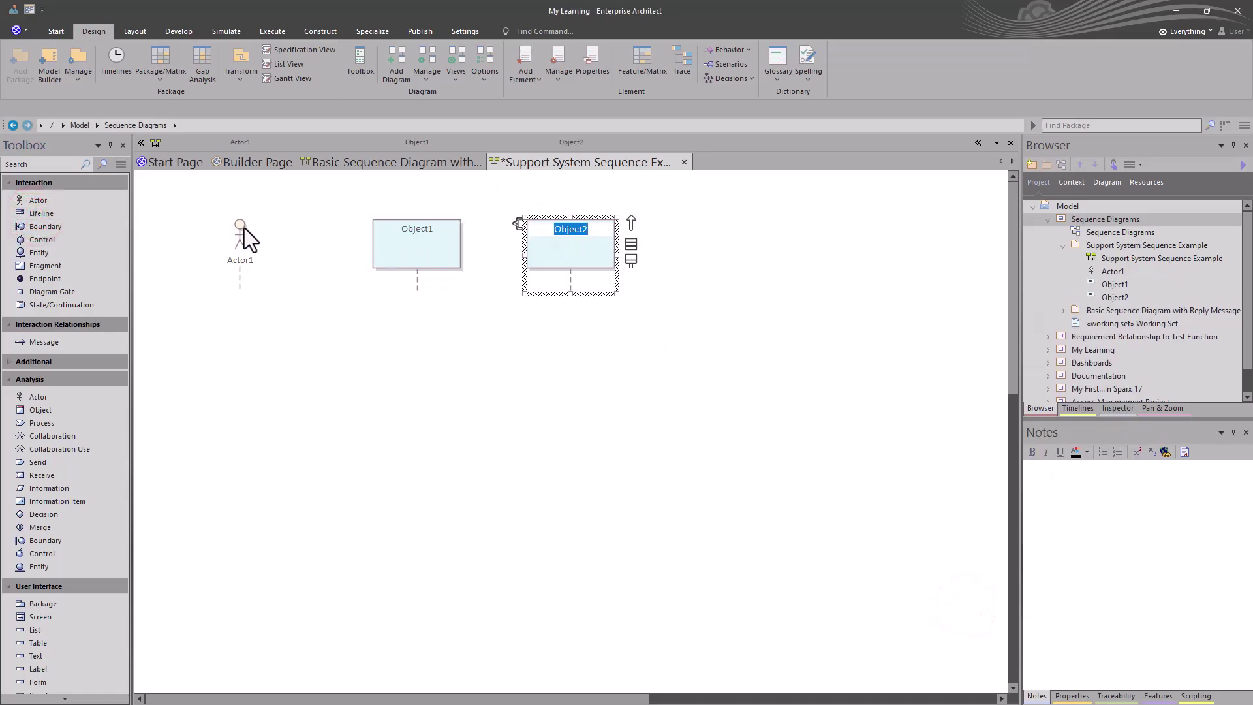
left_click_drag(80, 214, 682, 248)
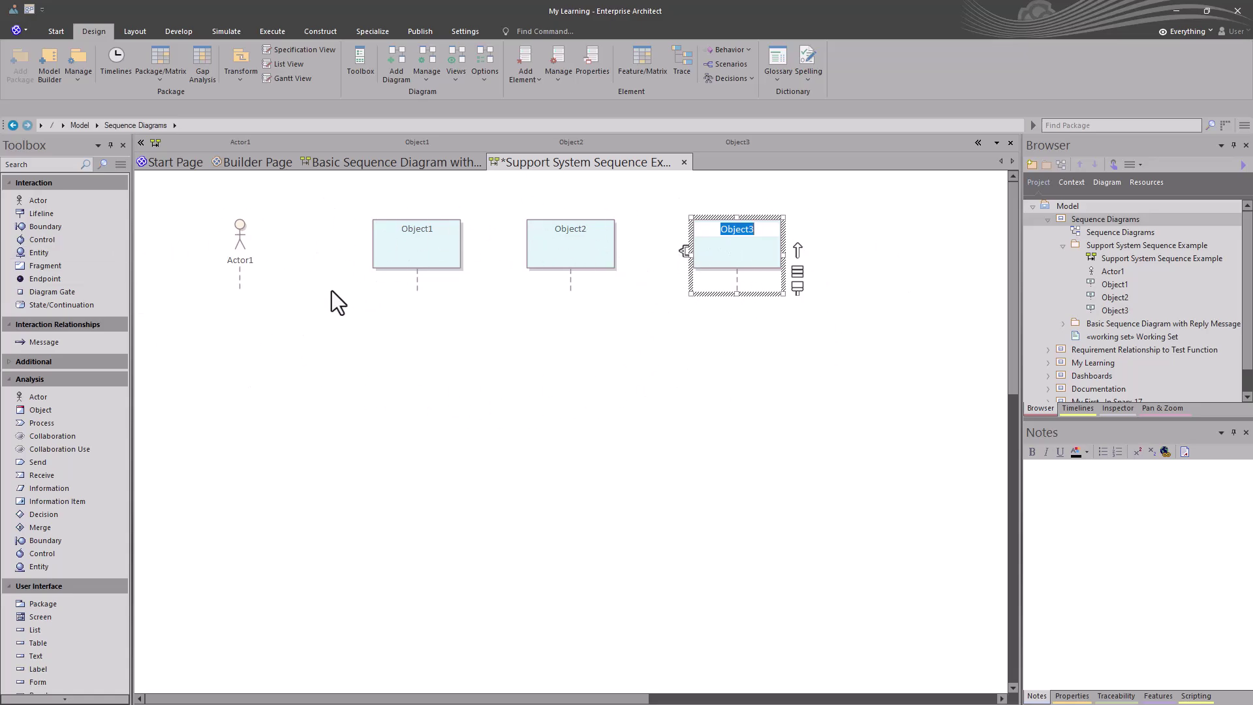
key("Return")
left_click_drag(240, 228, 212, 229)
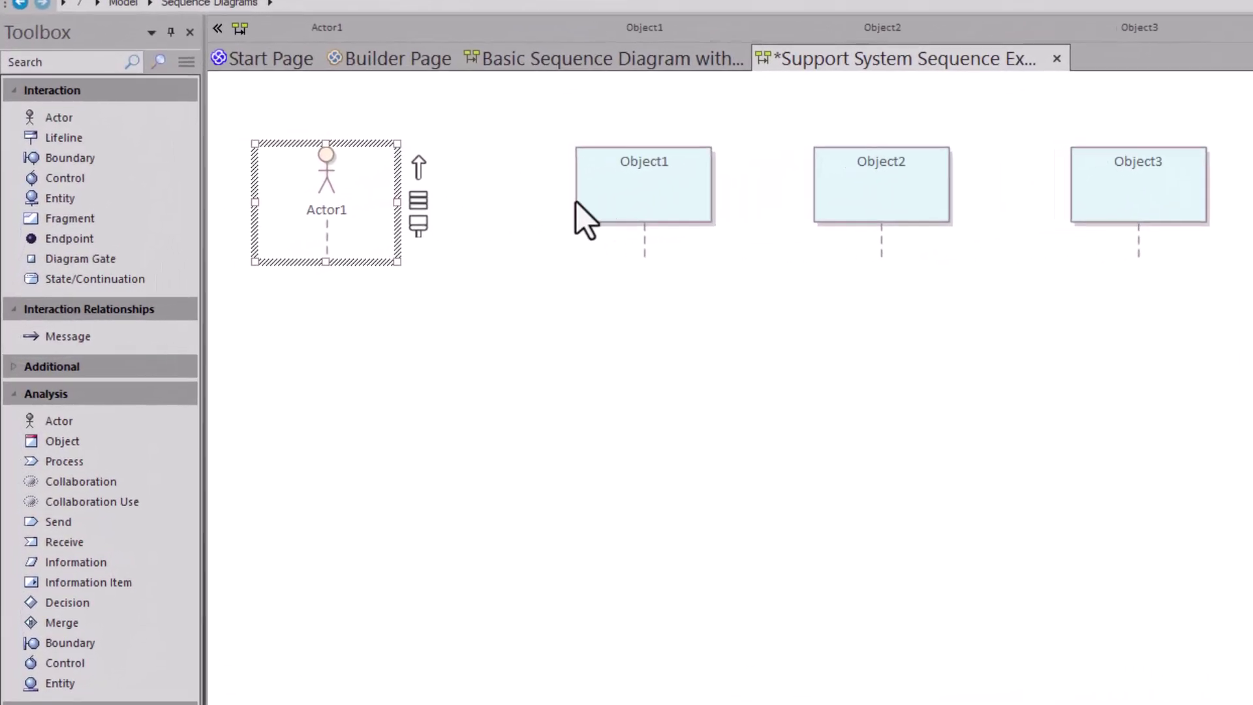
Shift Object1 slightly left and draw a message from Actor1 to Object1's lifeline
left_click_drag(633, 203, 583, 201)
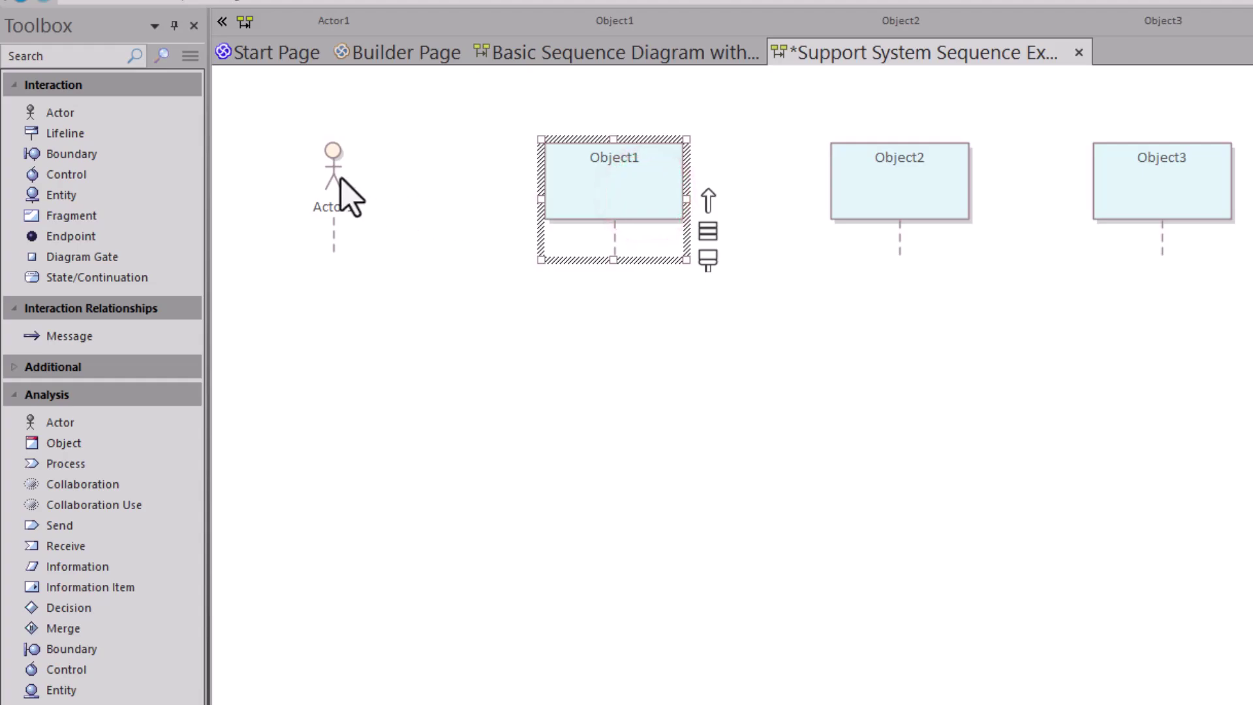
left_click(338, 183)
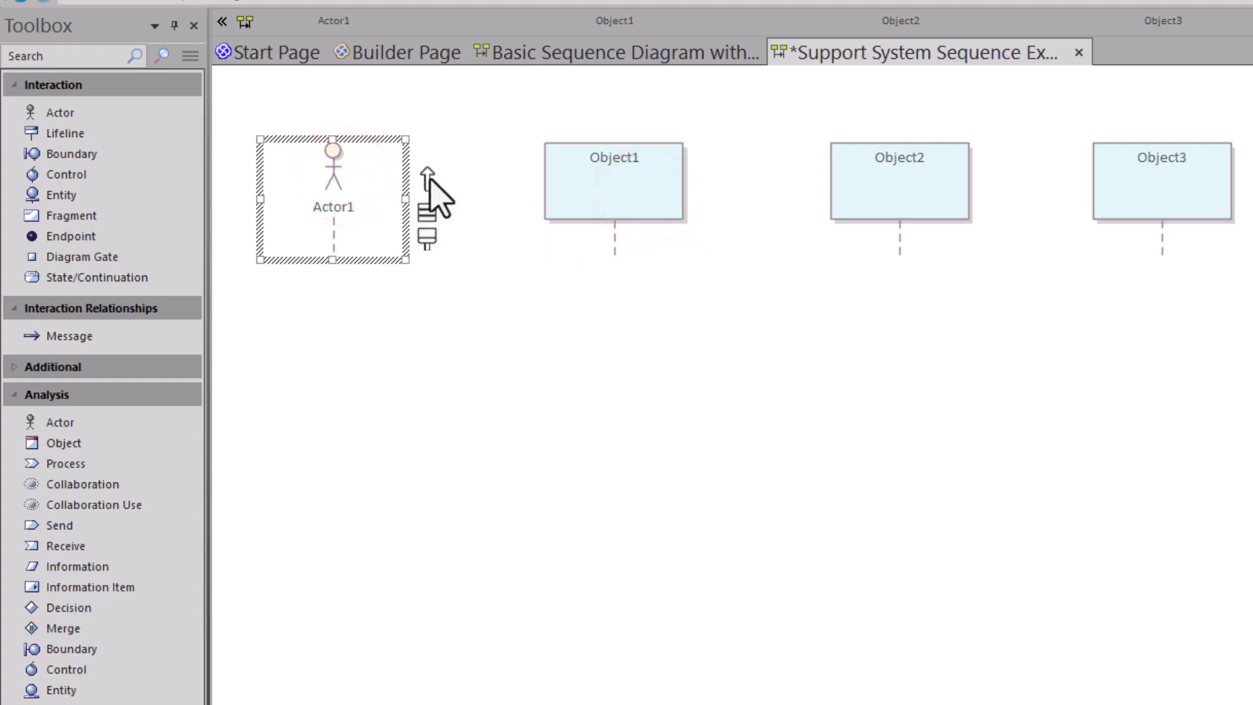
mouse_move(429, 180)
left_mouse_down()
mouse_move(432, 199)
mouse_move(617, 246)
left_mouse_up()
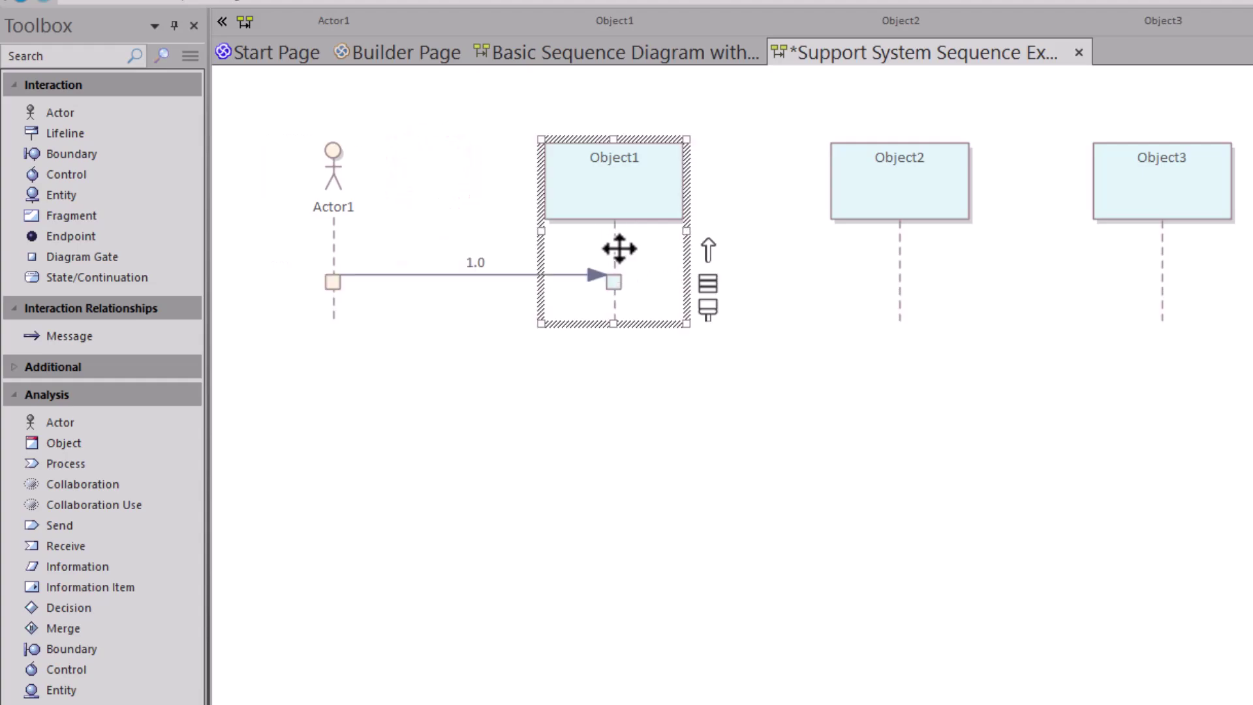
Show the message's properties and dock them as a full-height pane between the diagram and the model tree, wide enough to show every field
left_click(395, 274)
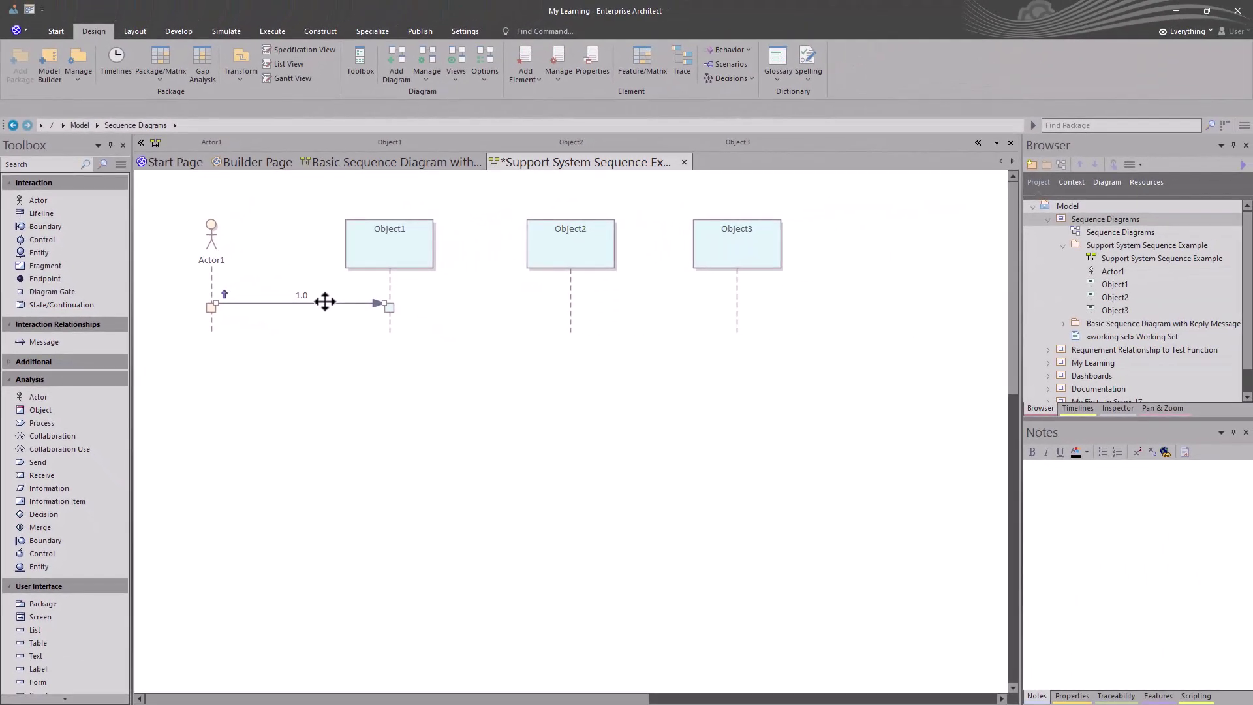
double_click(324, 302)
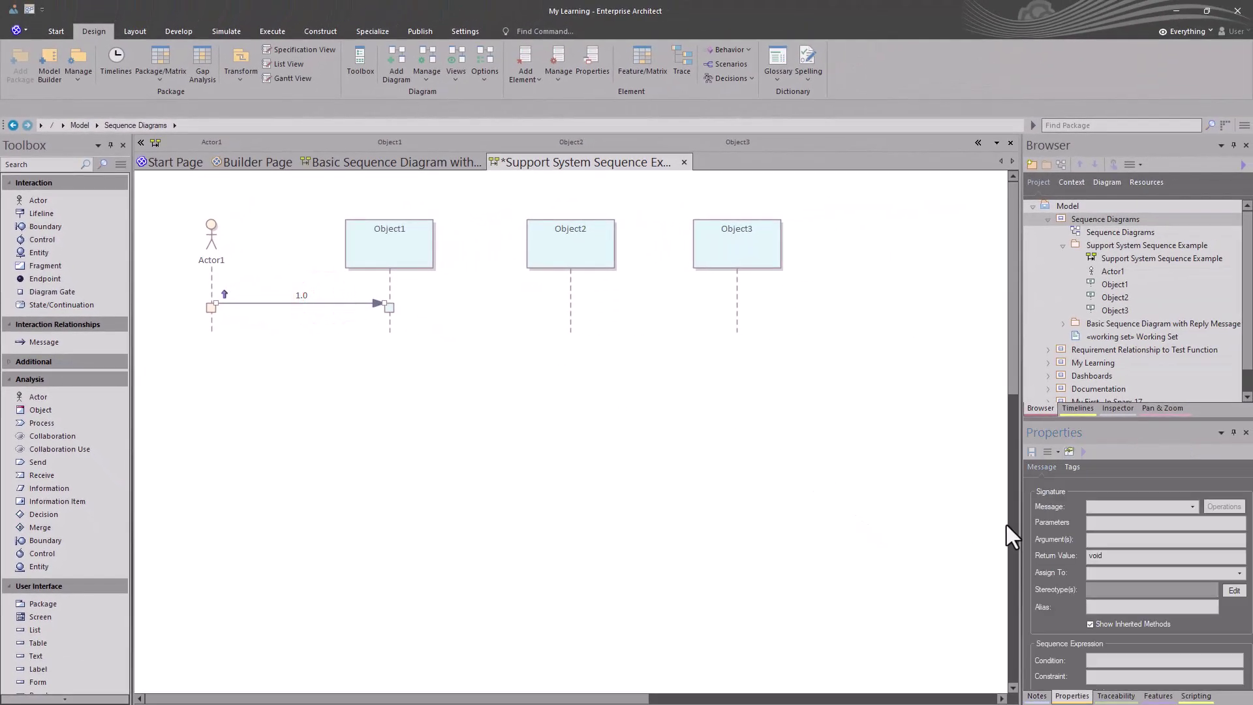
left_click_drag(1023, 539, 930, 562)
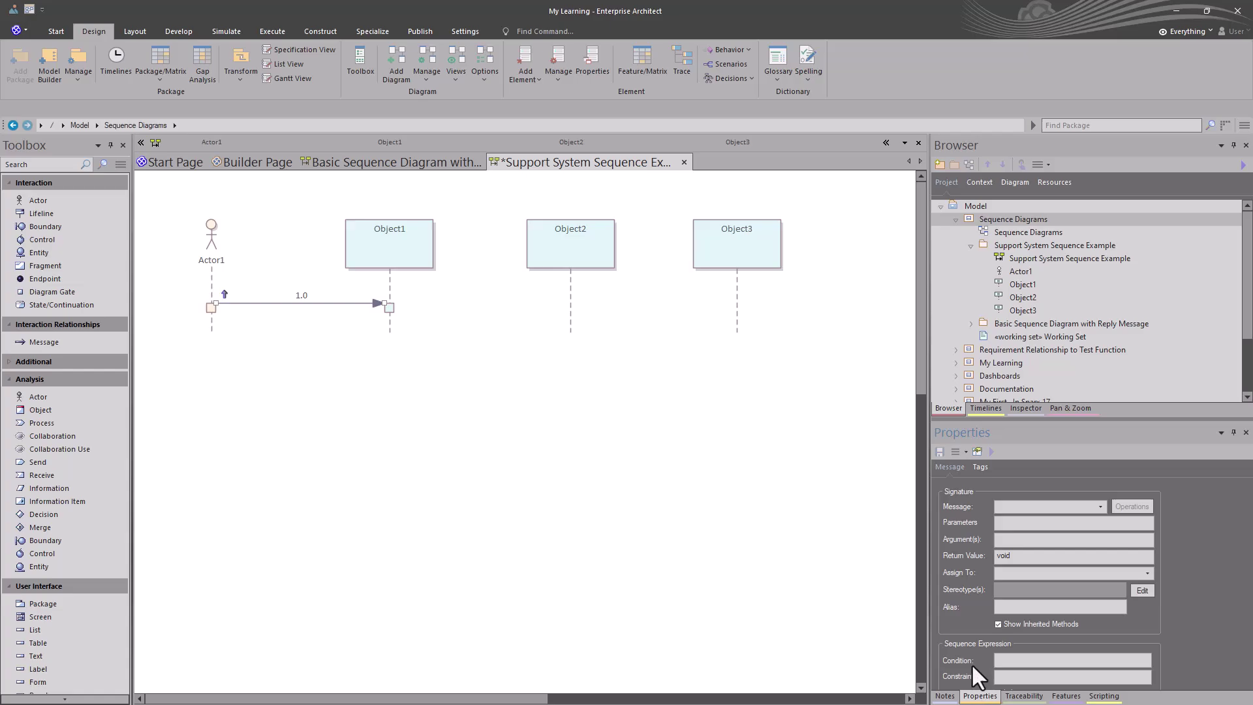
left_click_drag(929, 607, 1034, 609)
left_click_drag(1074, 697, 600, 420)
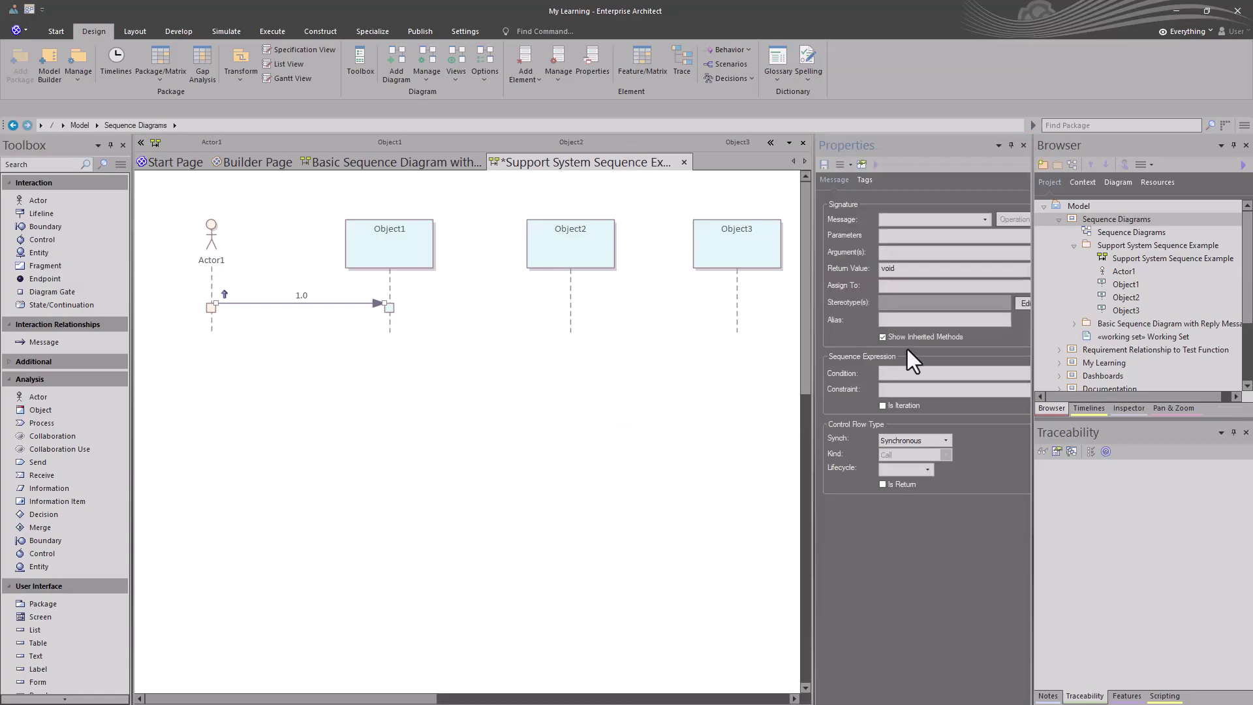
left_click_drag(1032, 423, 1074, 434)
left_click_drag(858, 464, 818, 470)
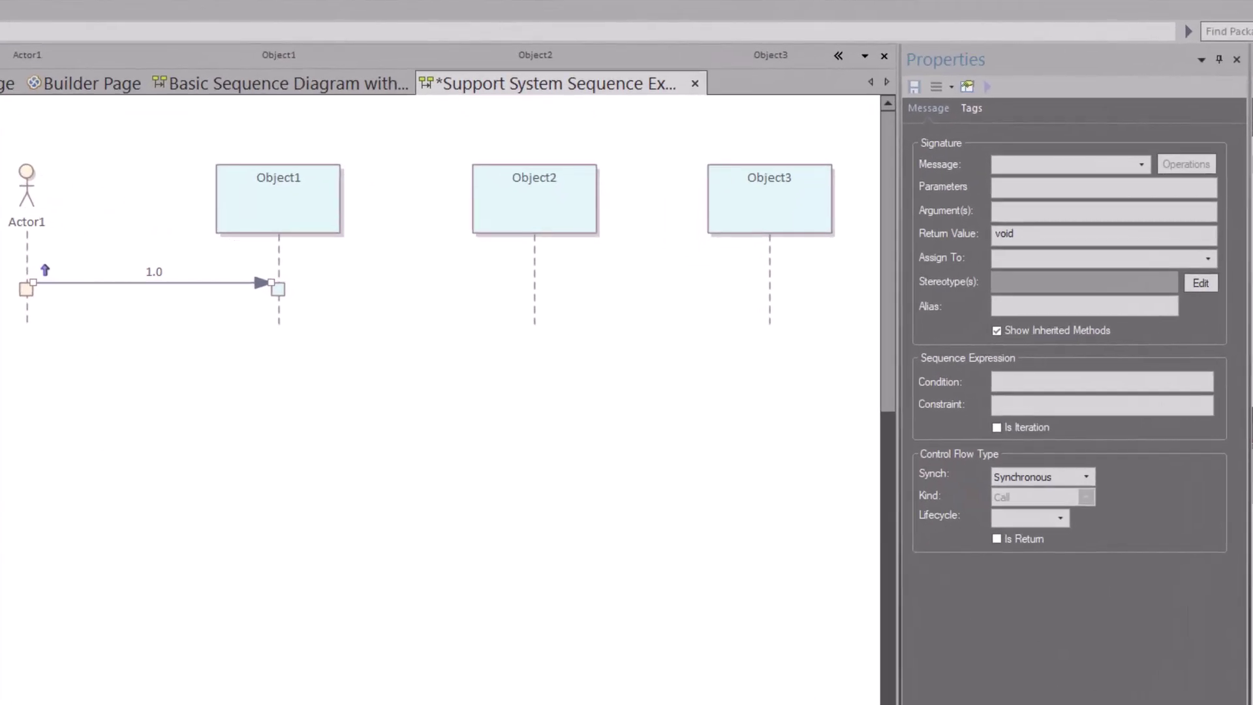
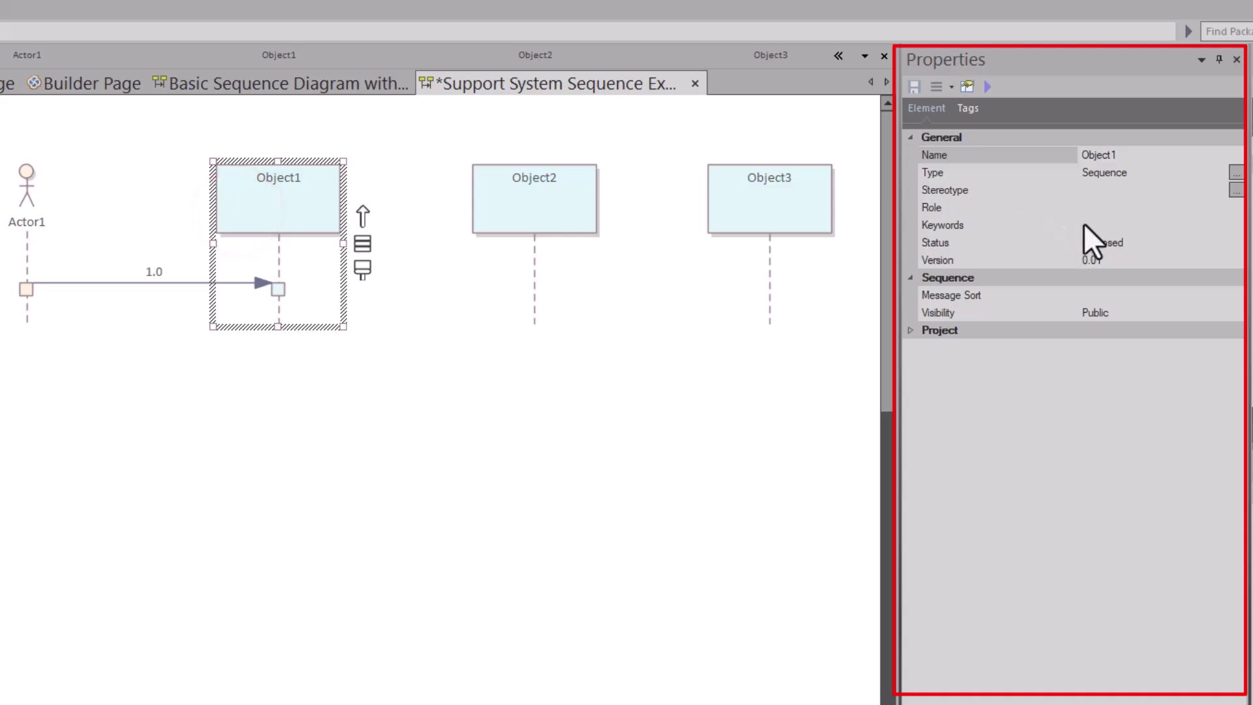
Compare Actor1's properties with those of the message, looking at its signature fields
left_click(26, 207)
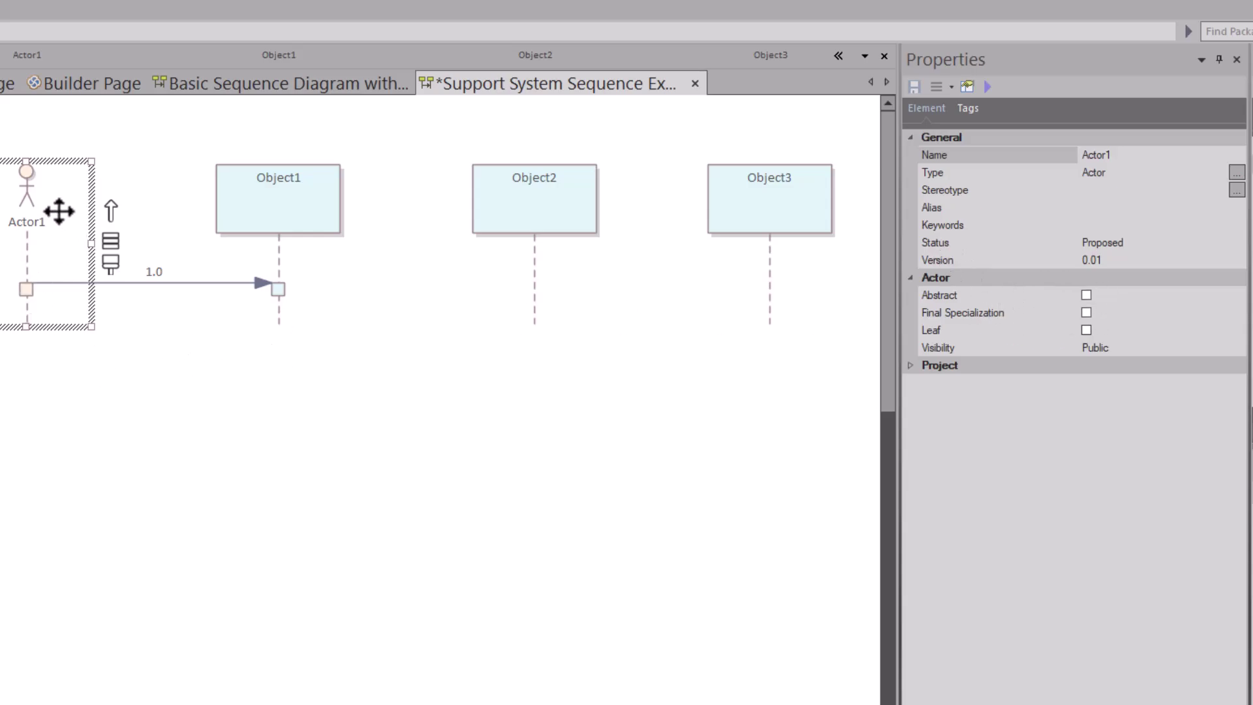
left_click(177, 282)
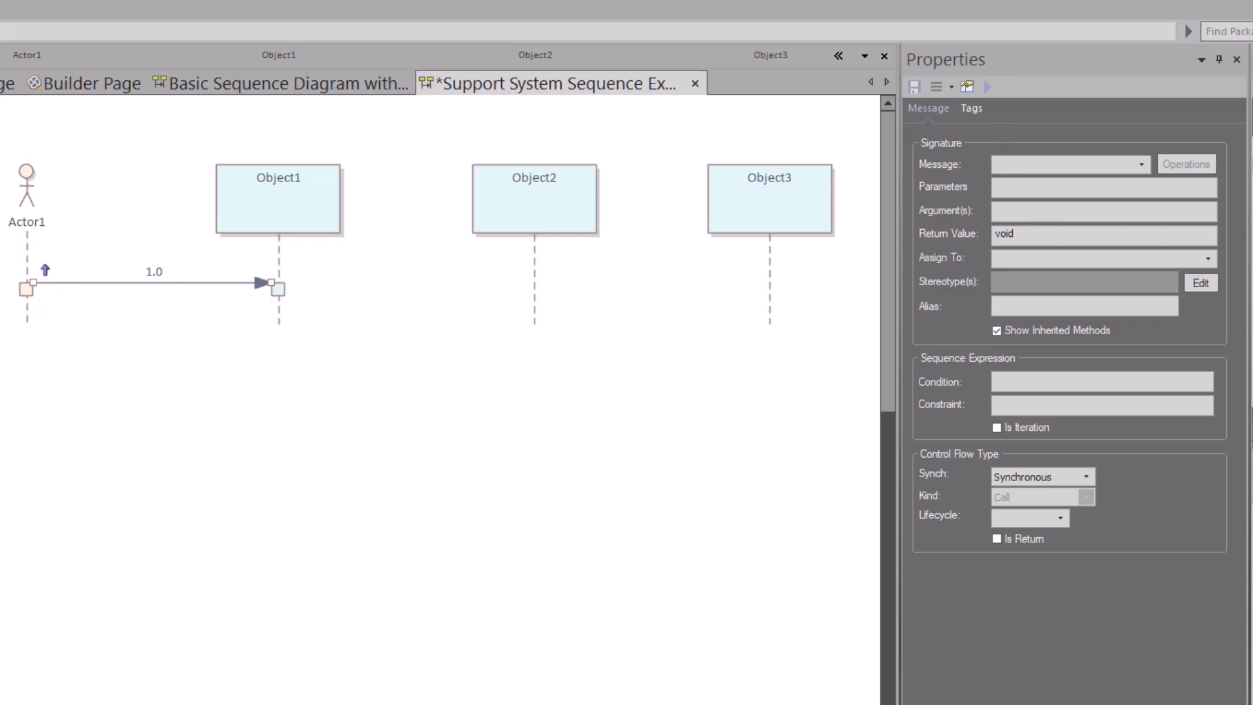
left_click(89, 289)
left_click(1000, 164)
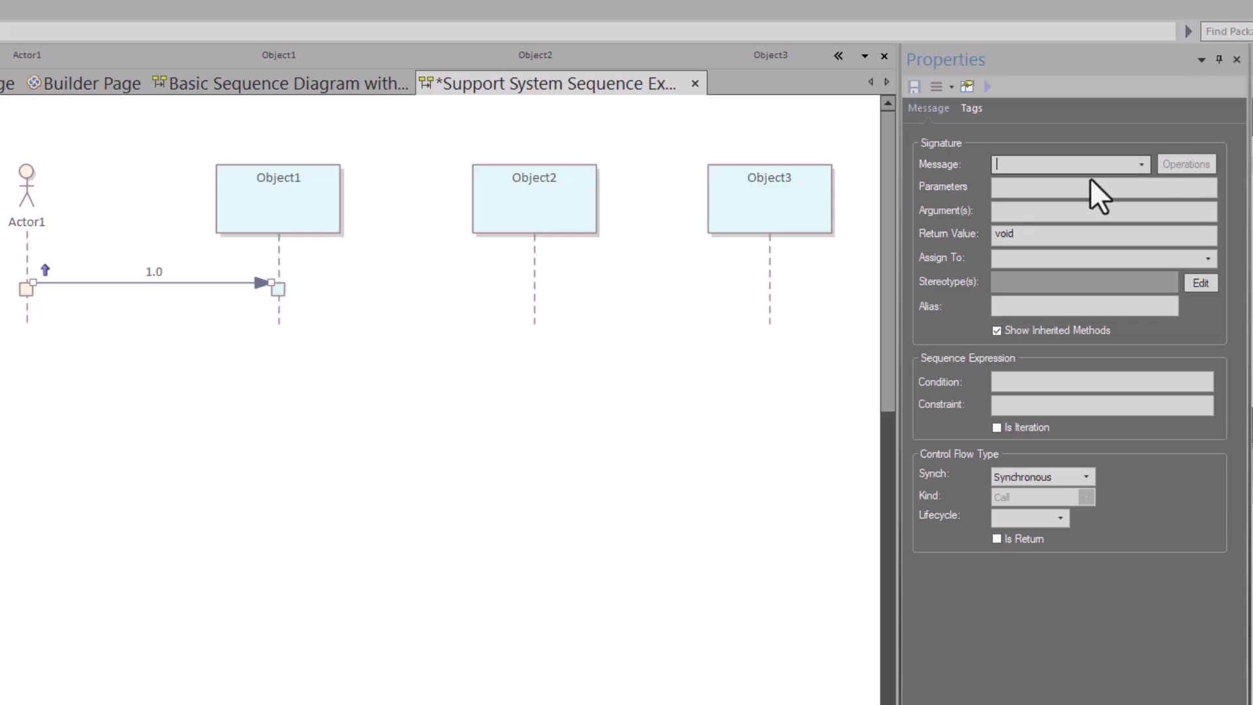
left_click(1071, 188)
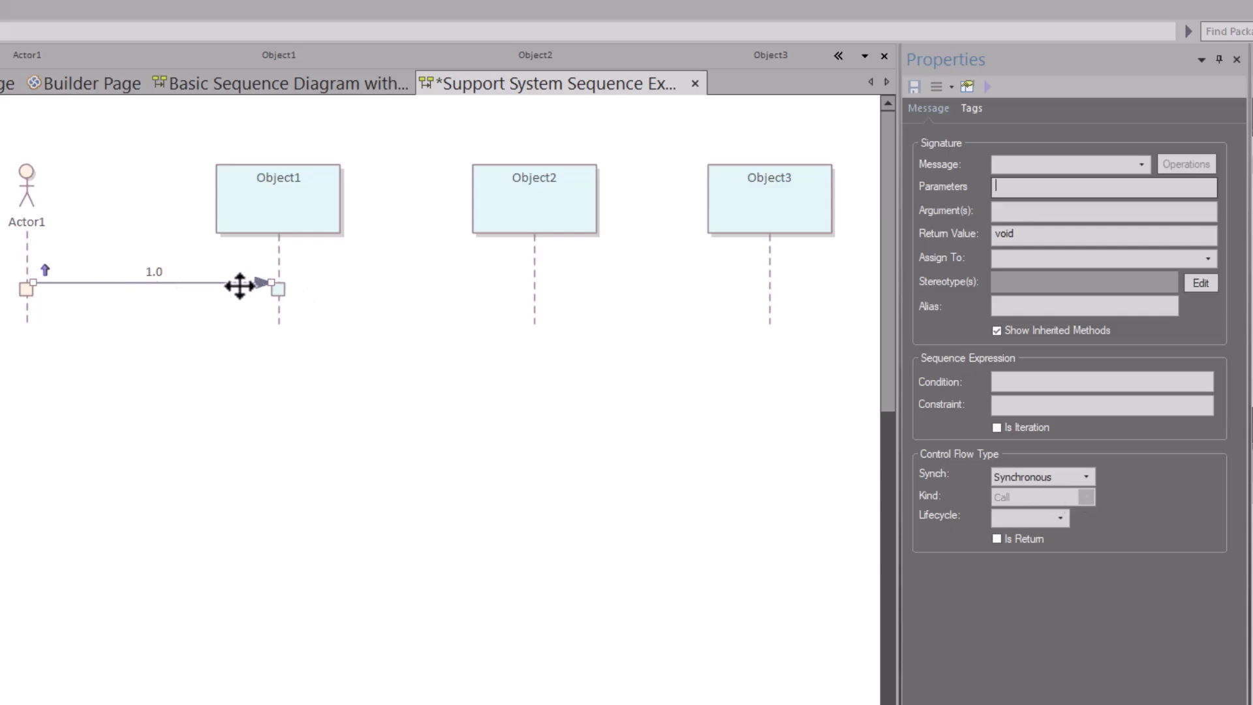
Set the synch type of the message between Actor1 and Object1 to Asynchronous and save the change
left_click(1088, 476)
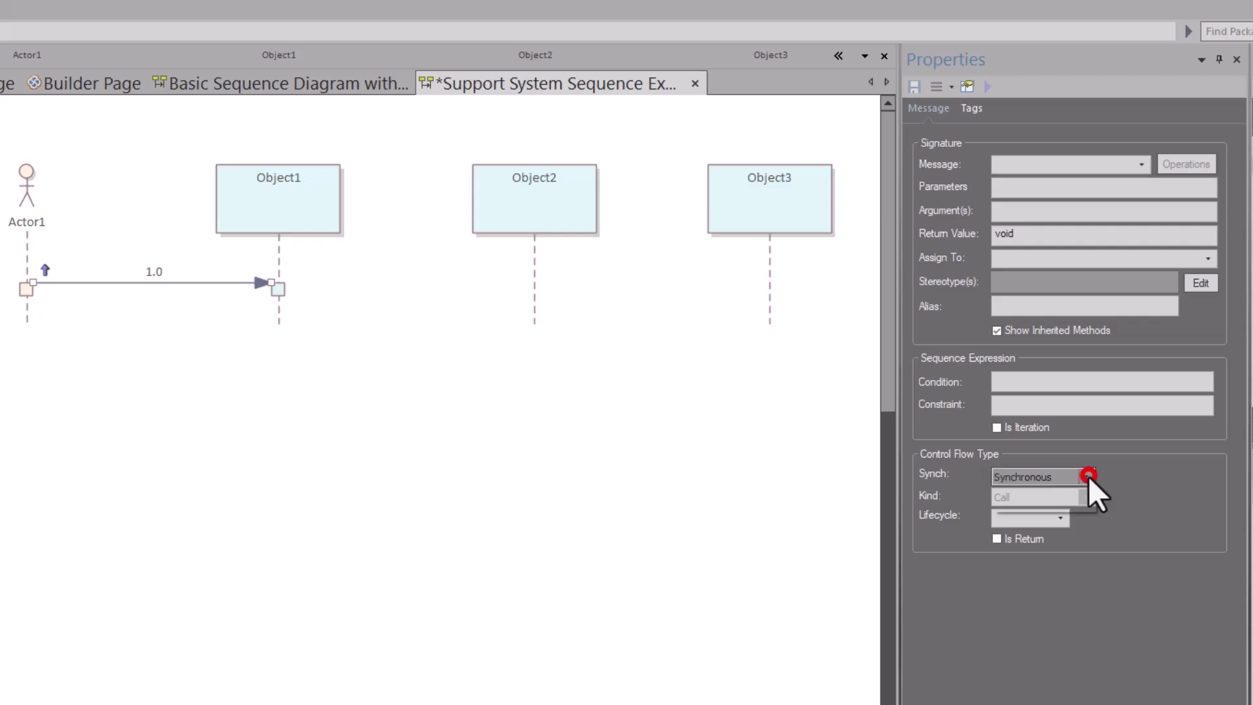
left_click(1052, 507)
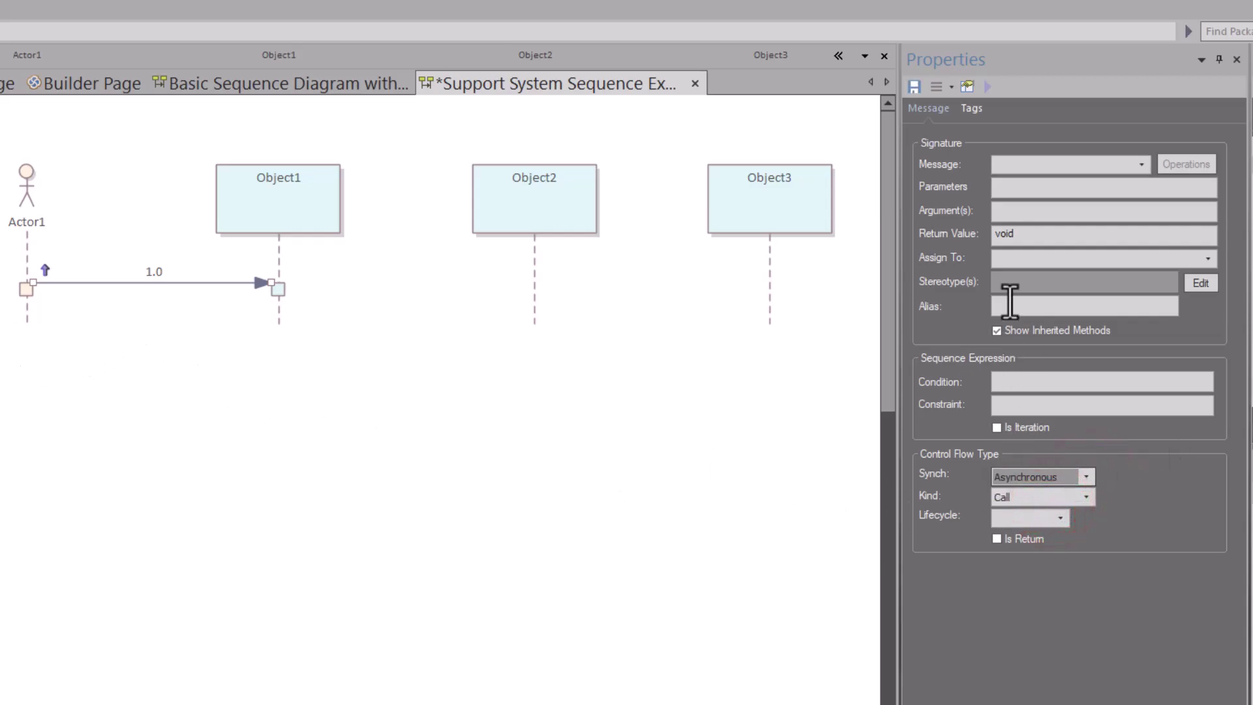
left_click(914, 88)
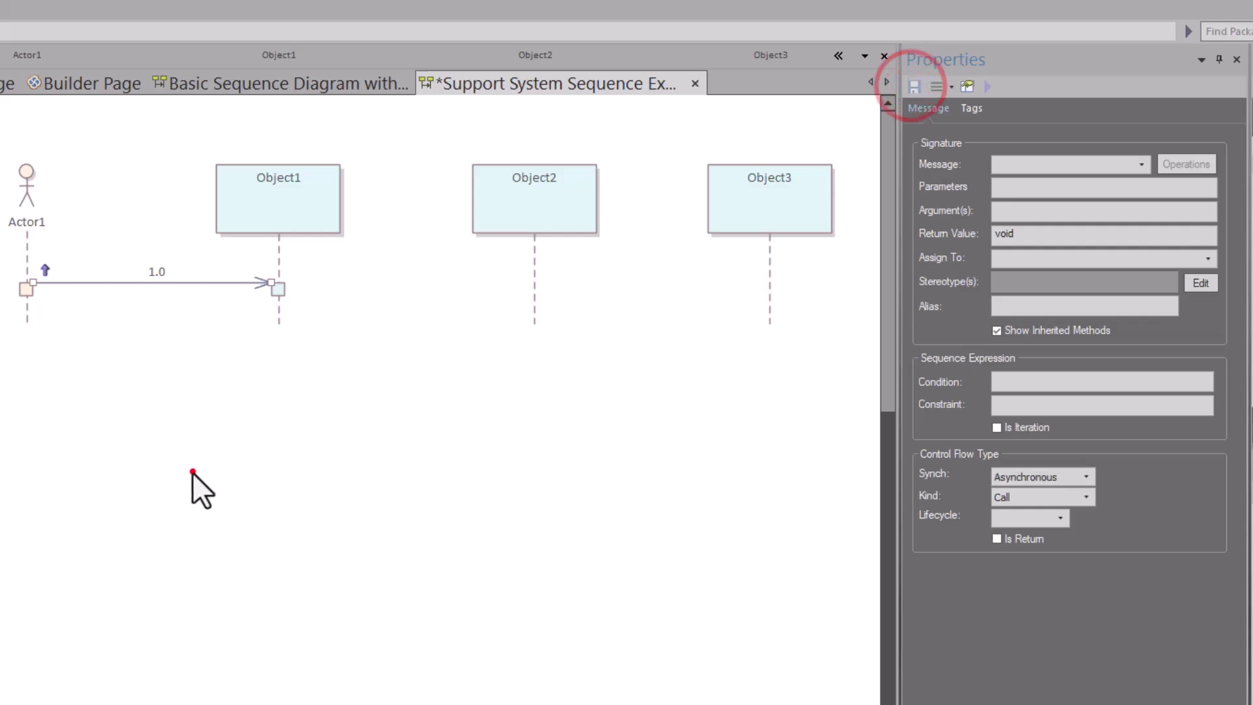
left_click(191, 471)
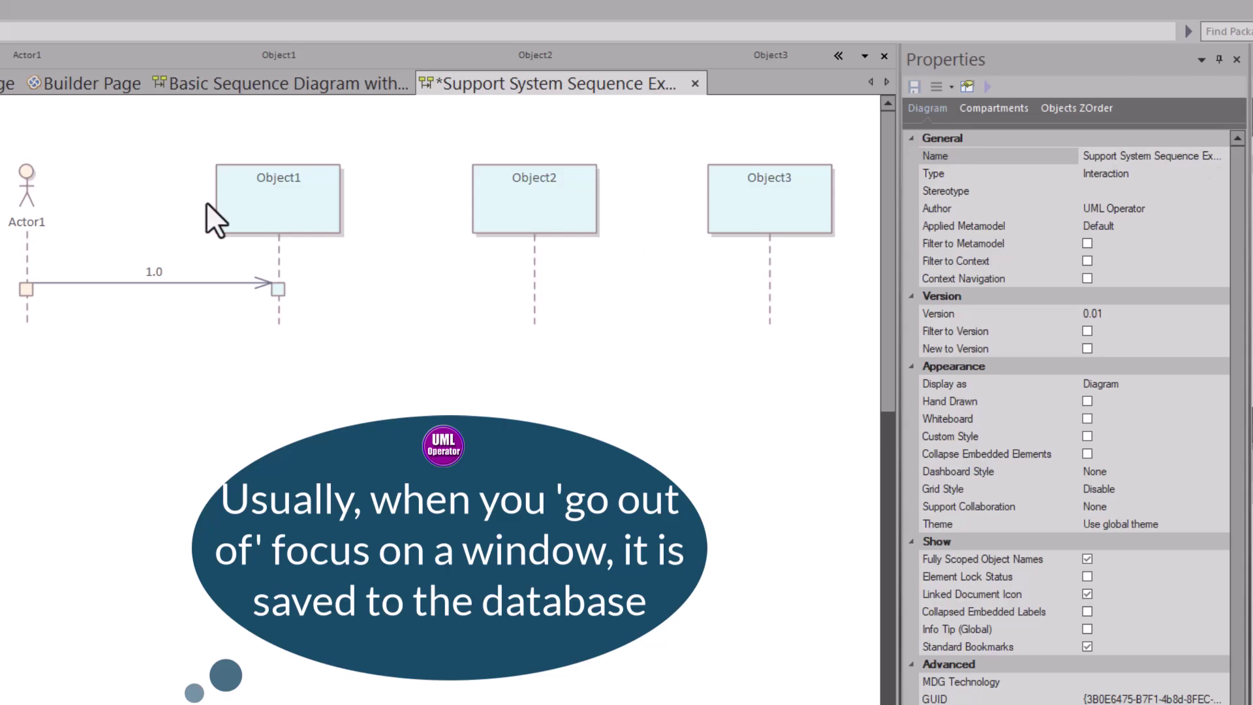
Set the synch type of the message between Actor1 and Object1 back to Synchronous
left_click(240, 284)
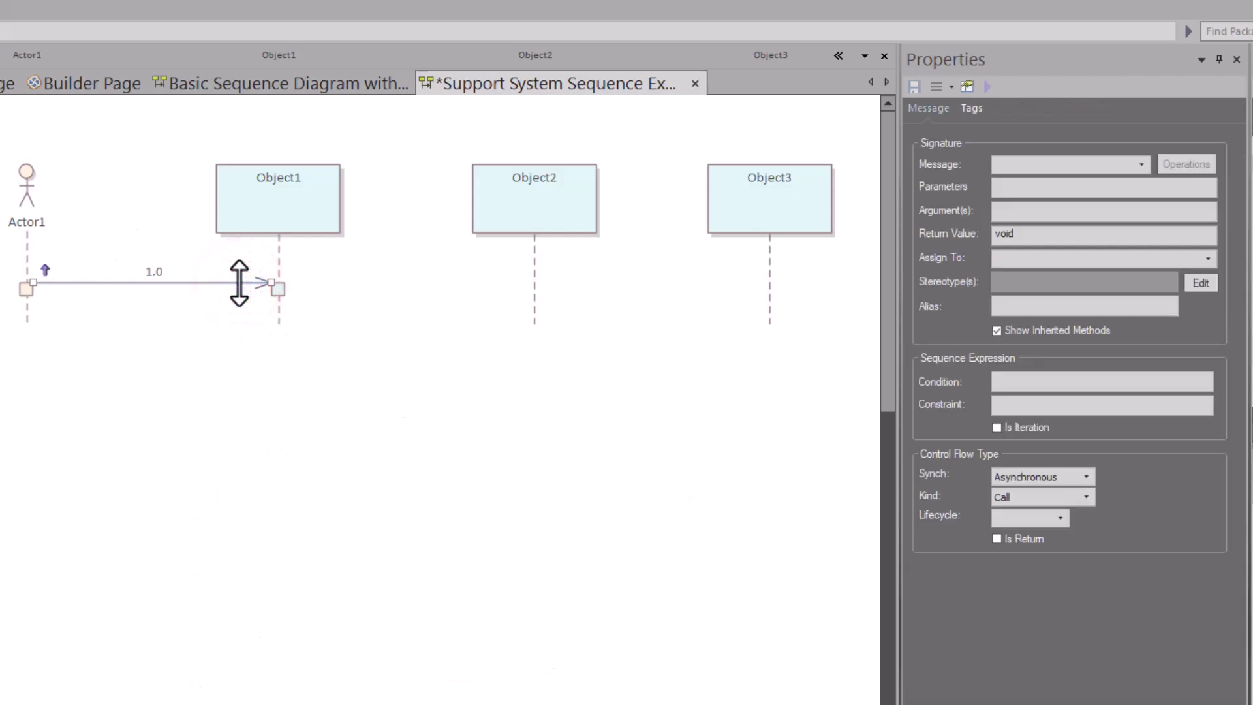
left_click(1087, 475)
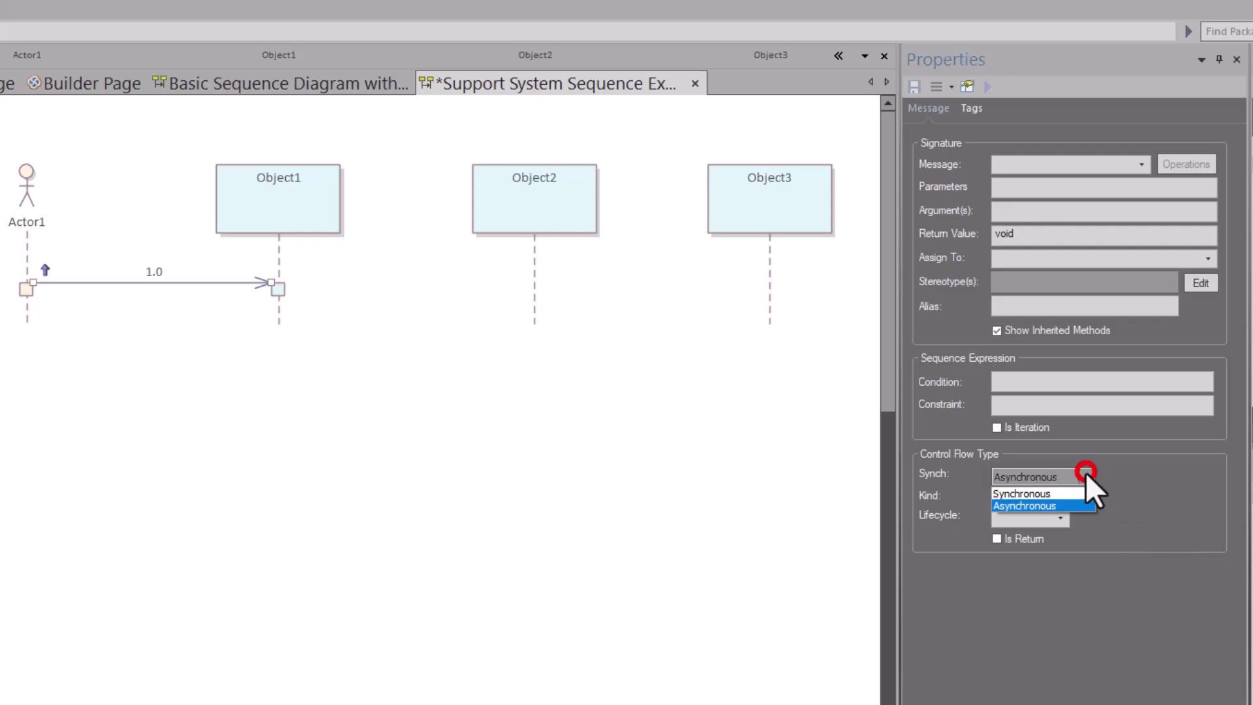
left_click(1036, 494)
left_click(220, 489)
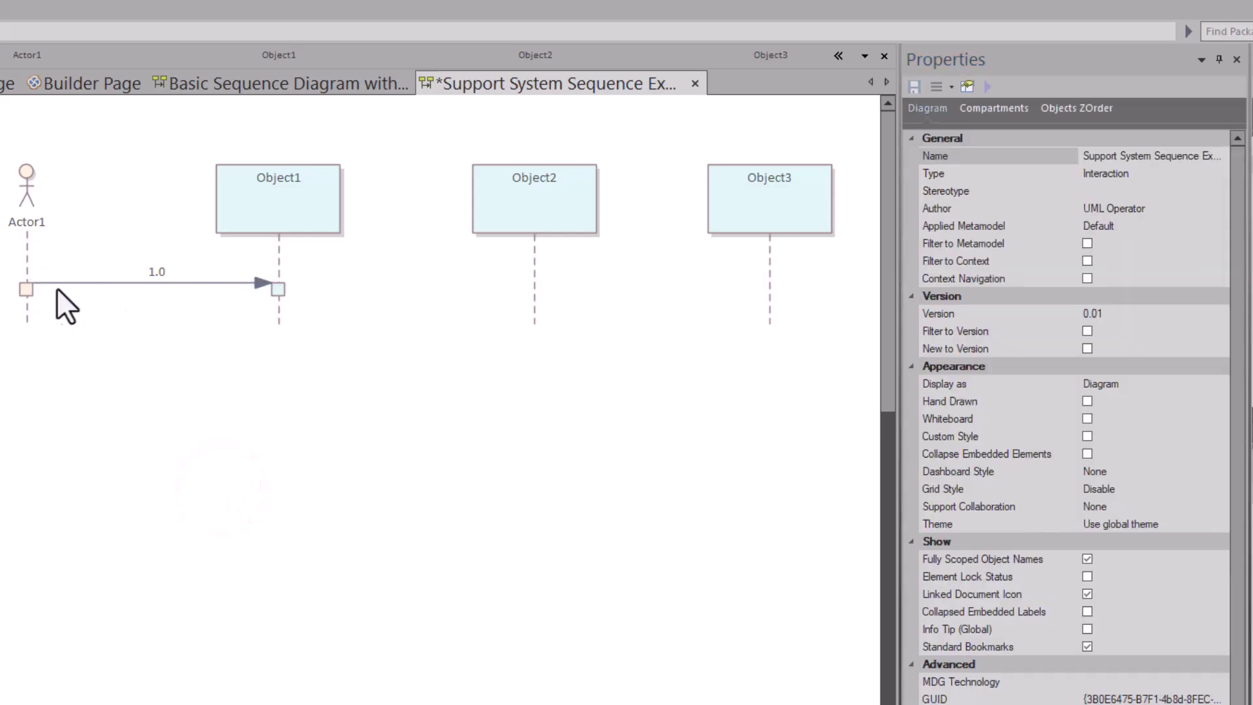
Name the message from Actor1 to Object1 "Contact Agent"
left_click(180, 283)
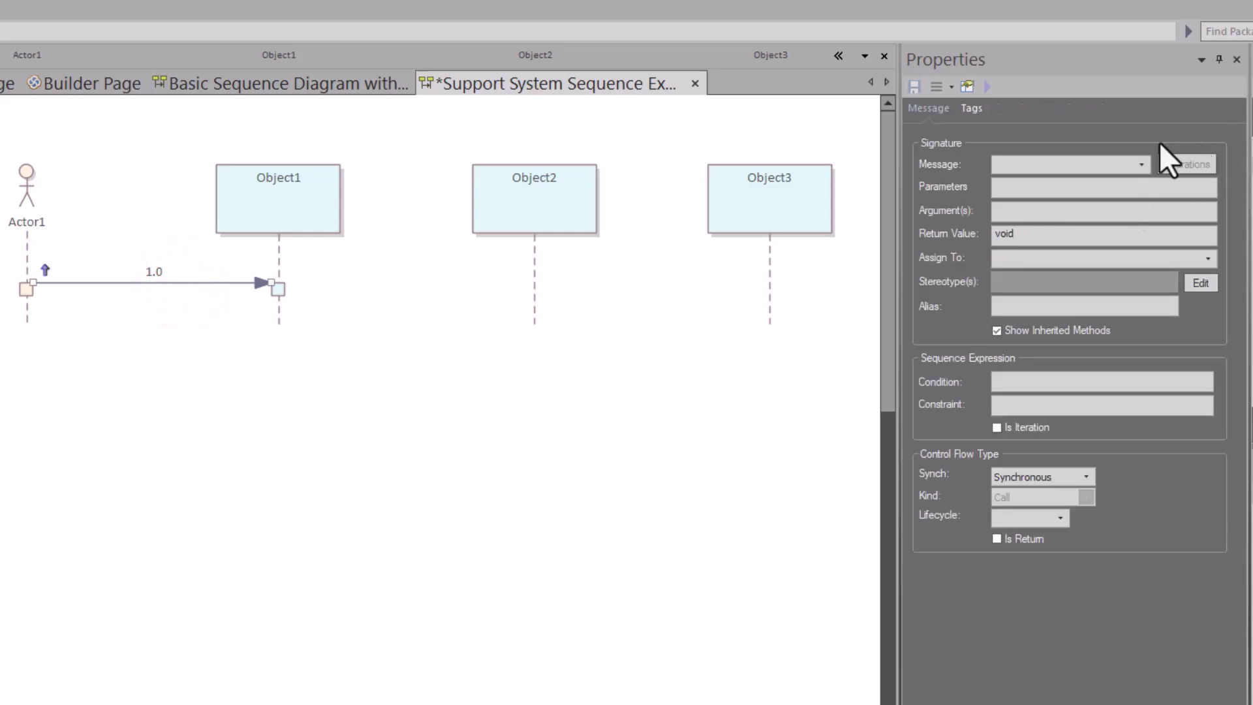
left_click(1091, 162)
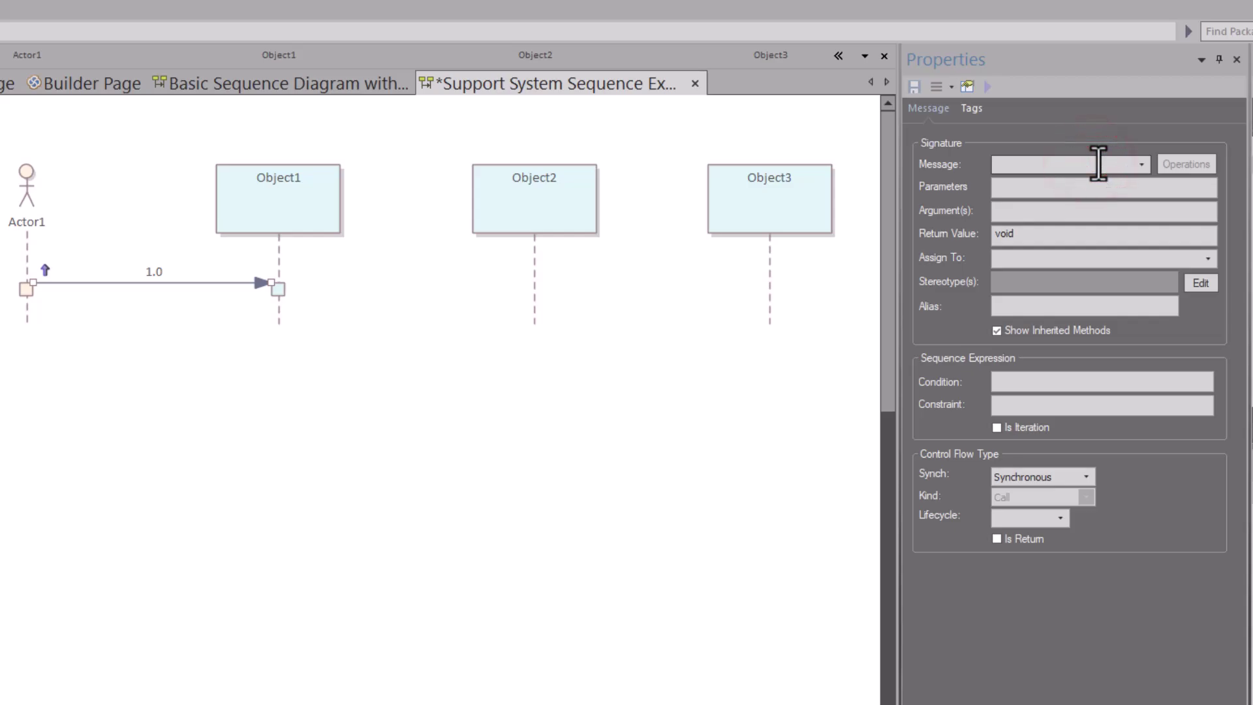
type("Contact")
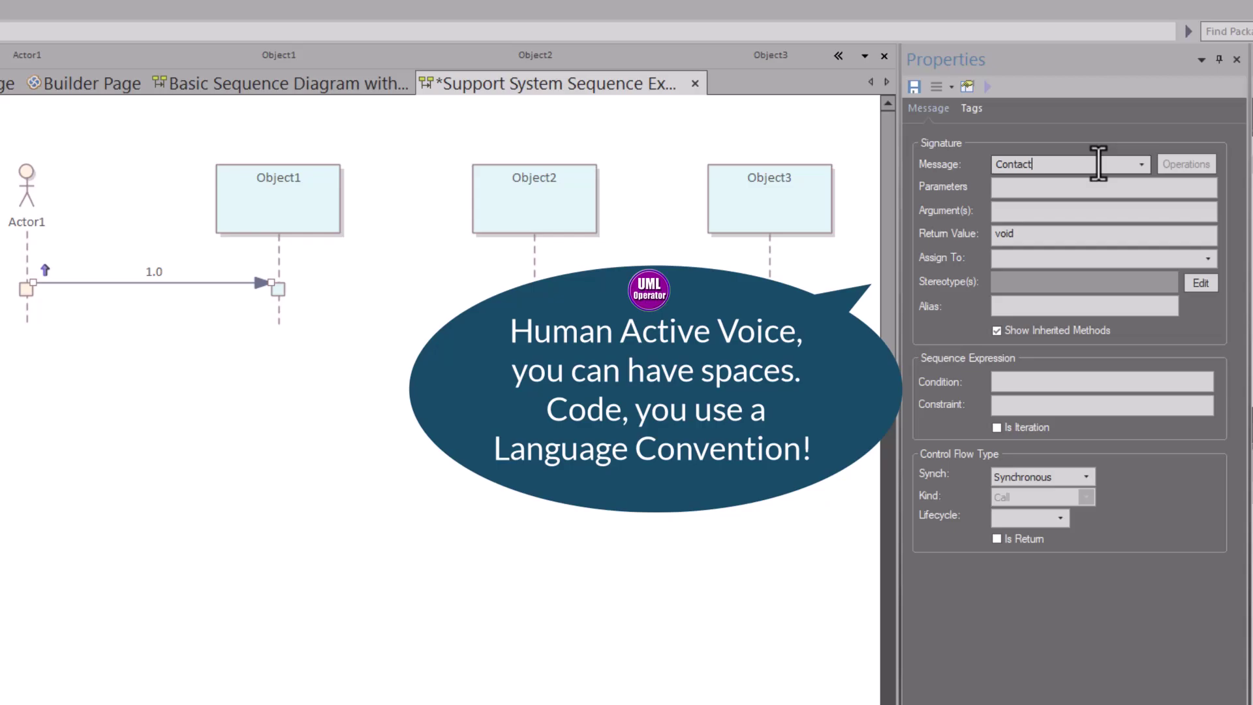
type("Agent")
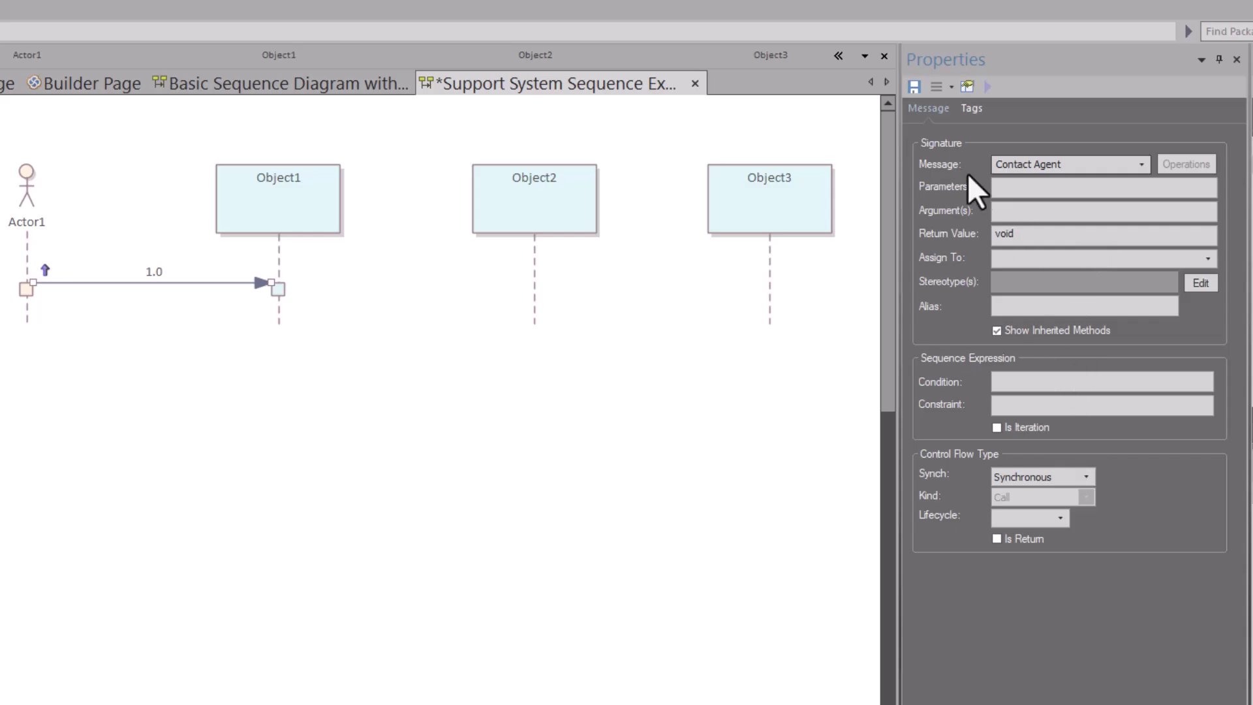
left_click(479, 500)
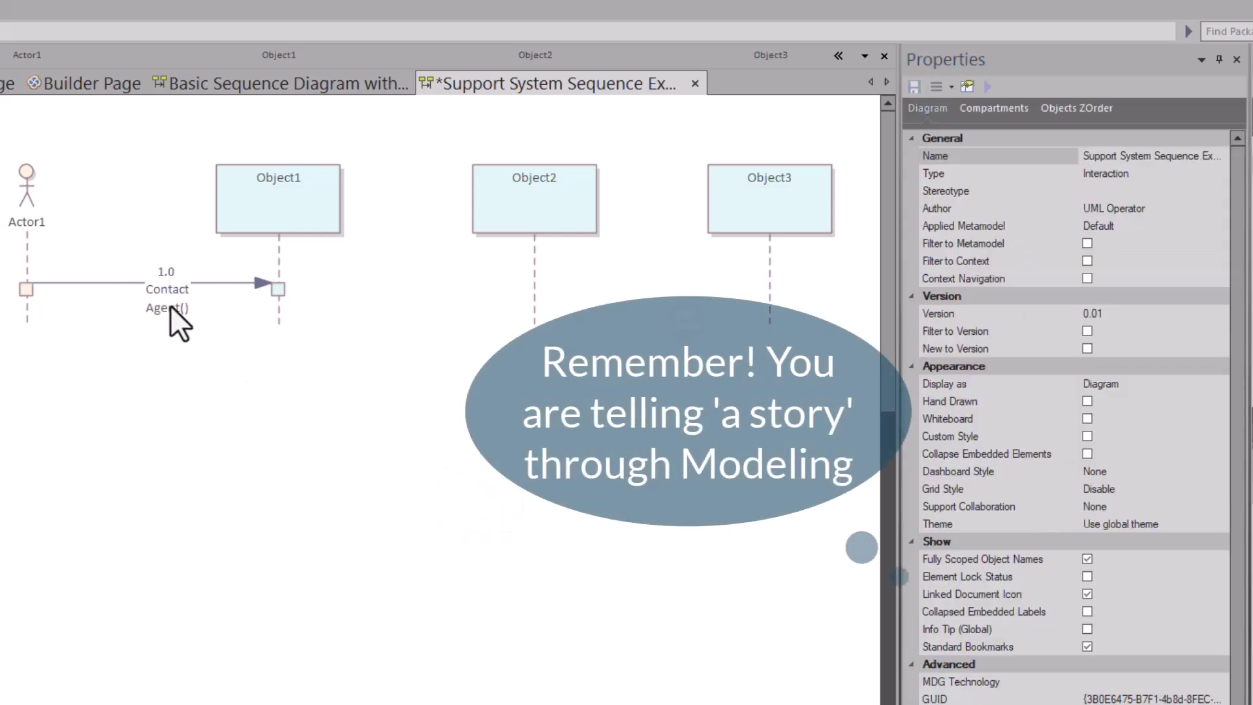
Move the Contact Agent label above the message arrow so it reads on one line, and reselect the message
left_click(168, 306)
mouse_move(193, 290)
left_mouse_down()
mouse_move(271, 282)
mouse_move(171, 281)
left_mouse_up()
left_click(153, 371)
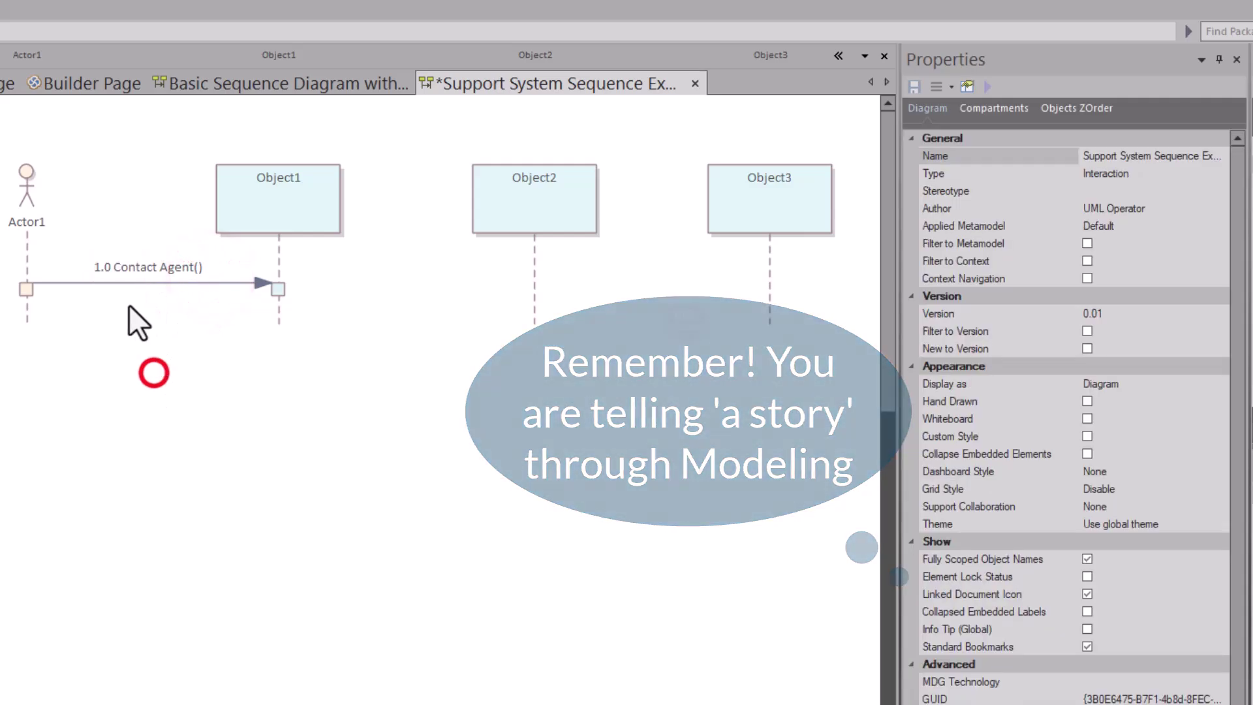
left_click(89, 283)
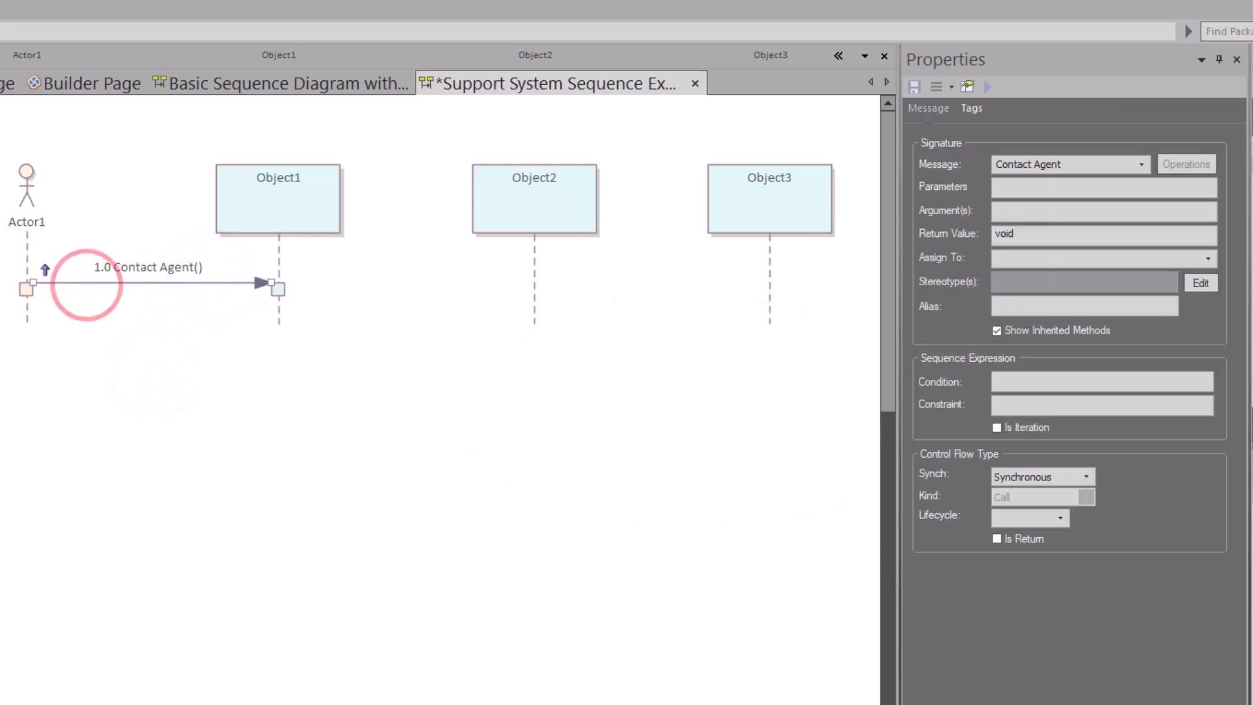
left_click(1012, 189)
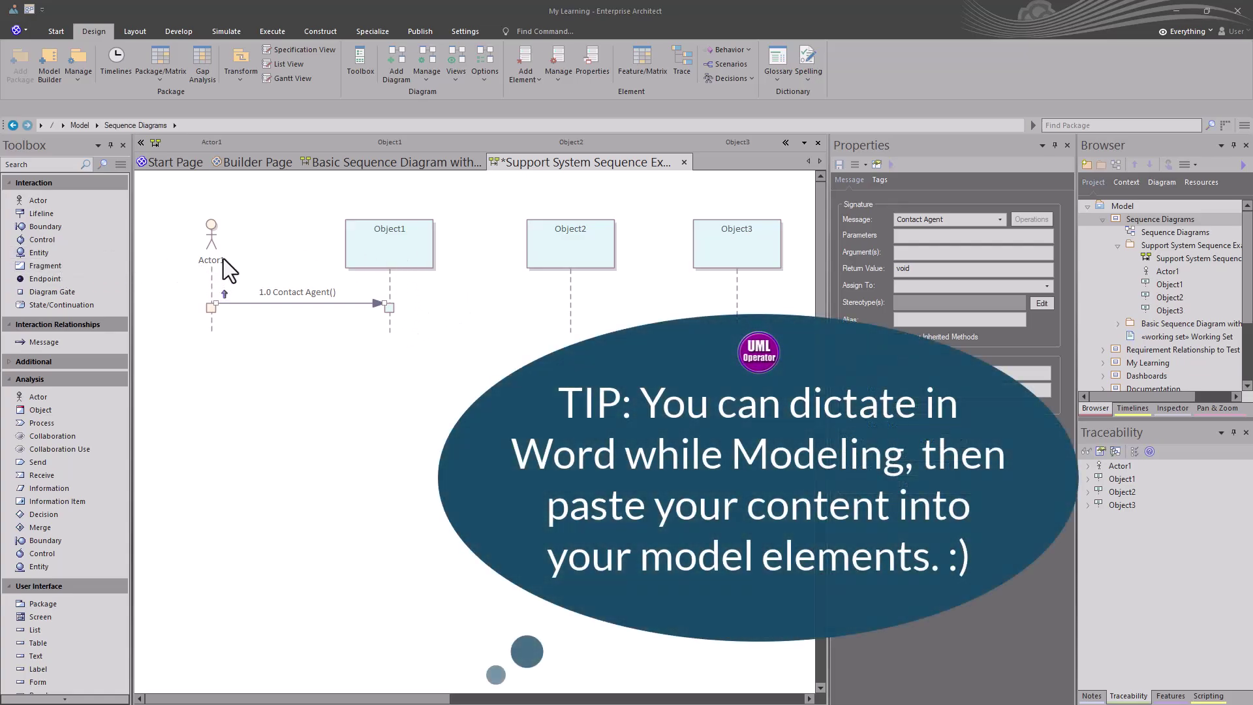
Add an unnamed self-message on Object1 and, below it, an unnamed message from Object1 to Object2
left_click(389, 318)
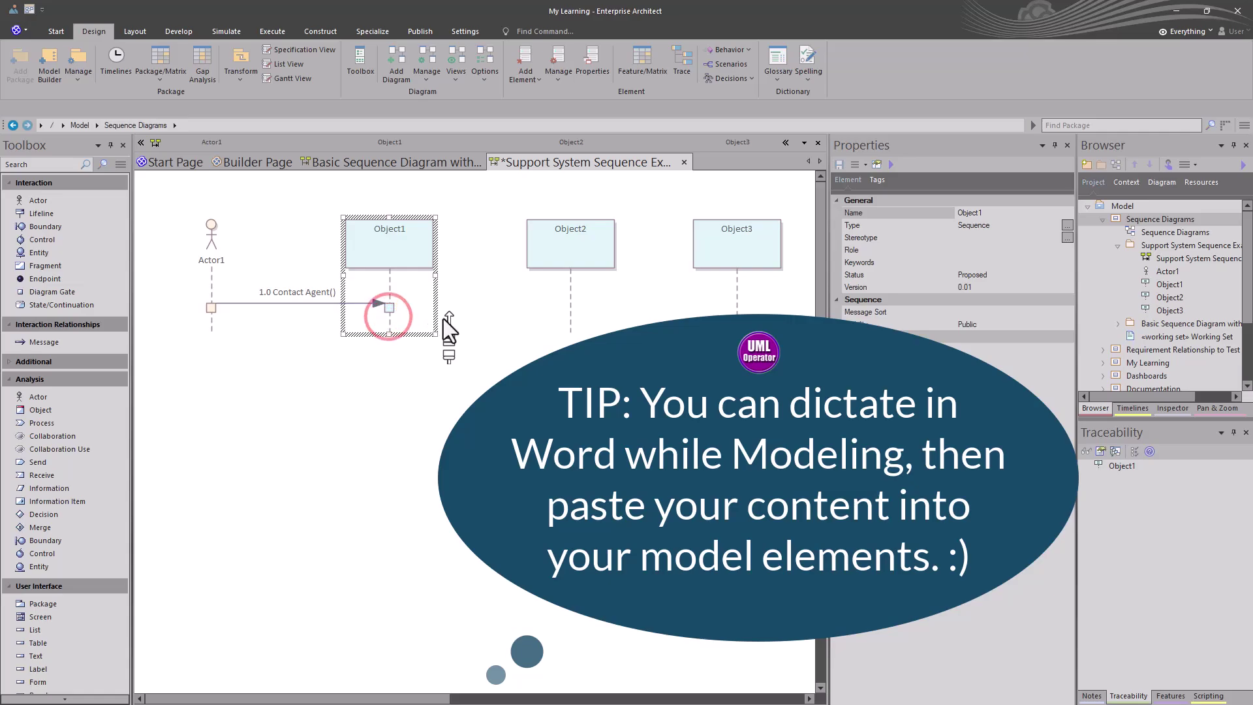
left_click_drag(410, 327, 411, 353)
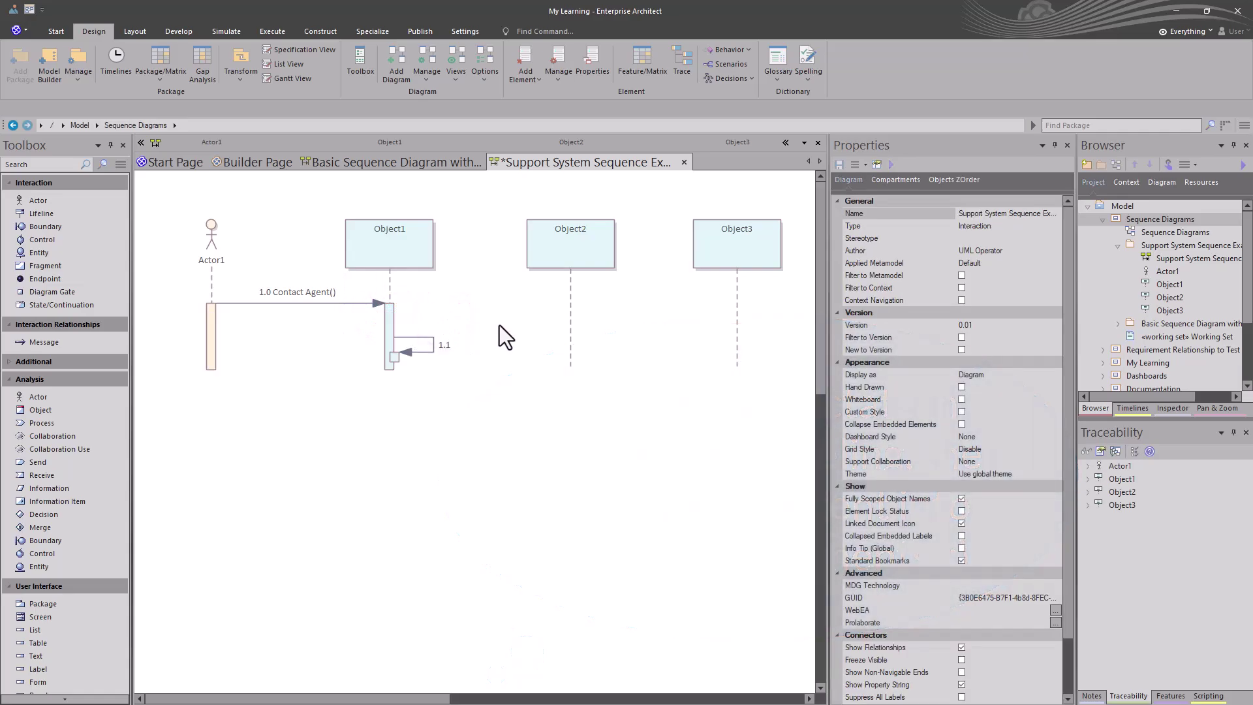
left_click(389, 372)
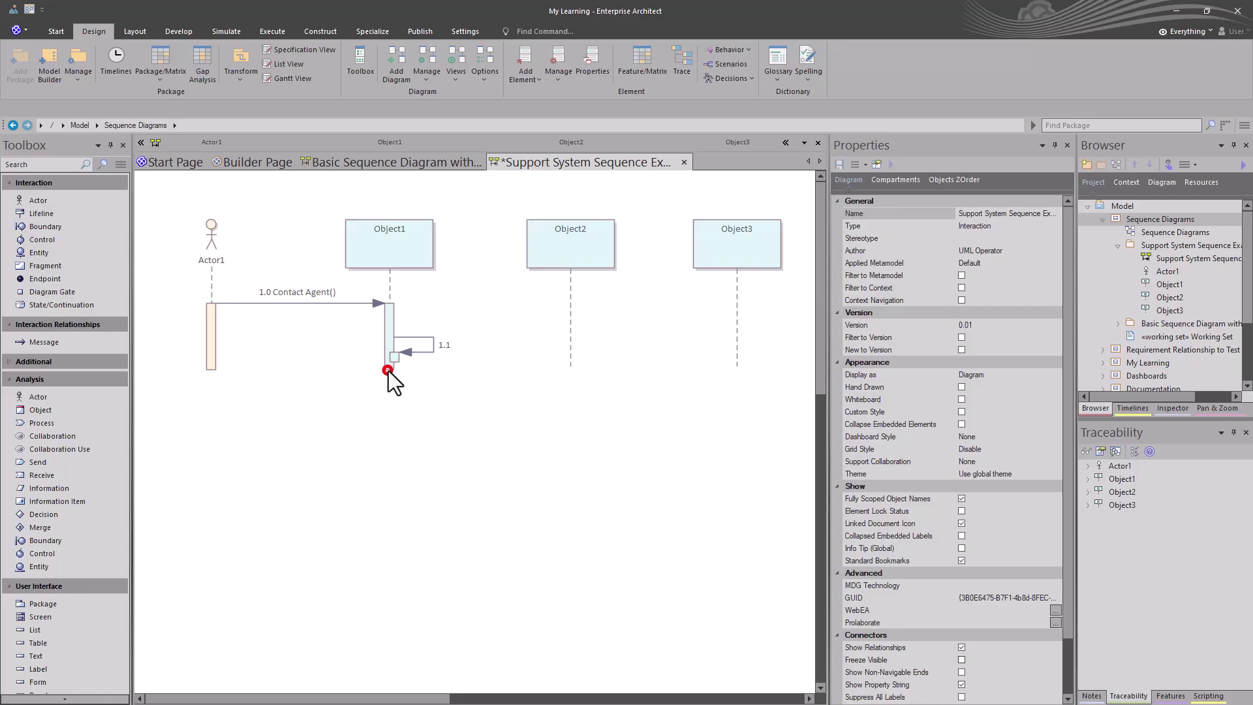
left_click(386, 261)
left_click_drag(521, 347, 565, 363)
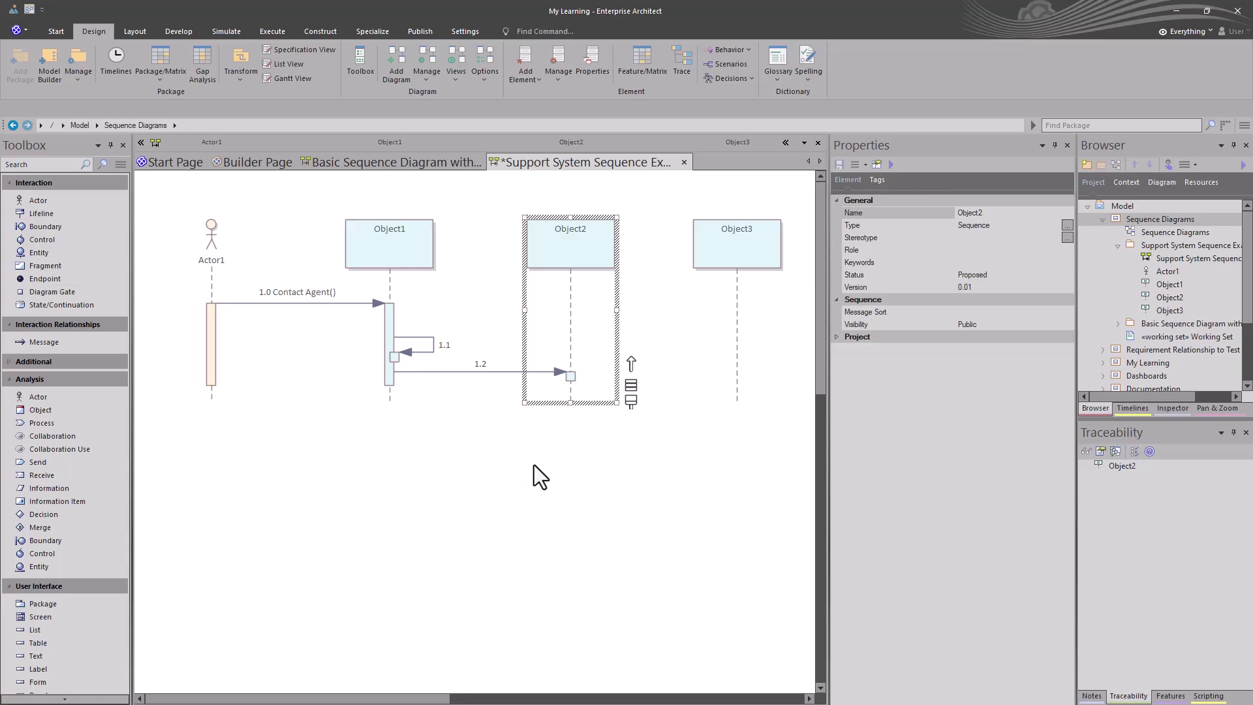
Draw successive unnamed messages from Object2 to Object3, from Object3 back to Object2, and from Object2 back to Object1
left_click(625, 364)
mouse_move(625, 364)
left_mouse_down()
mouse_move(718, 398)
mouse_move(794, 392)
mouse_move(664, 431)
mouse_move(571, 440)
left_mouse_up()
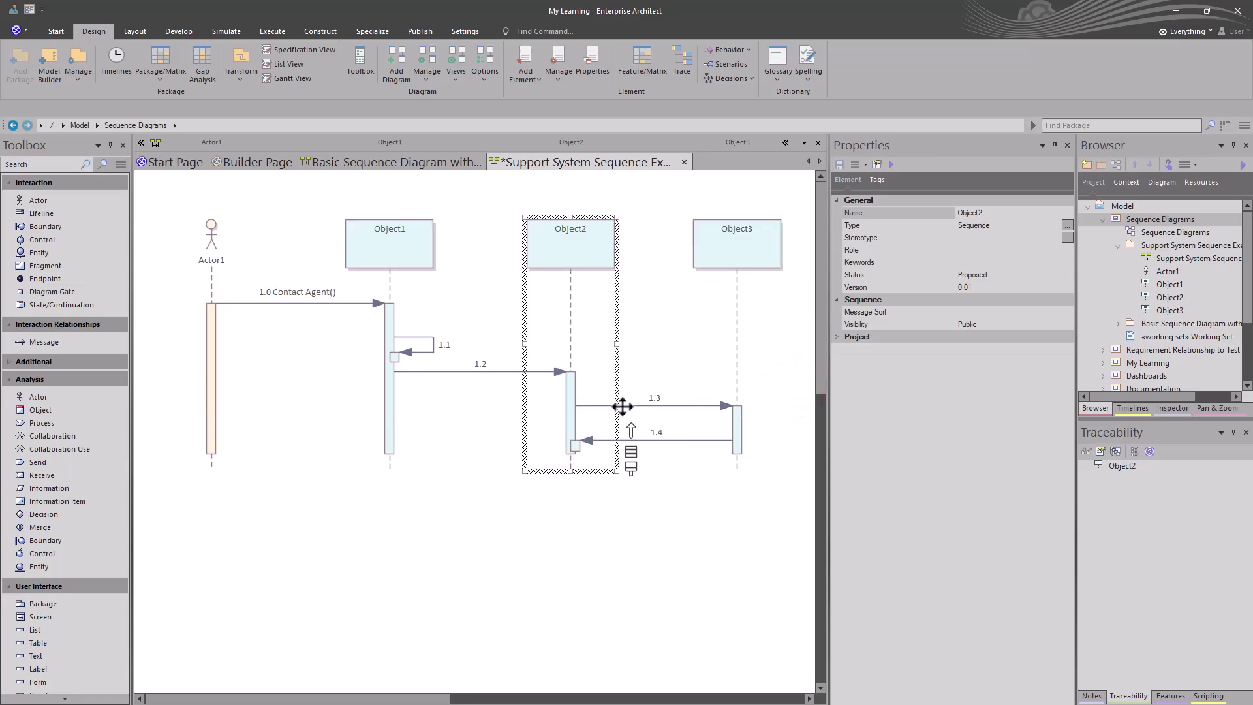
left_click(672, 405)
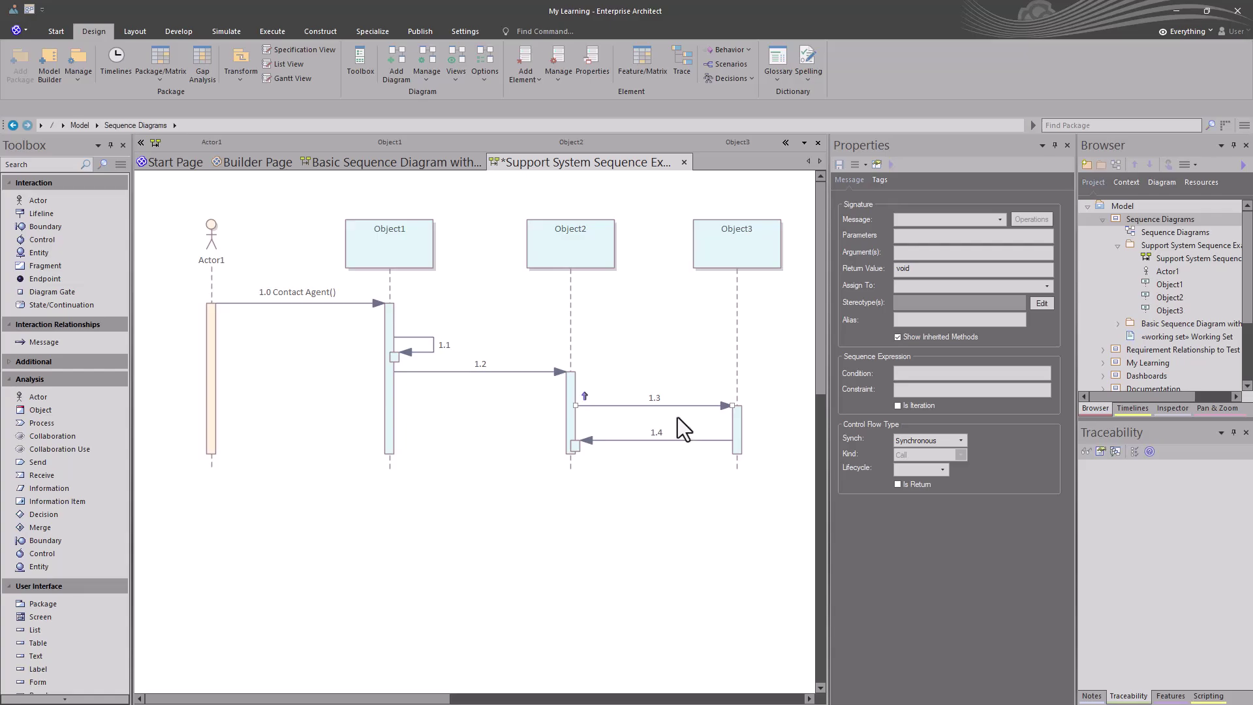
left_click(679, 440)
left_click(571, 451)
left_click_drag(630, 456, 386, 468)
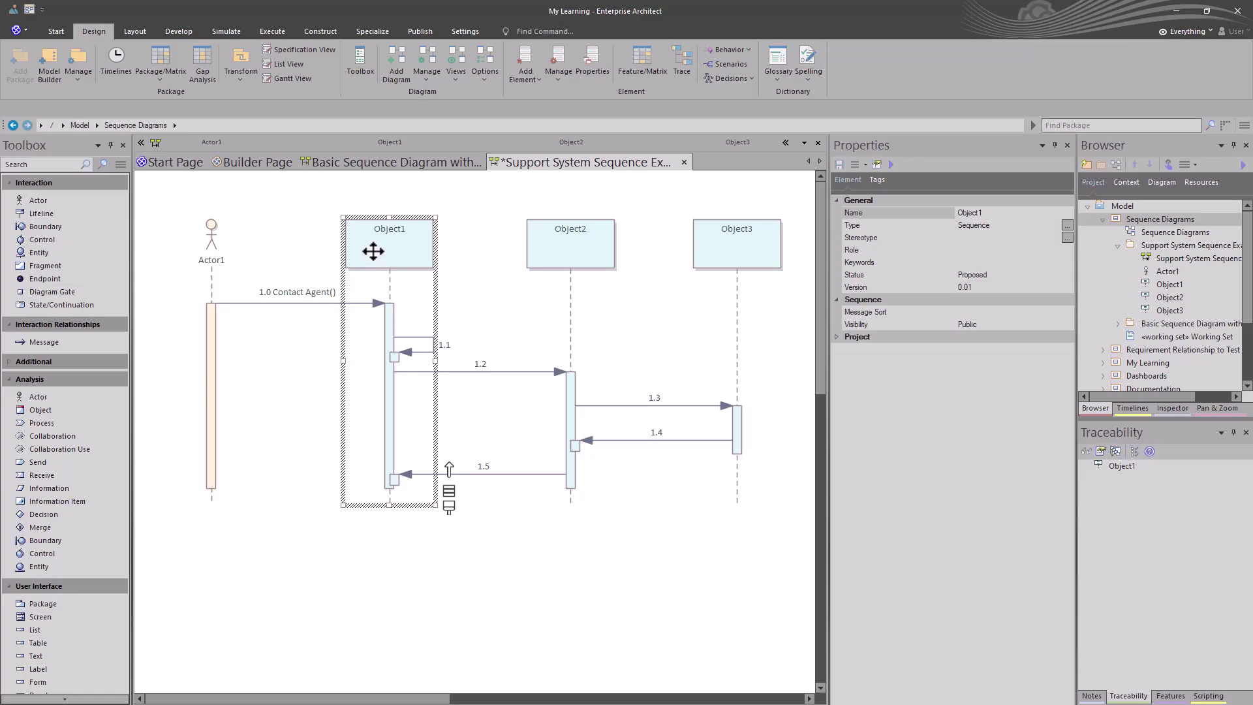
Draw an unnamed message from Object1 back to Actor1, below the existing messages
left_click(959, 212)
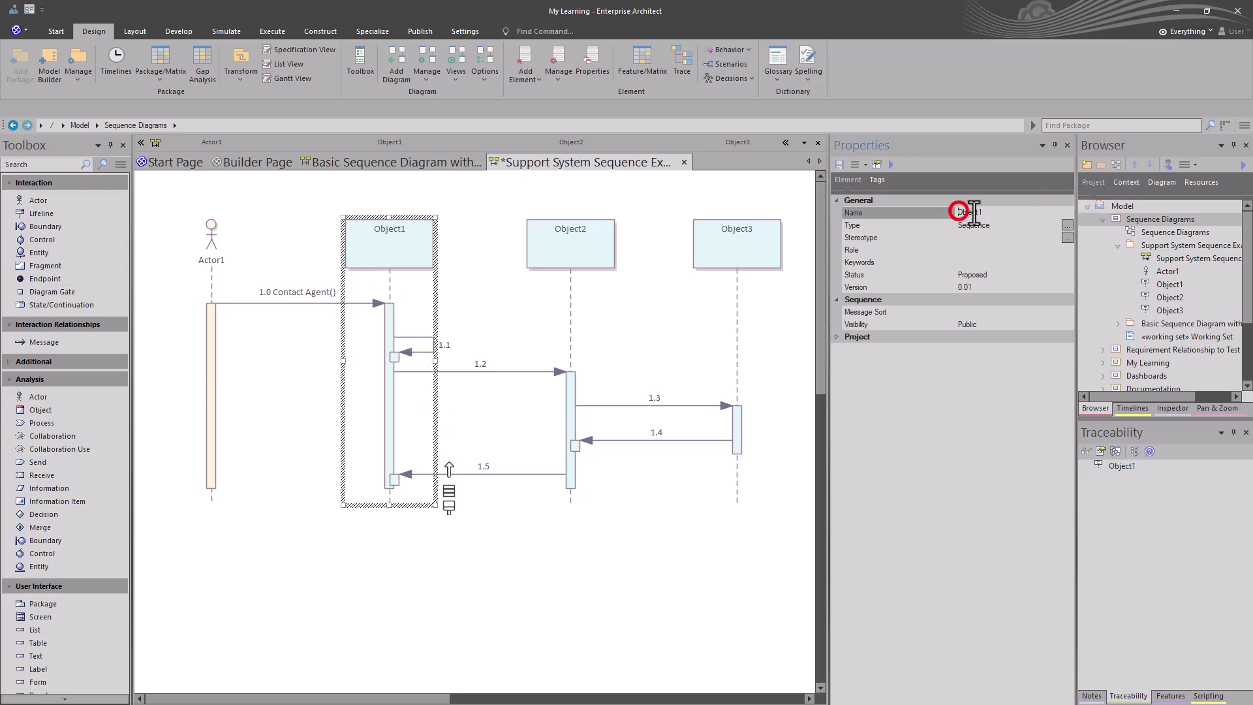
double_click(973, 211)
left_click_drag(451, 474, 208, 509)
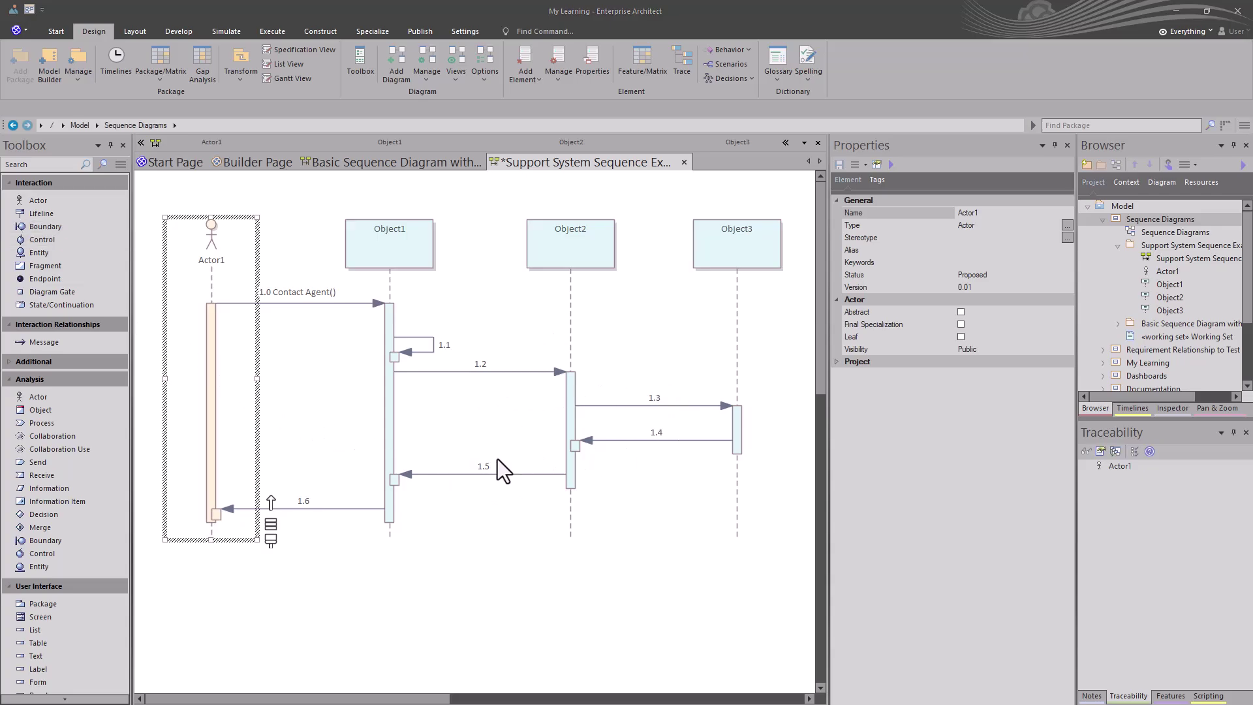
left_click(478, 472)
left_click(326, 508)
left_click(450, 372)
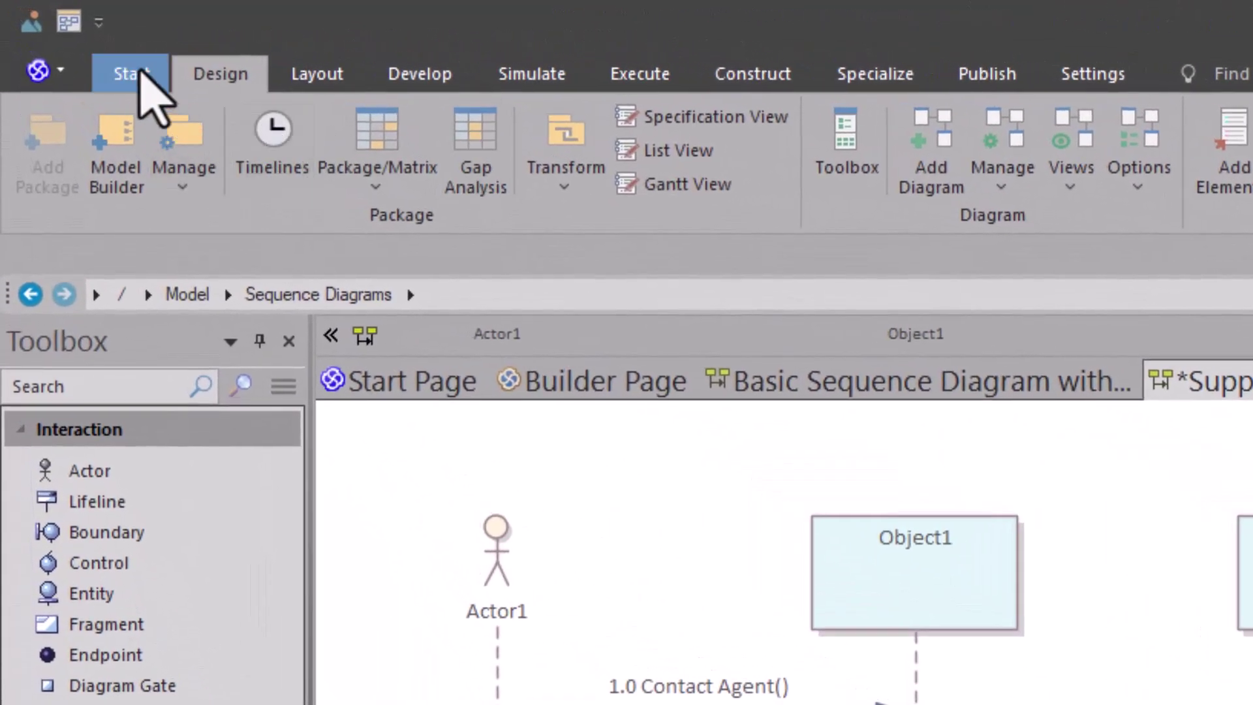
Turn Show Sequence Numbering off and back on in the Sequence preferences, and close the preferences
left_click(99, 55)
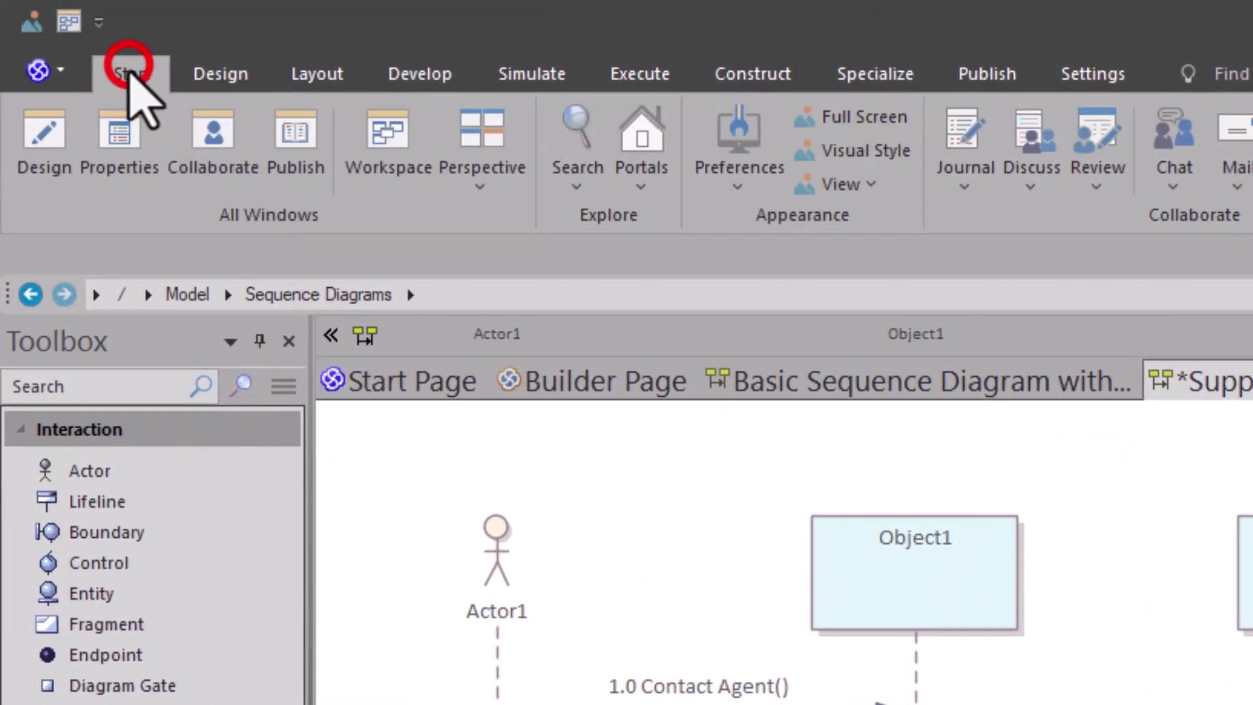
left_click(756, 142)
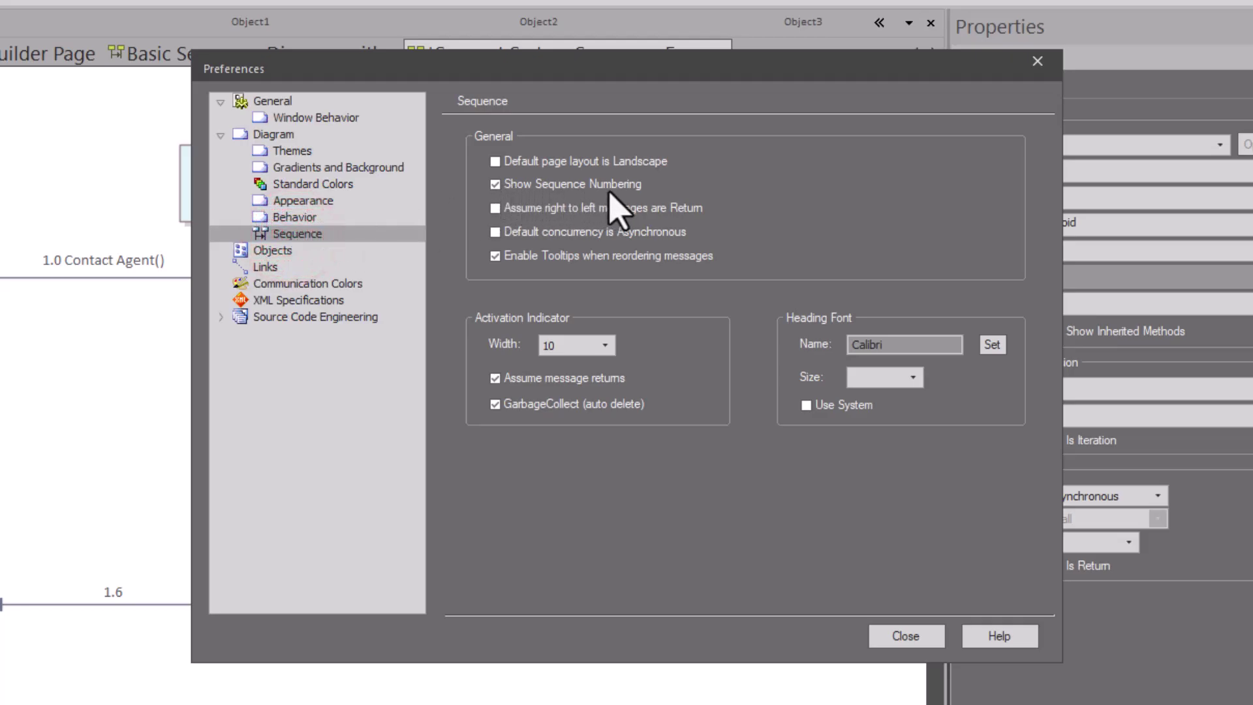
left_click(530, 180)
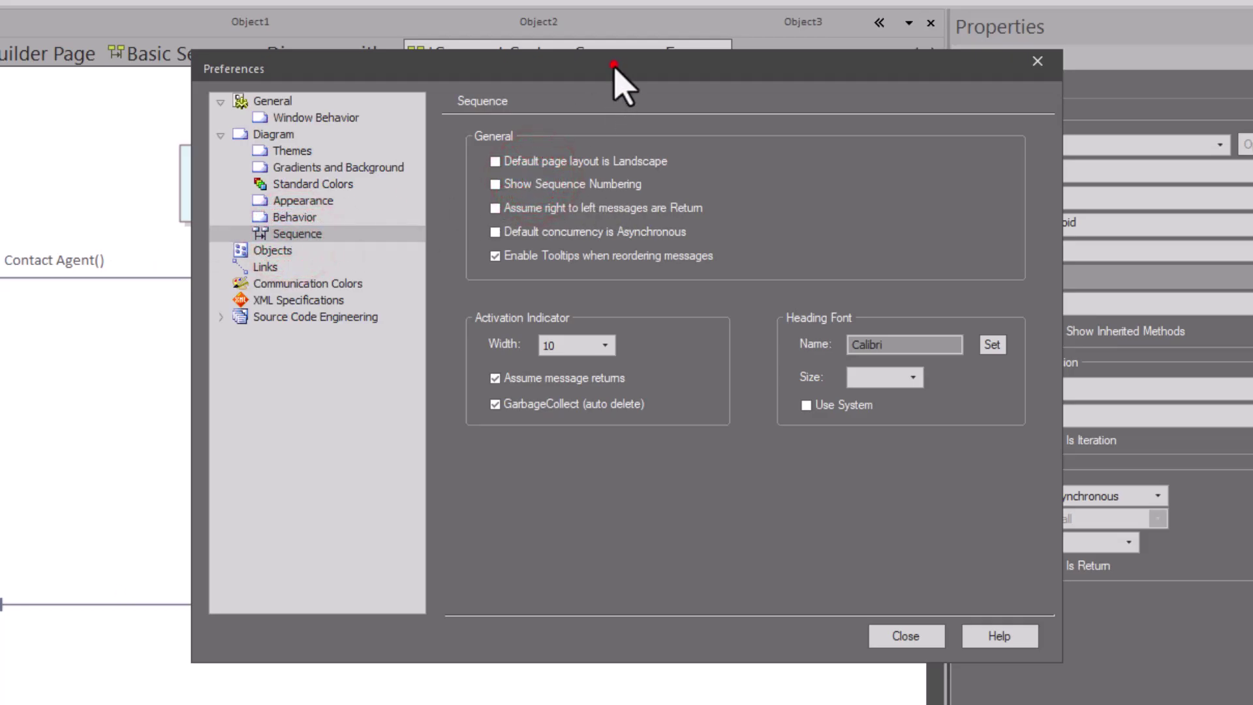
left_click_drag(614, 69, 948, 2)
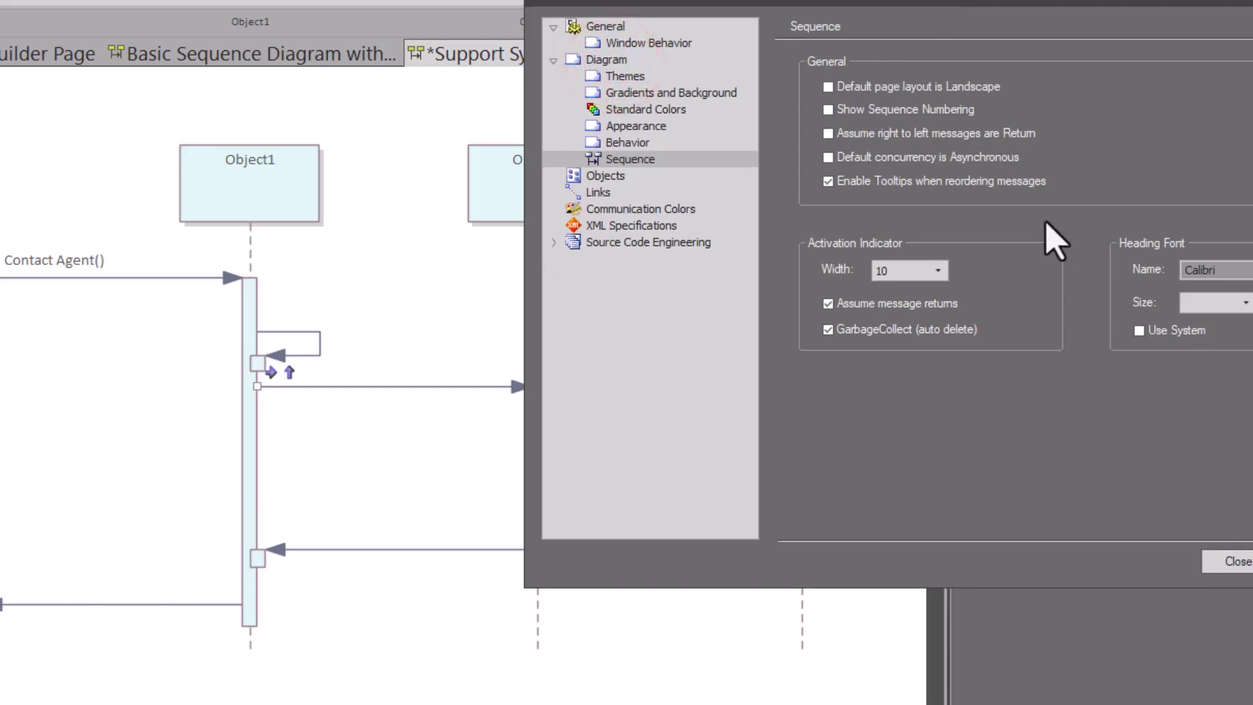
left_click(828, 110)
left_click(1185, 552)
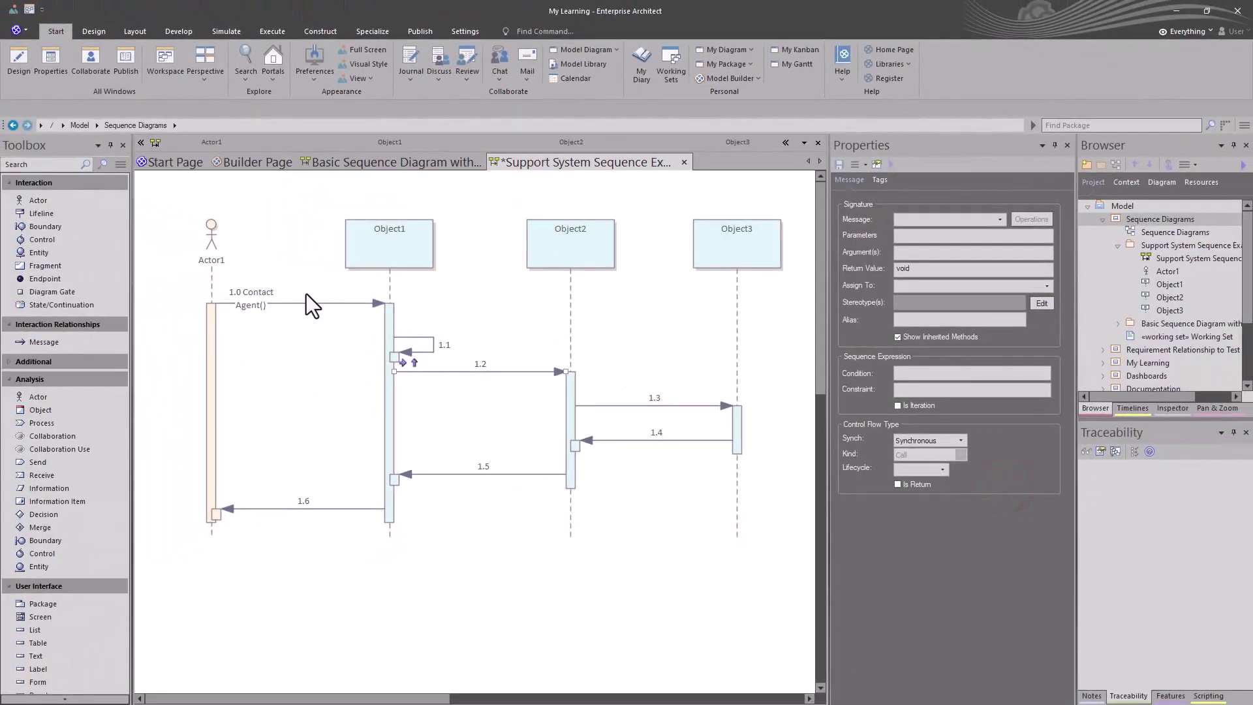
Reposition the Contact Agent label above its arrow on one line, and select the Object2 lifeline
left_click(269, 305)
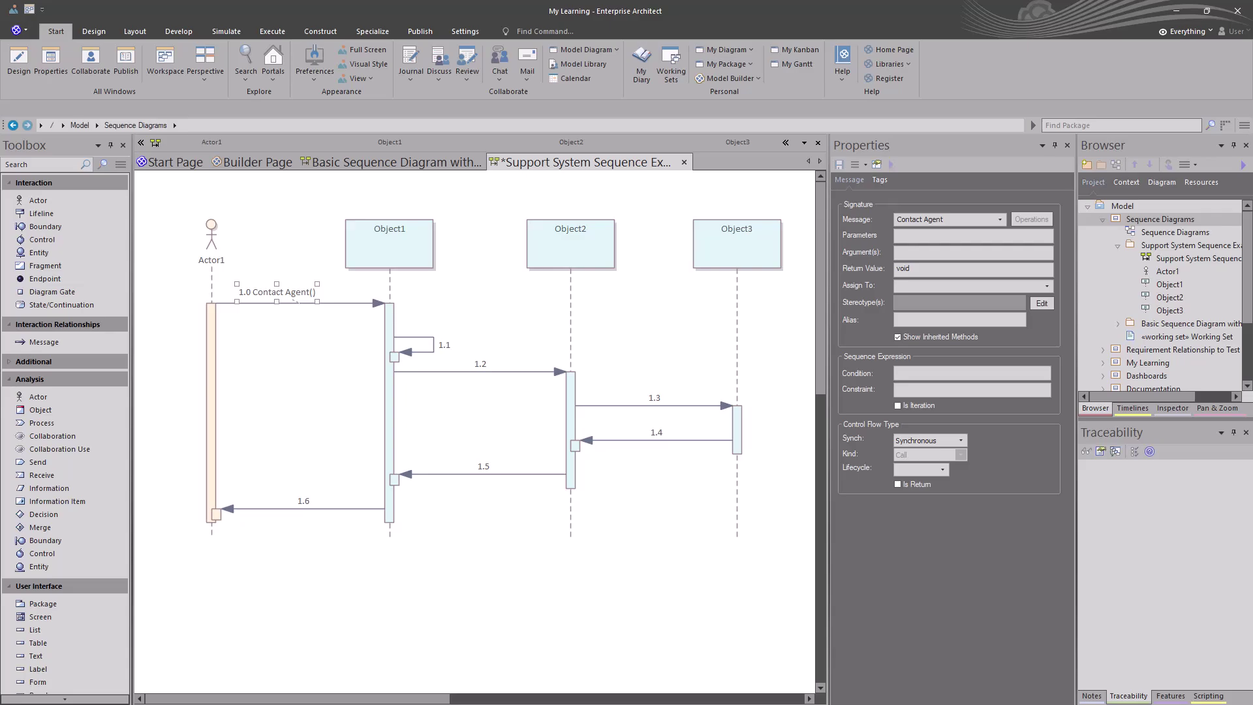
left_click(575, 251)
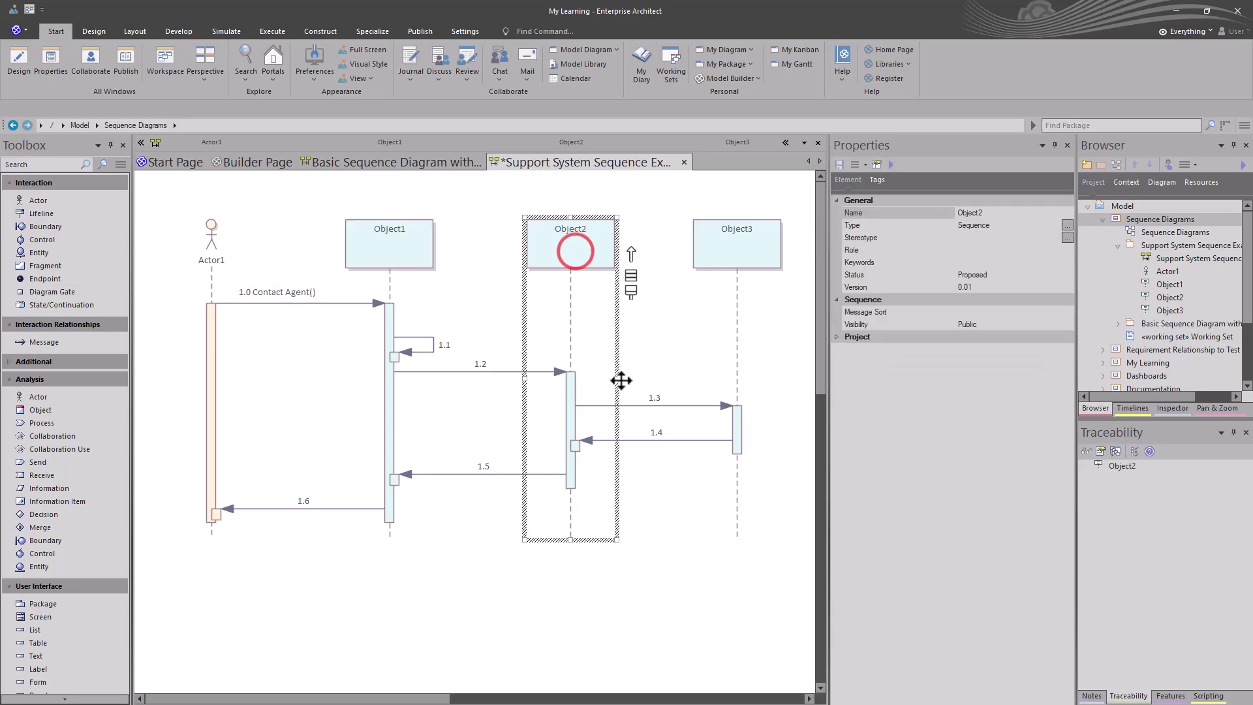
Set the message from Object2 to Object3 to Asynchronous and save its properties
left_click(671, 404)
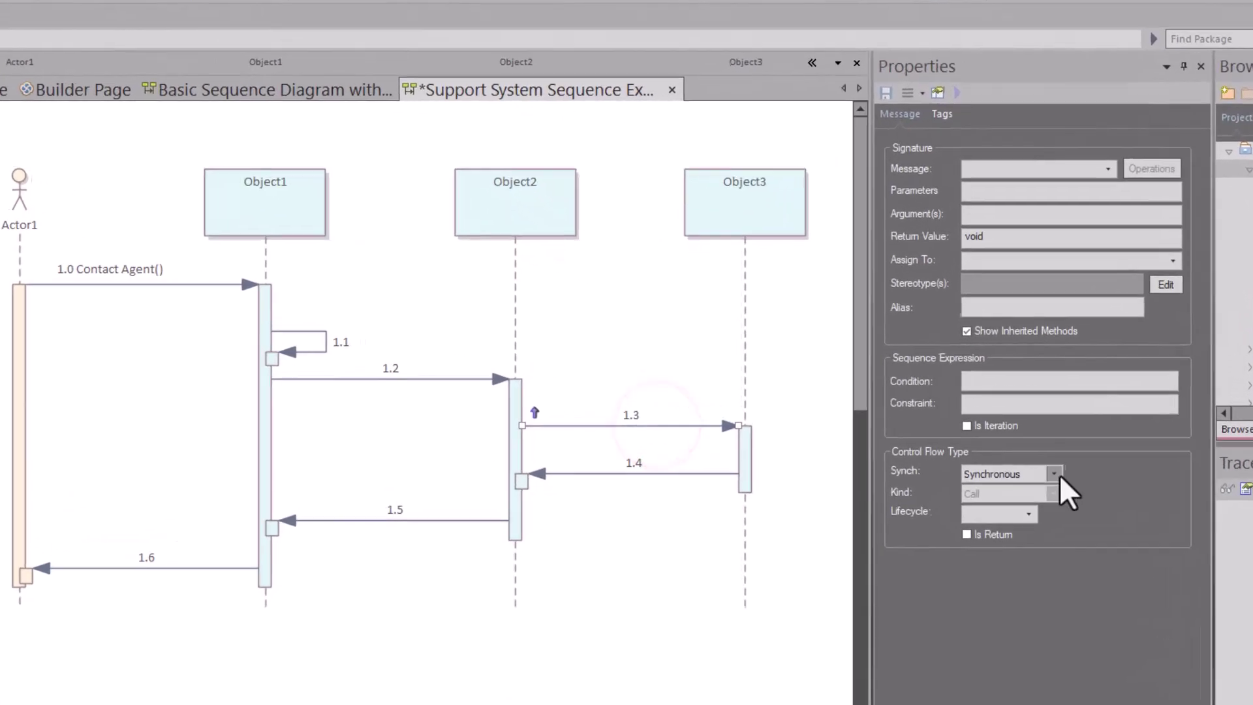
left_click(1053, 474)
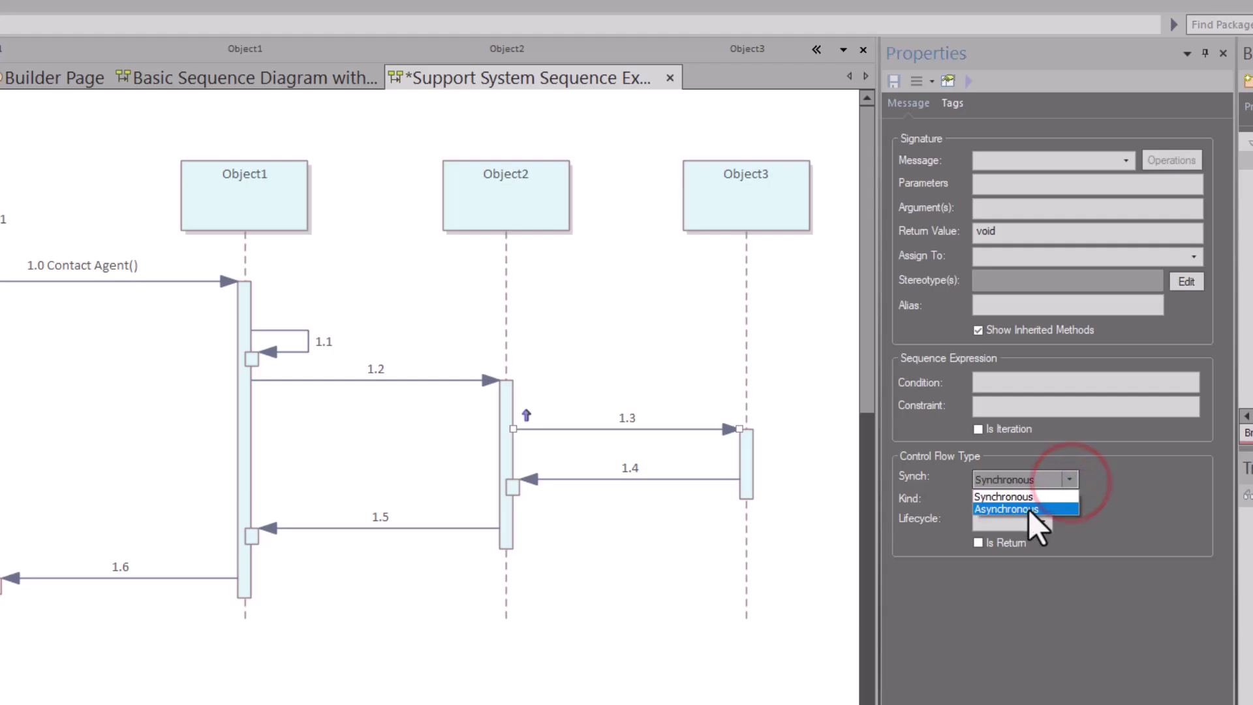
left_click(1029, 509)
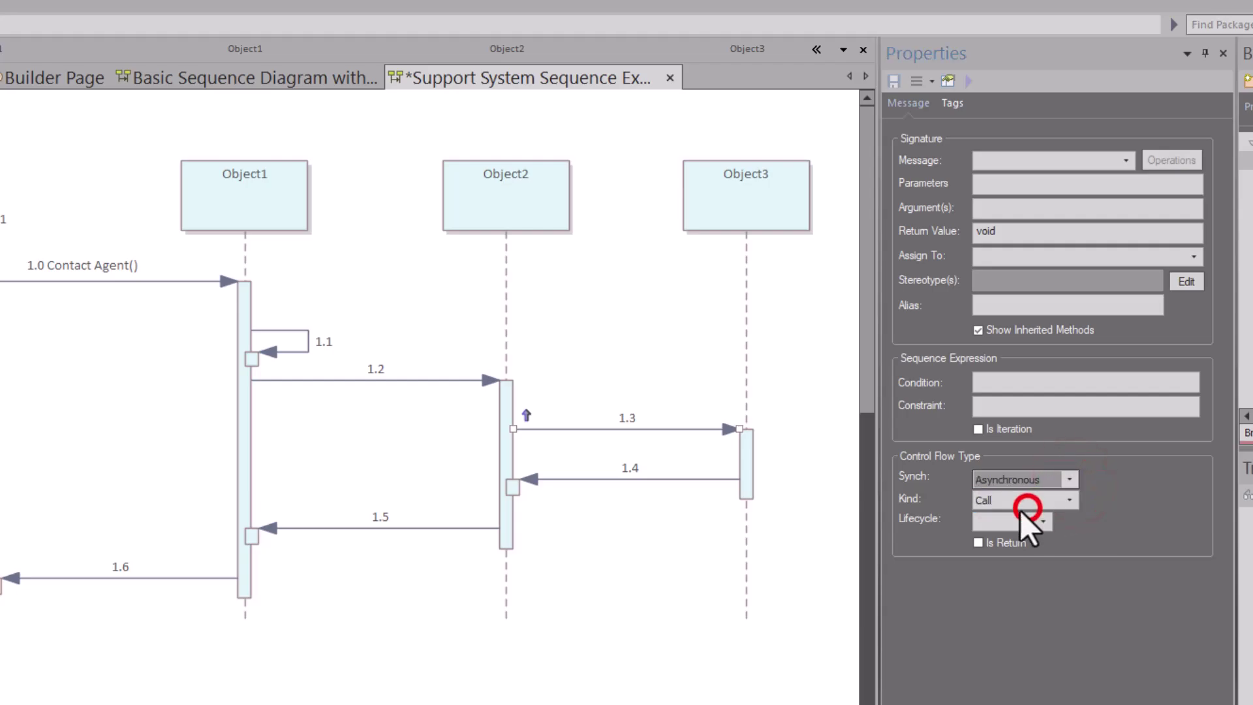
left_click(892, 80)
left_click(433, 682)
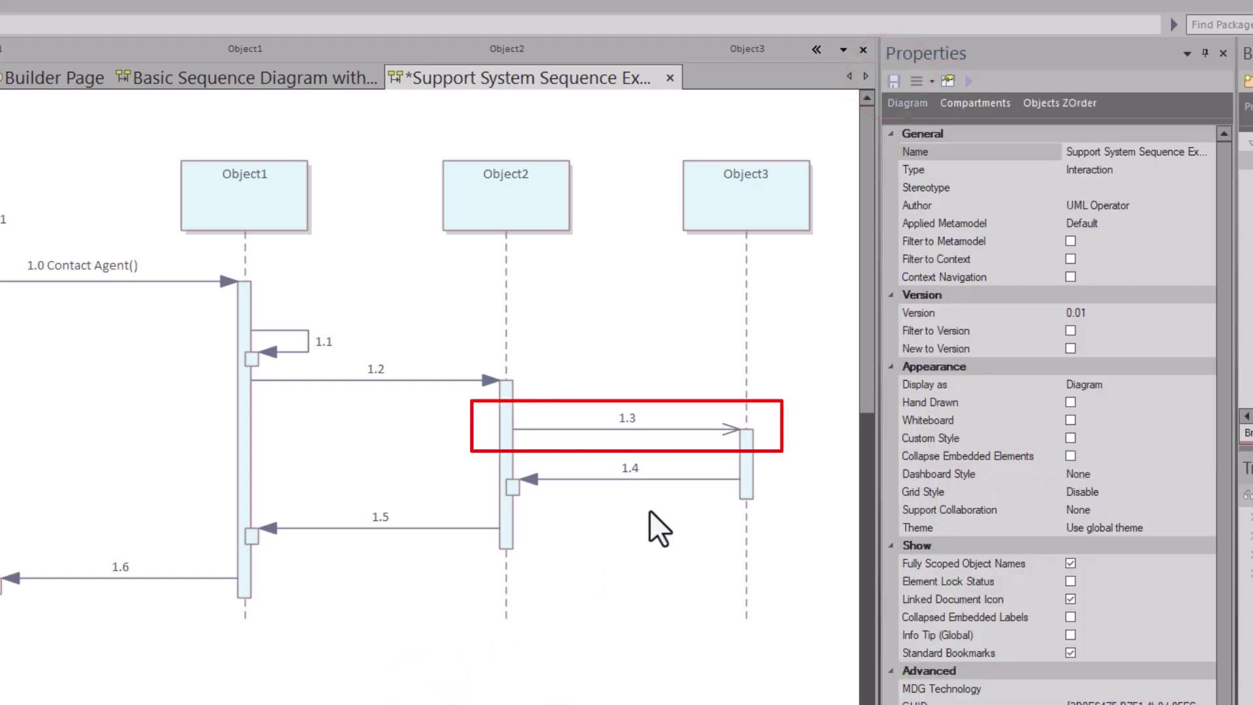
Mark the message from Object3 to Object2 as a return message and save its properties
left_click(686, 481)
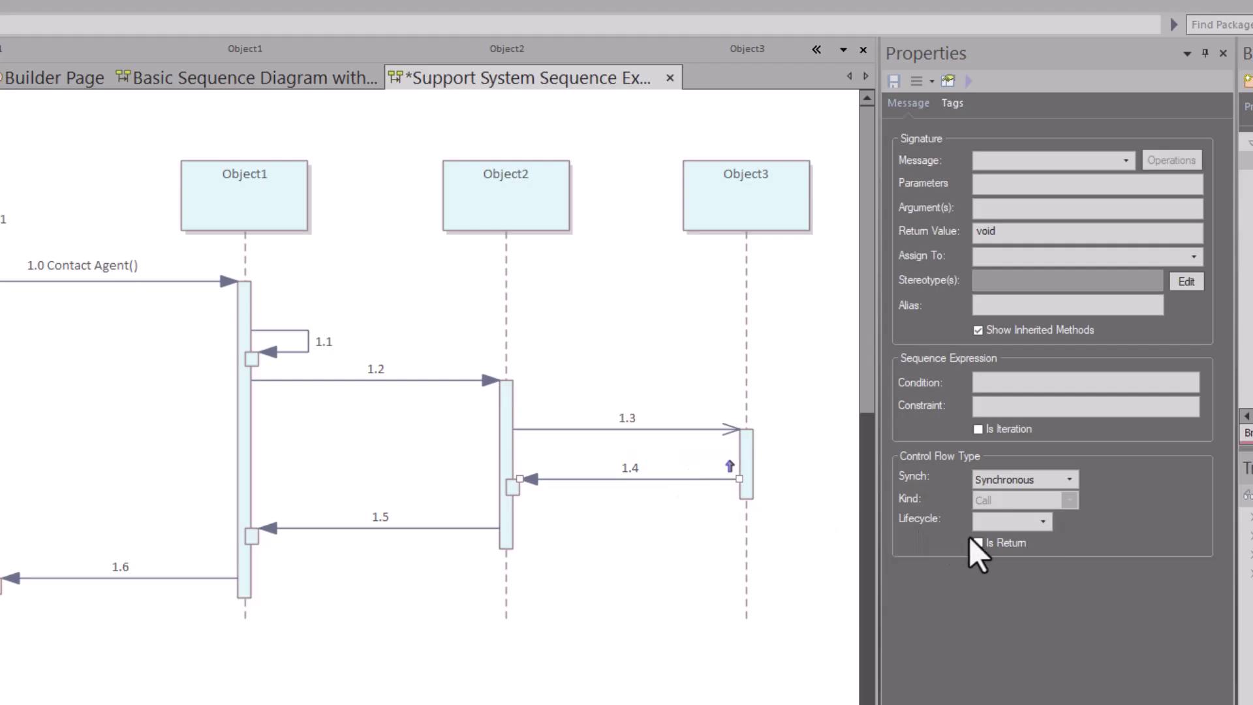
left_click(996, 541)
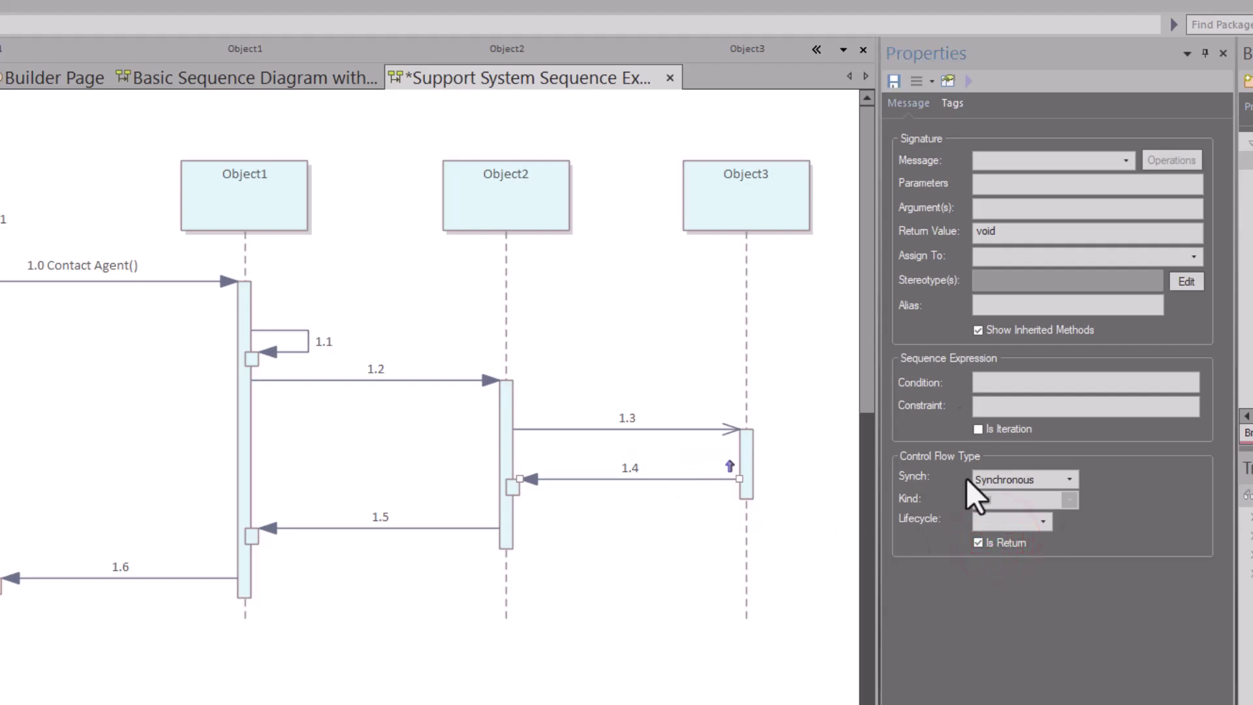
left_click(892, 80)
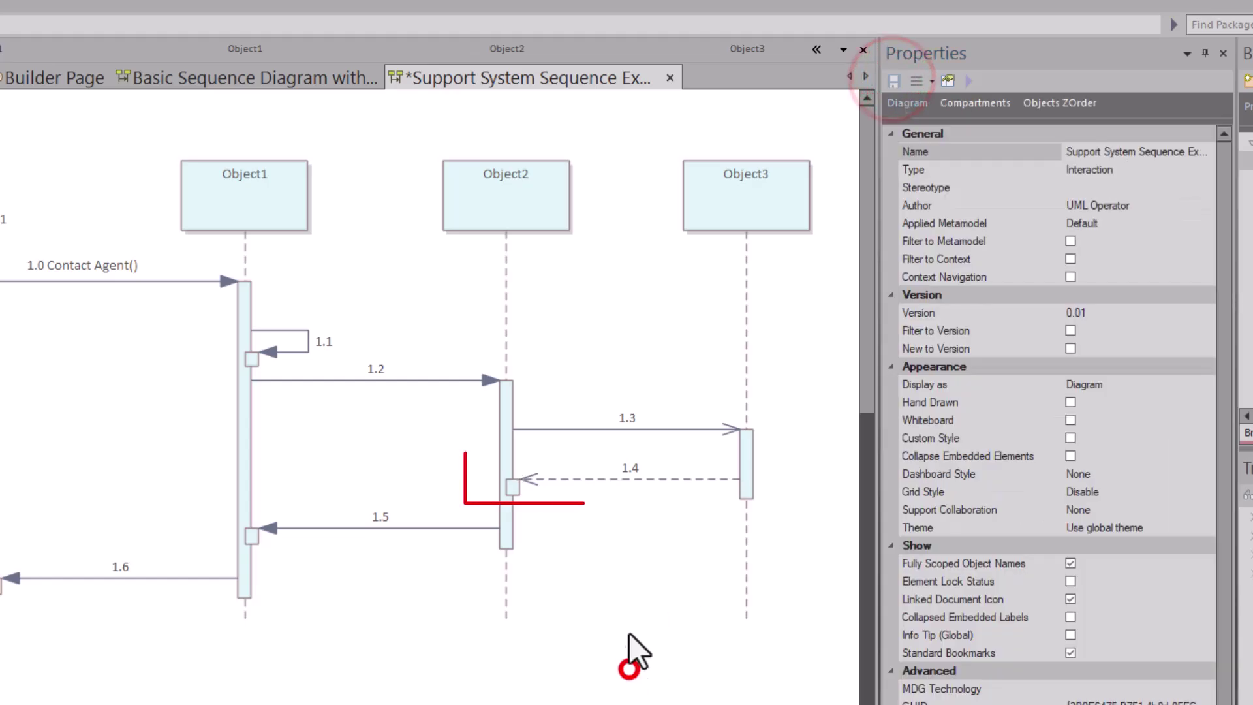
left_click(627, 663)
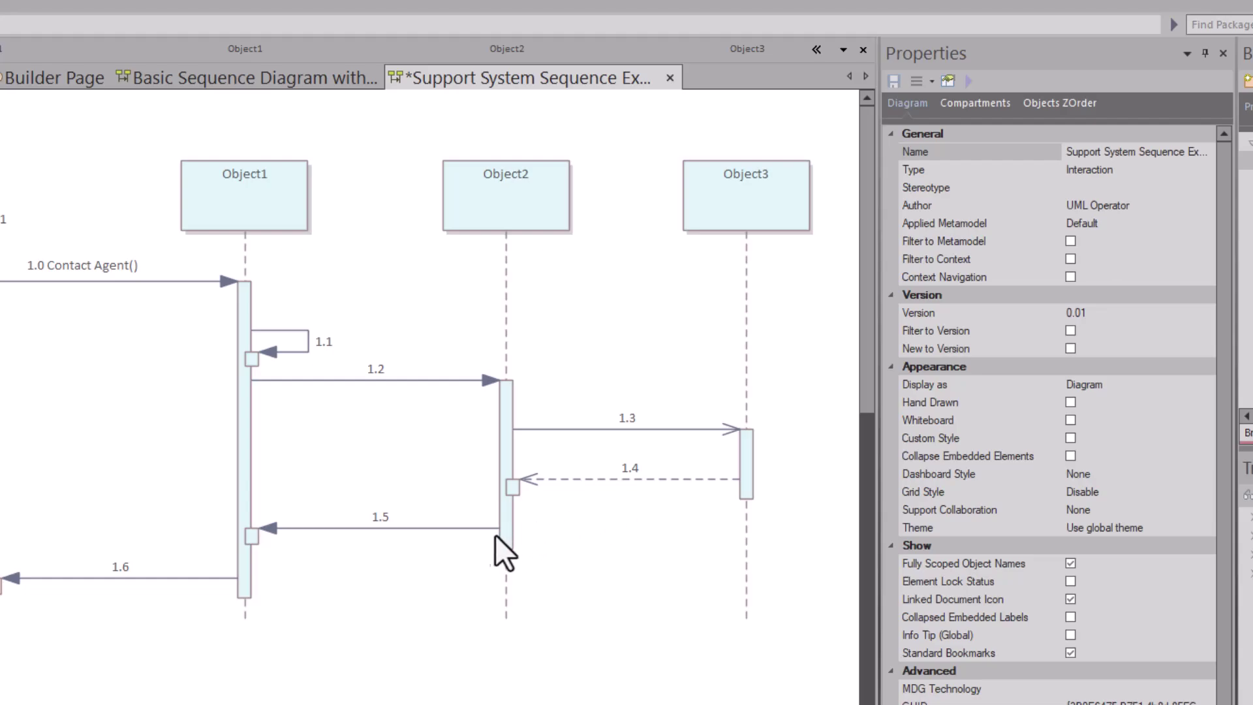
Mark the message from Object2 to Object1 as a return message and save its properties
left_click(405, 528)
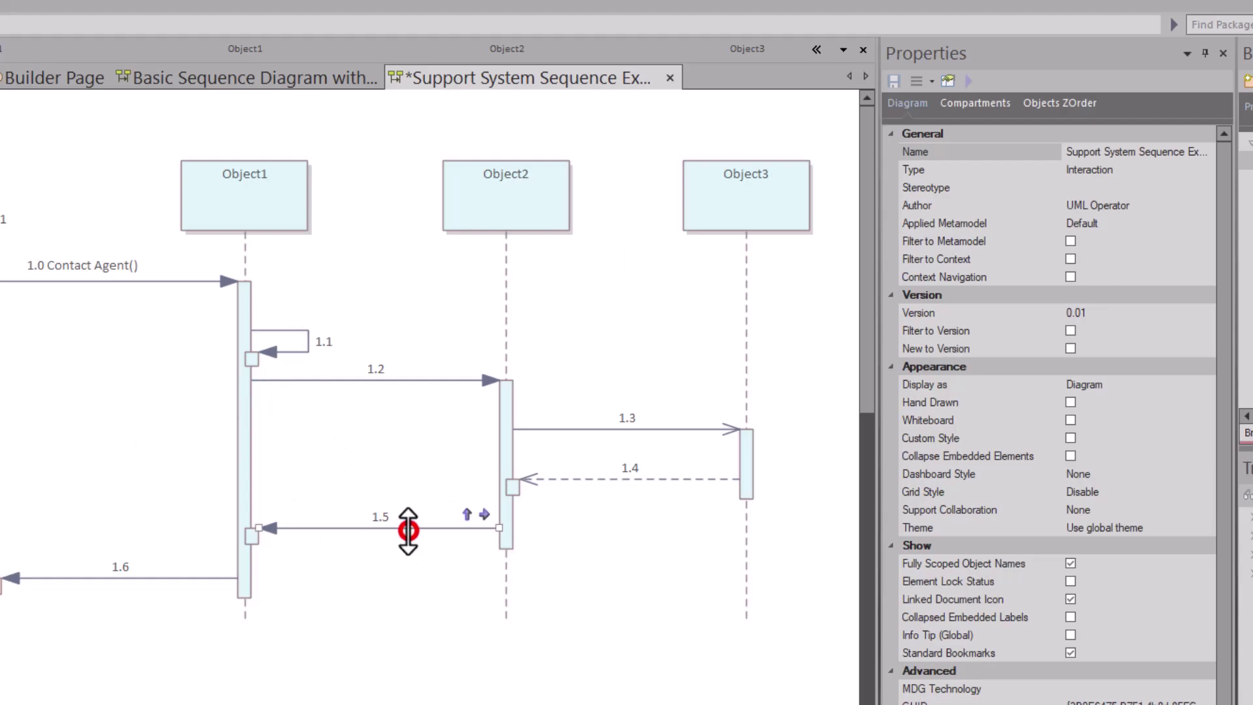
left_click(1012, 540)
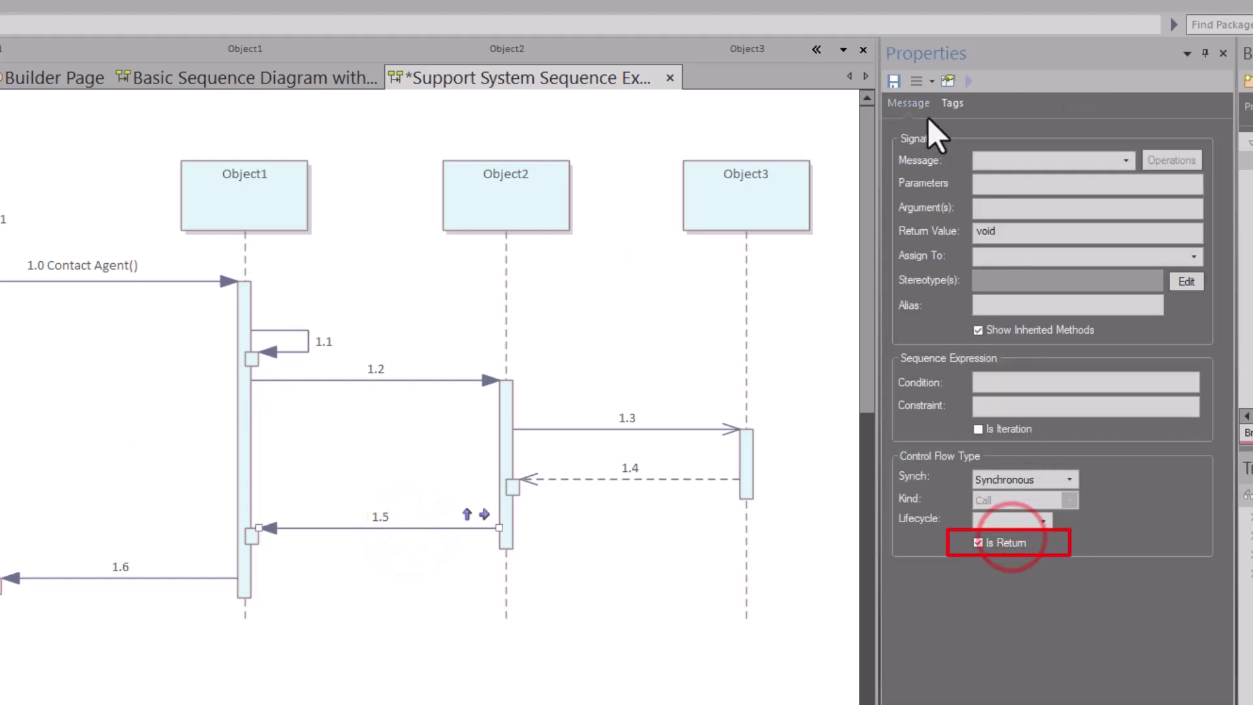
left_click(894, 81)
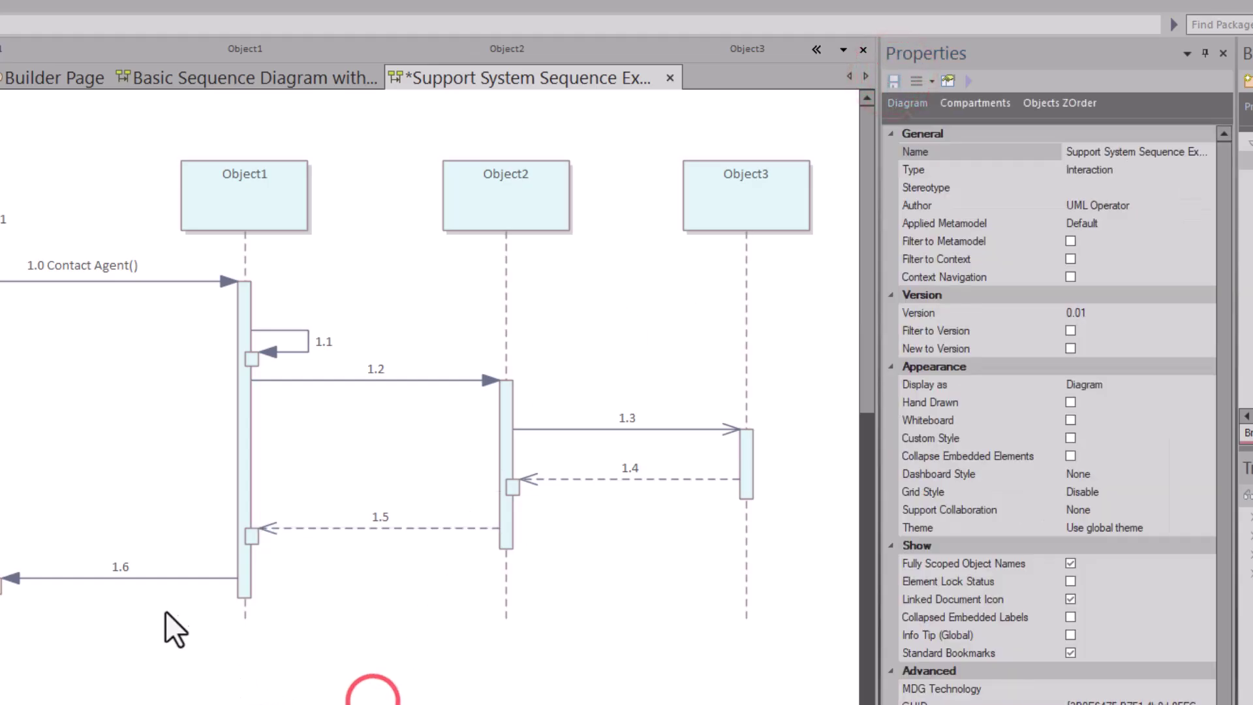
Check the properties of the message from Object1 to Actor1, and save the diagram
left_click(166, 574)
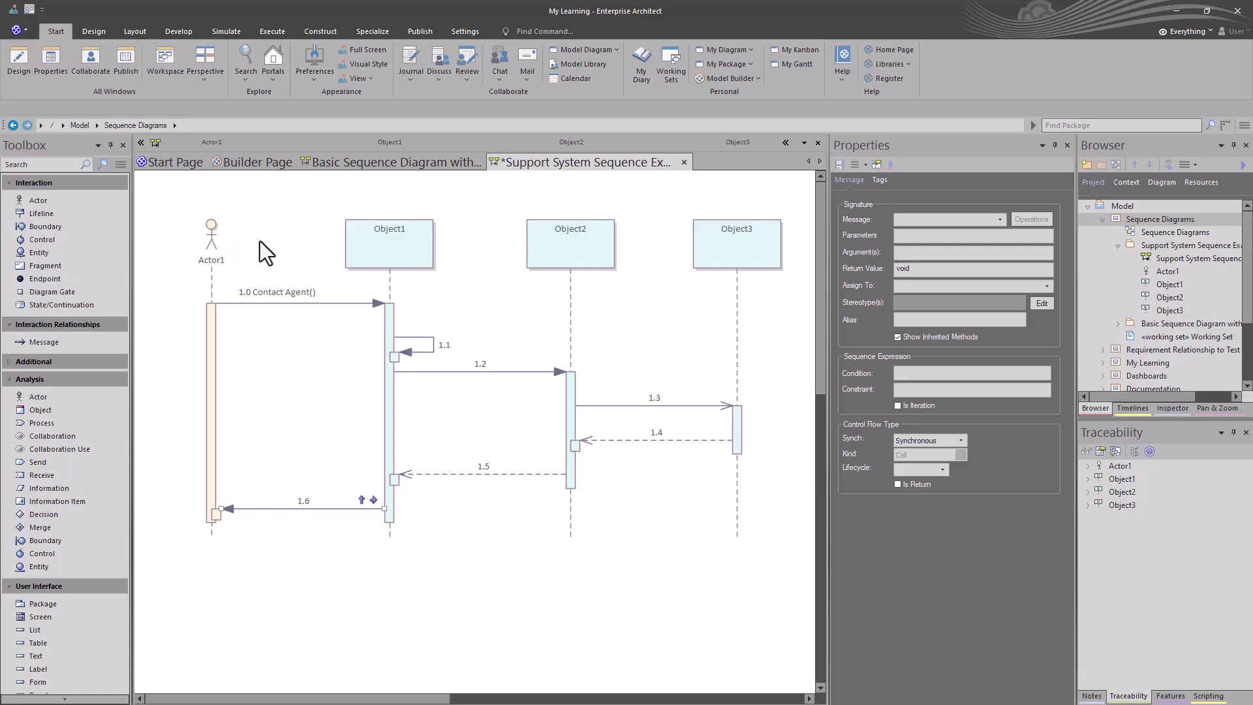
left_click(406, 608)
key("ctrl+s")
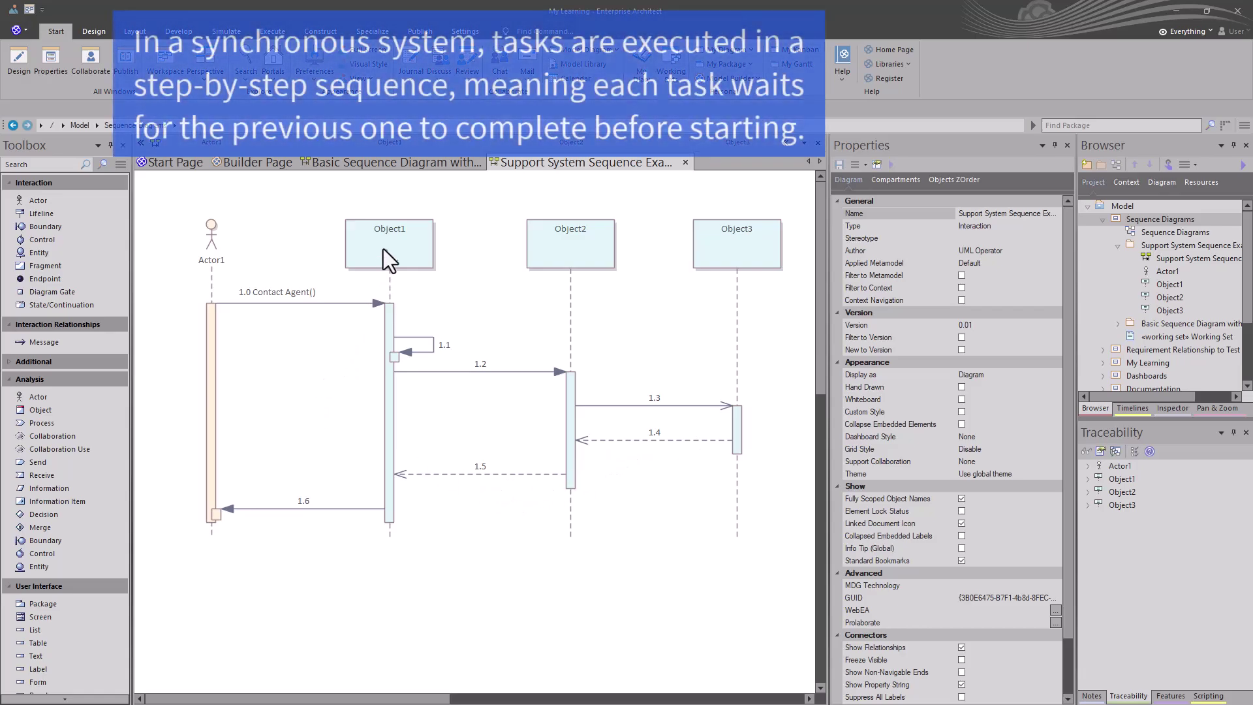
Set the Contact Agent message to Asynchronous, save its properties, and reload the diagram
left_click(383, 247)
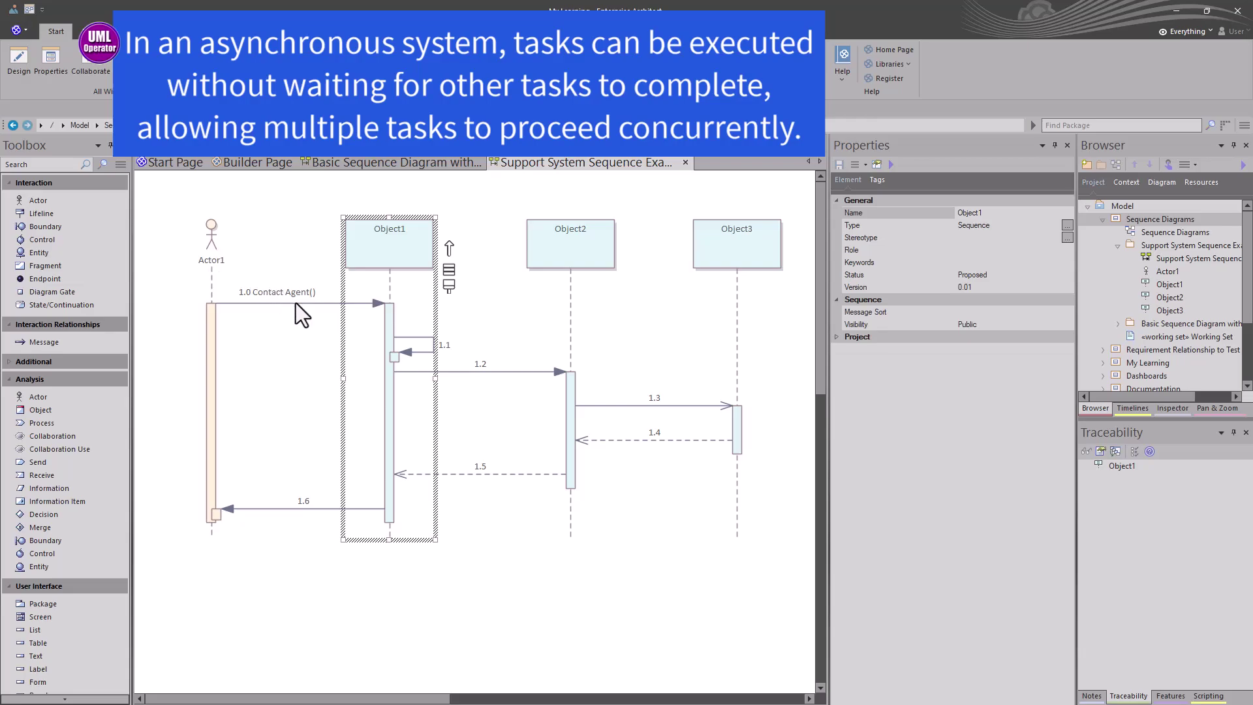
left_click(326, 304)
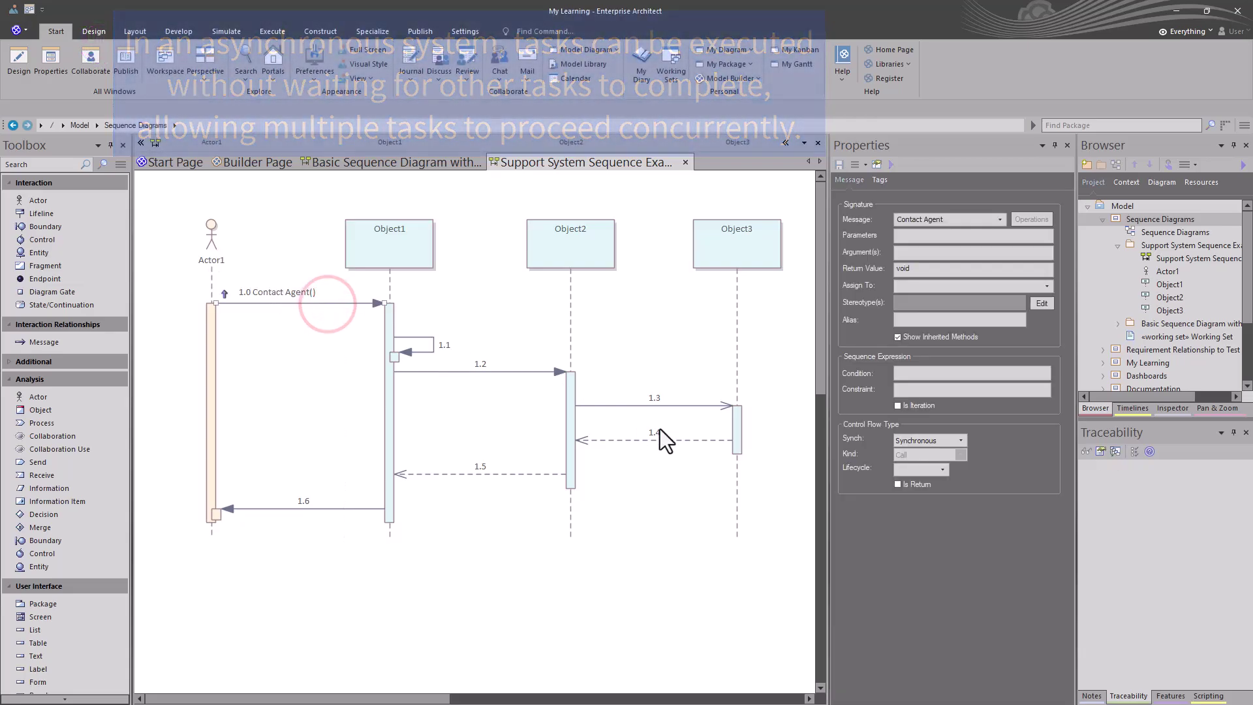
left_click(959, 441)
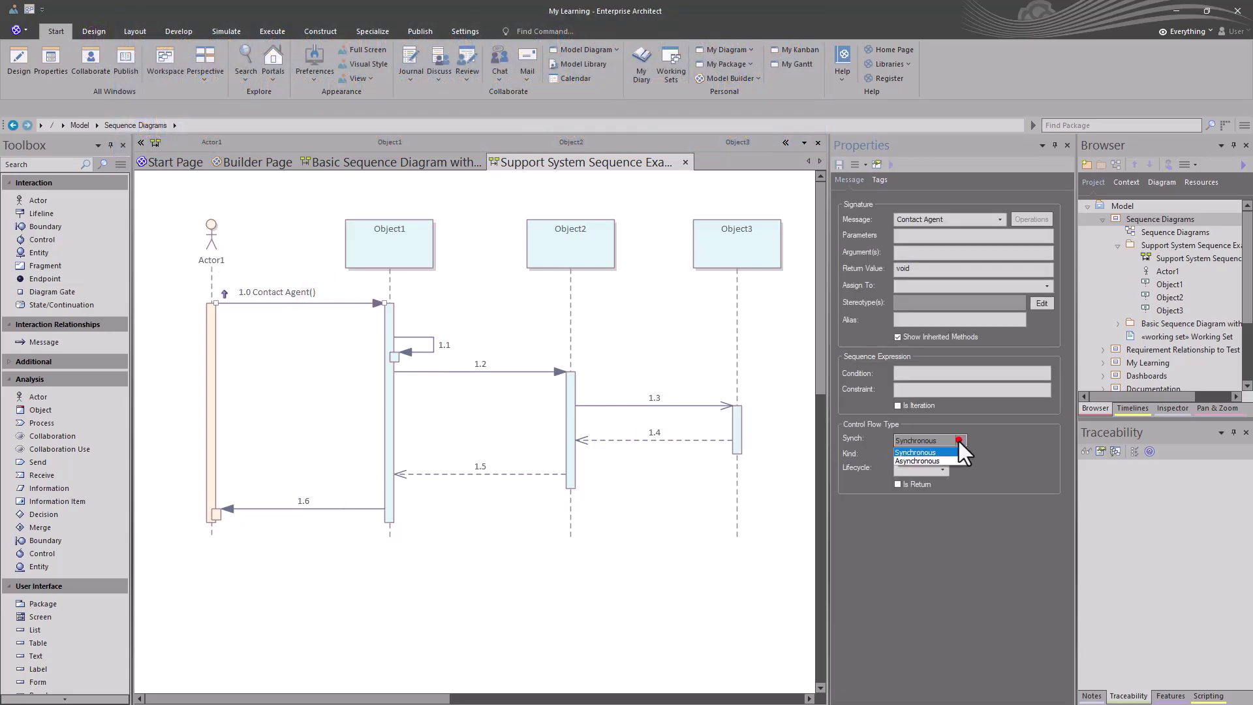
left_click(920, 459)
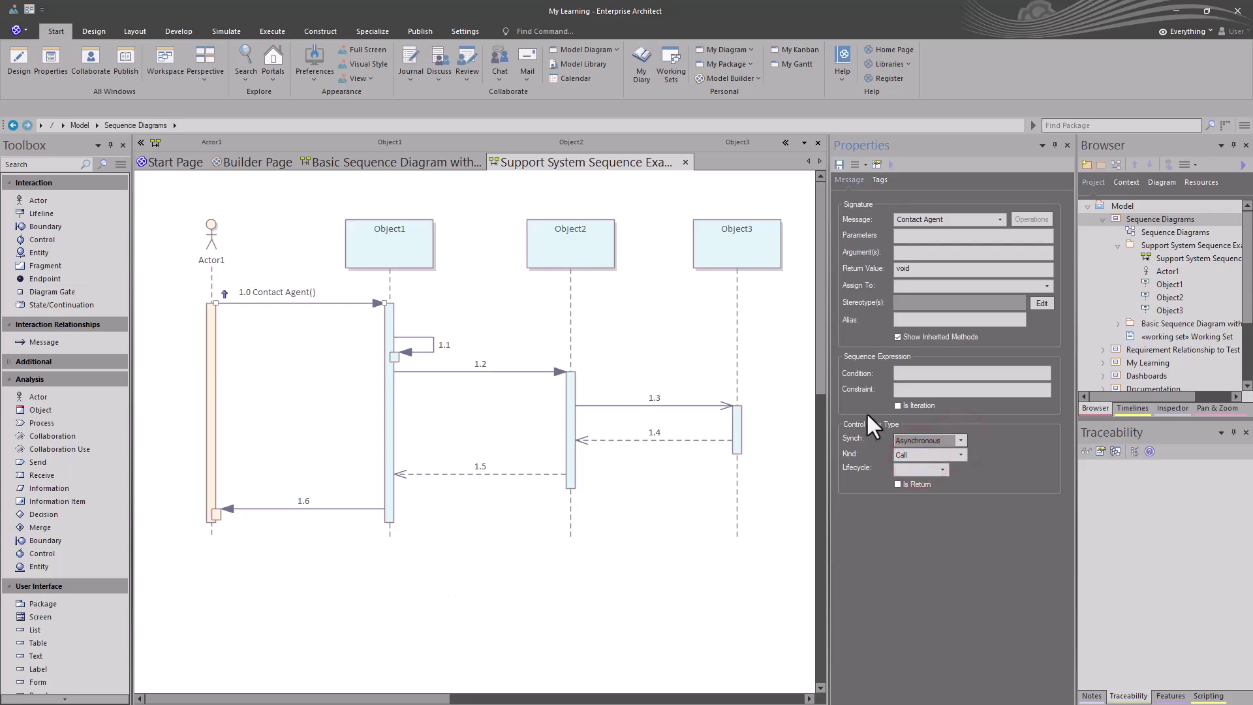
left_click(840, 164)
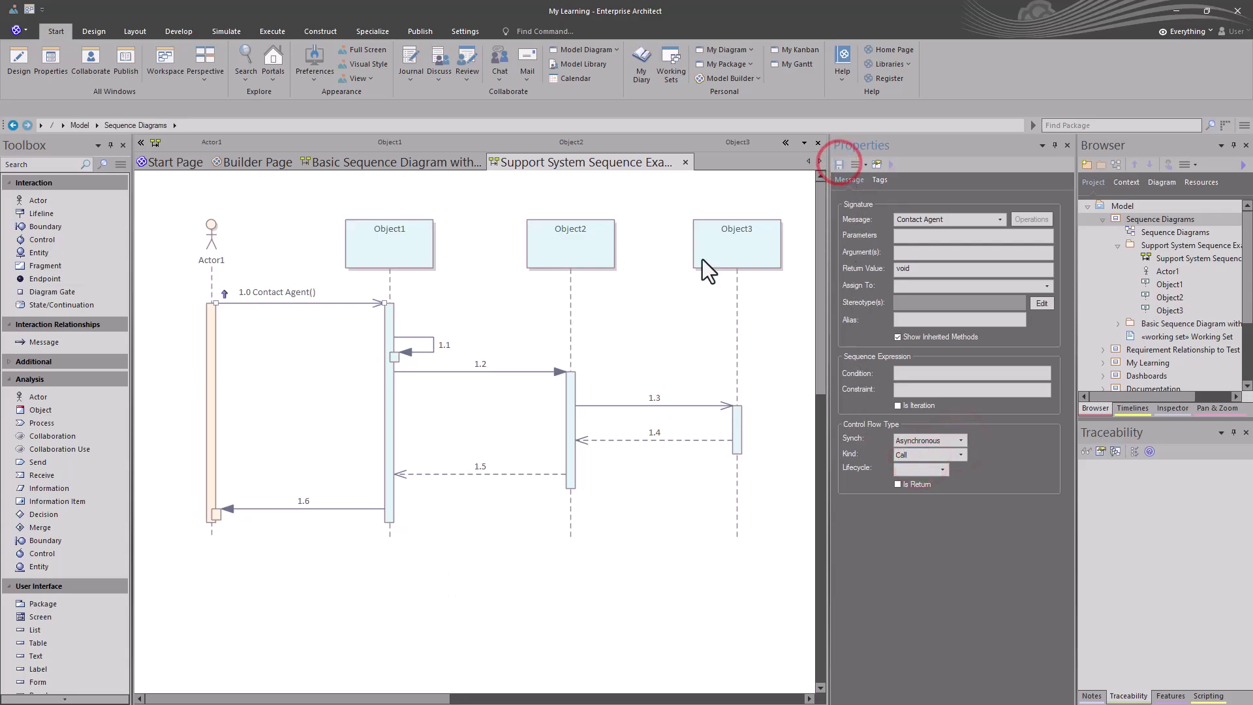
left_click(224, 606)
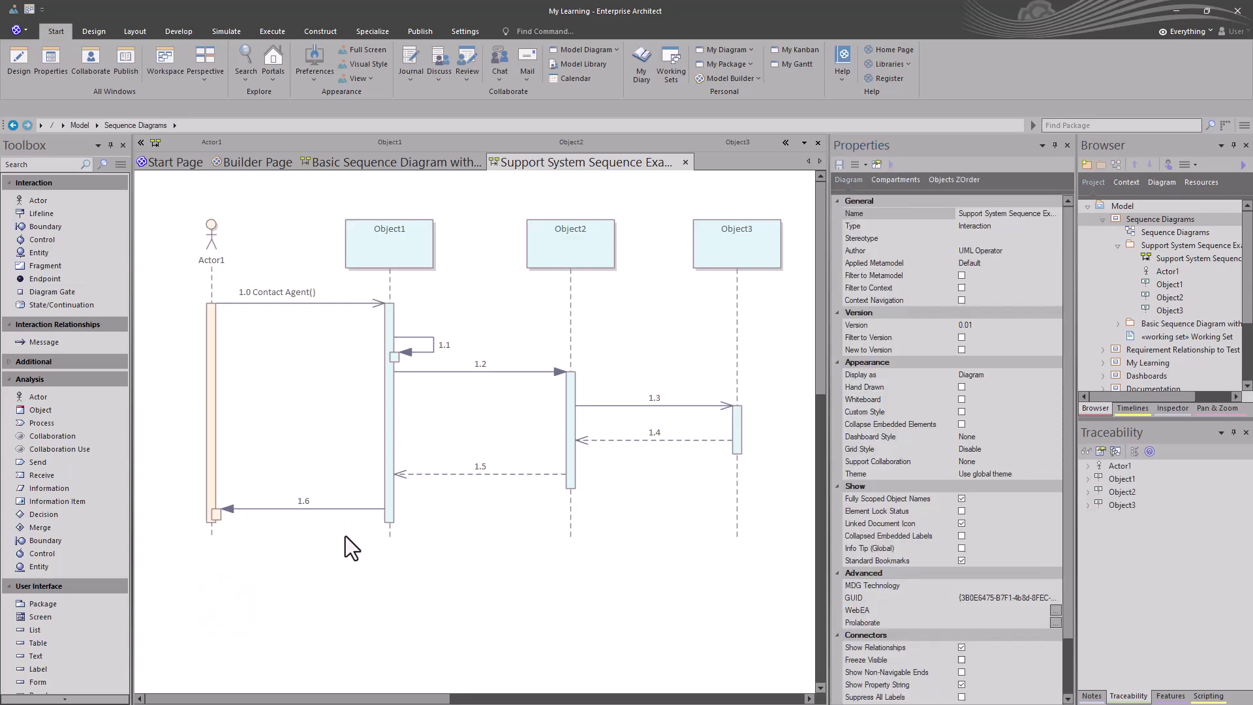
right_click(304, 552)
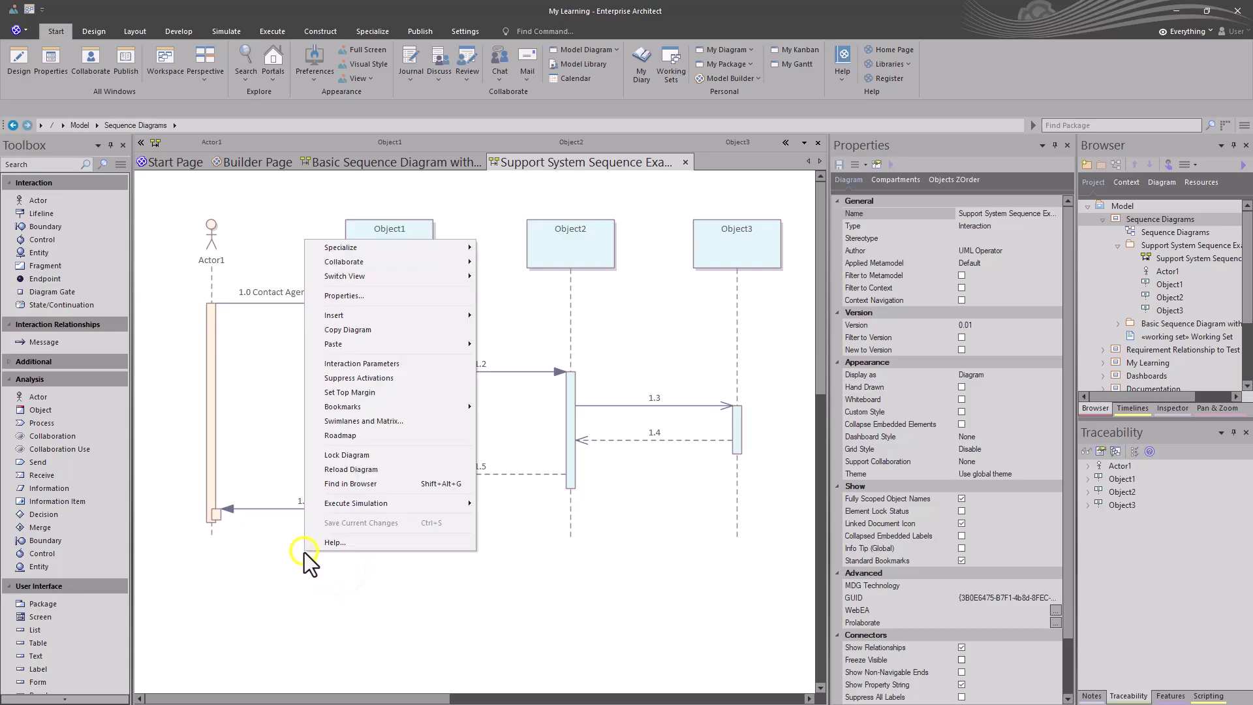
left_click(370, 470)
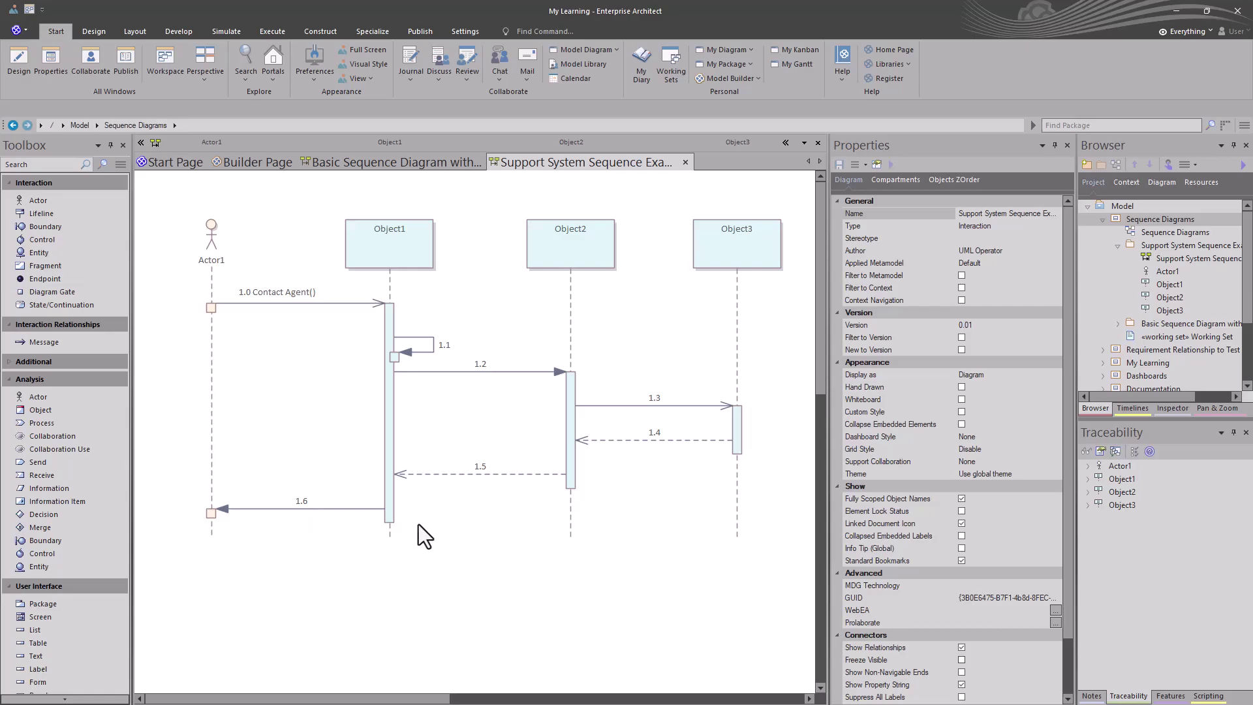
Set the Contact Agent message from Actor1 to Object1 to Synchronous and reload the diagram
left_click(339, 304)
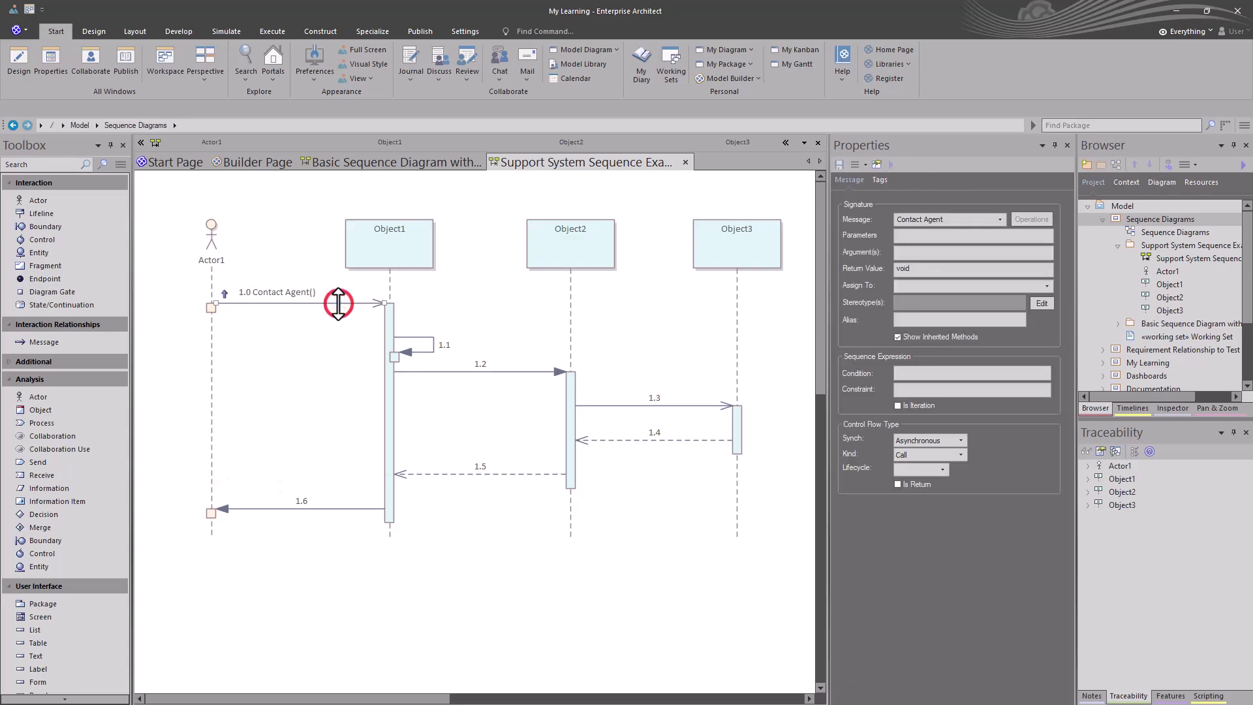
left_click(961, 439)
left_click(943, 453)
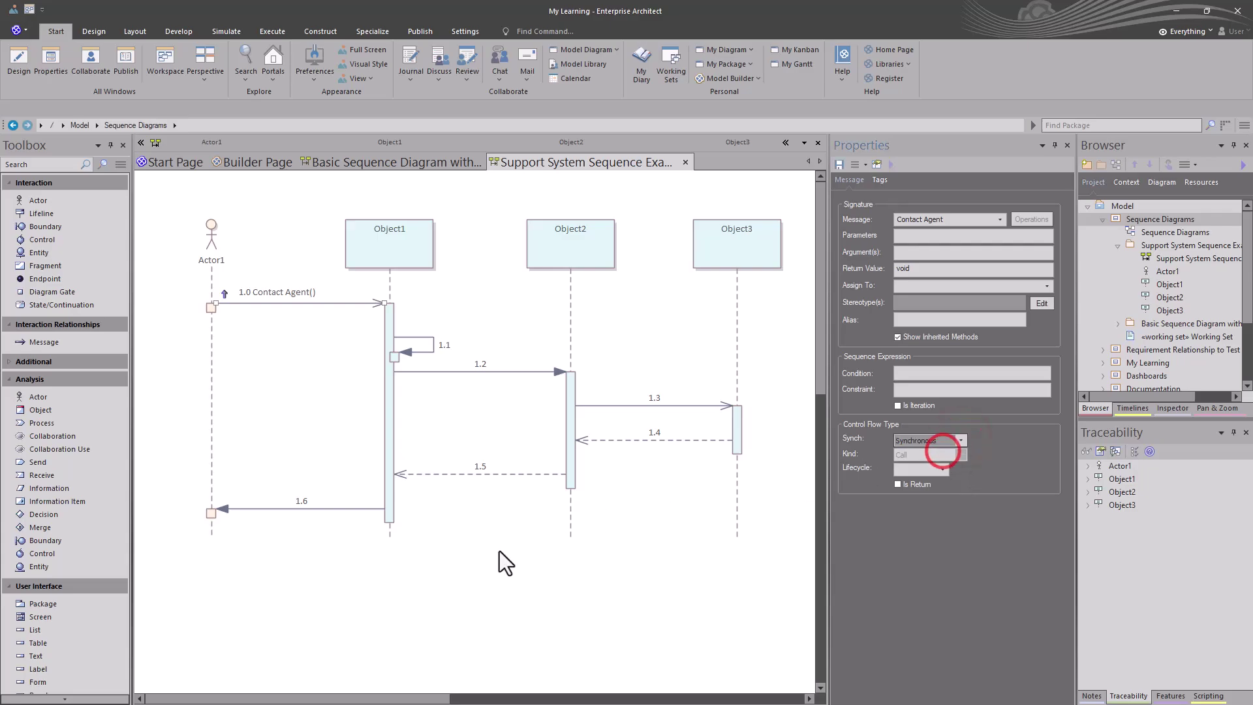
left_click(499, 553)
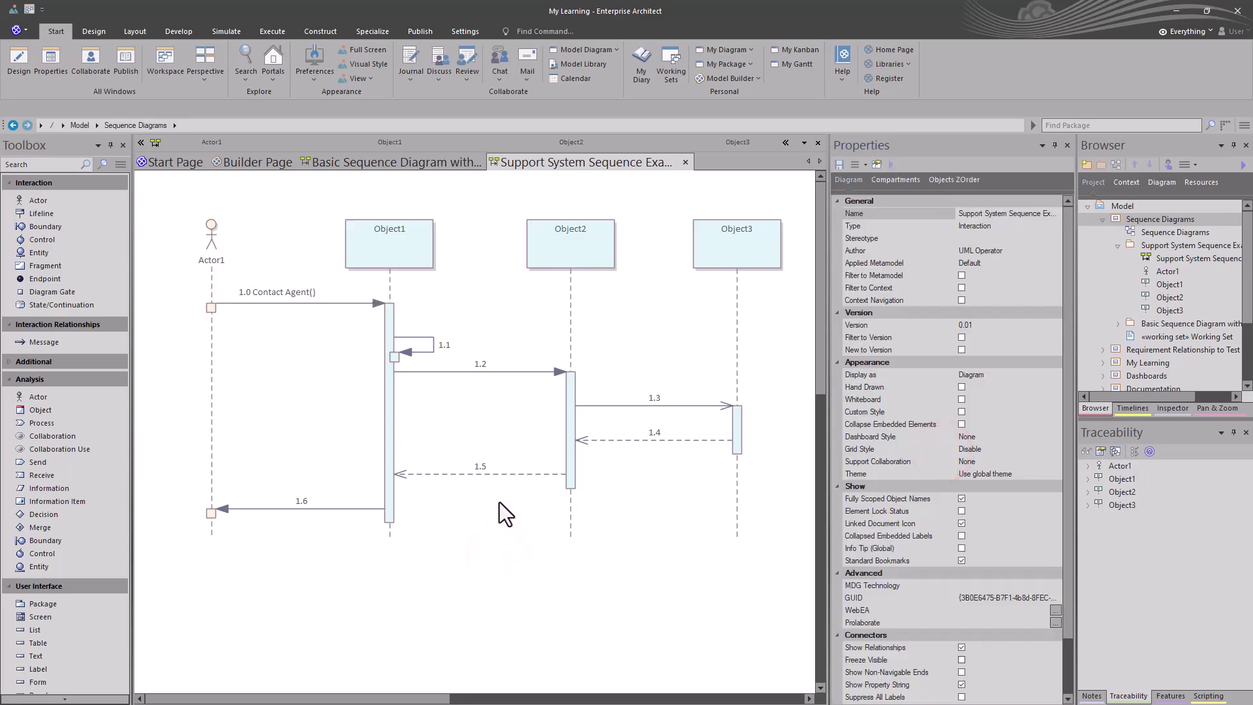
right_click(491, 534)
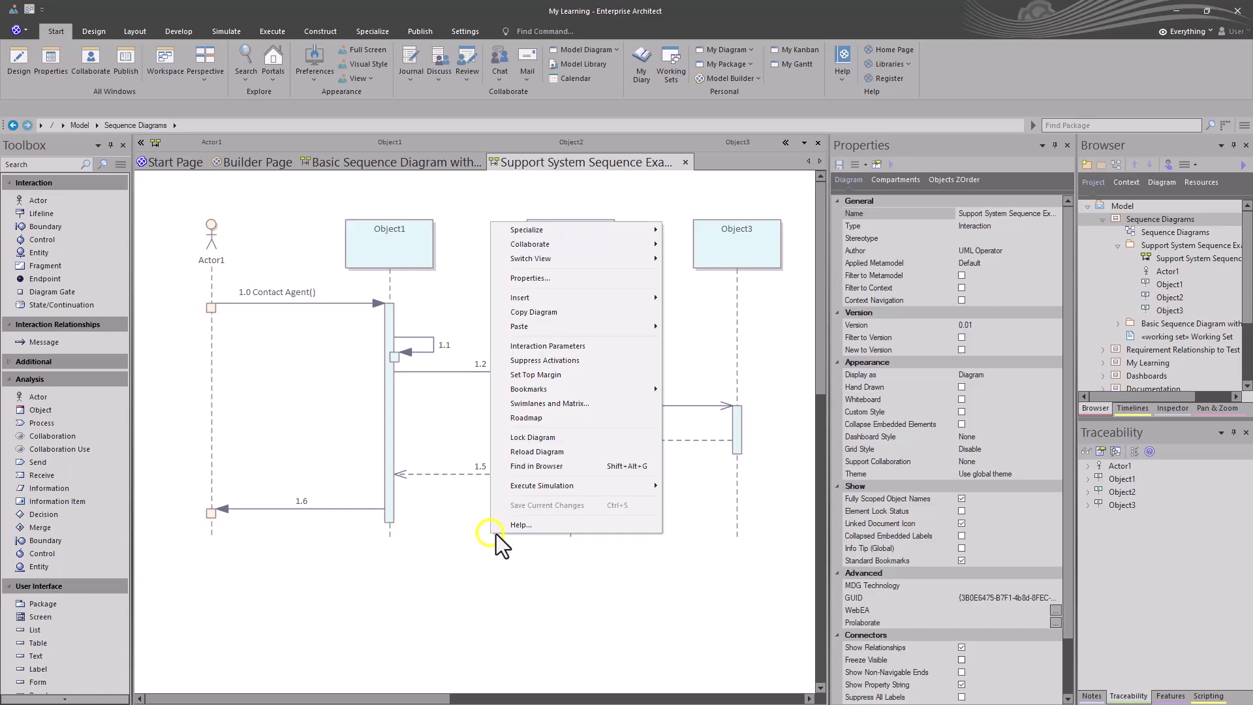
left_click(546, 457)
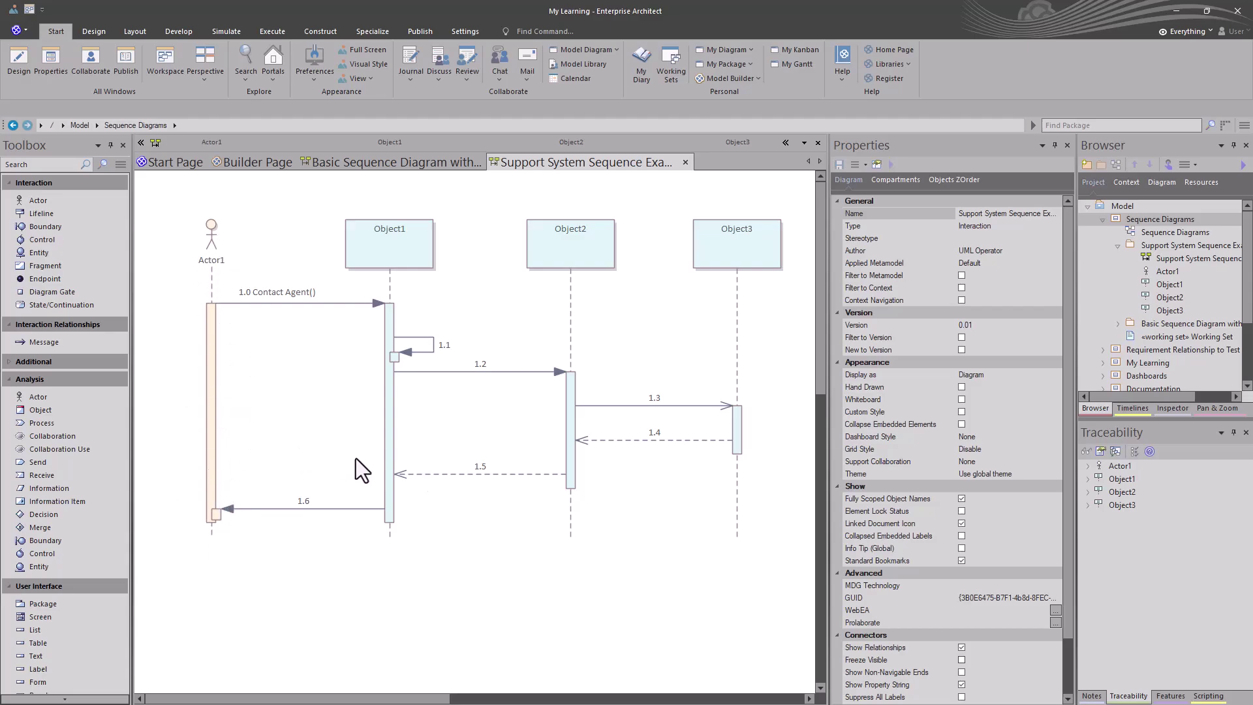
Check the two return messages, set the message from Object2 to Object3 to Synchronous, and reload the diagram
left_click(677, 441)
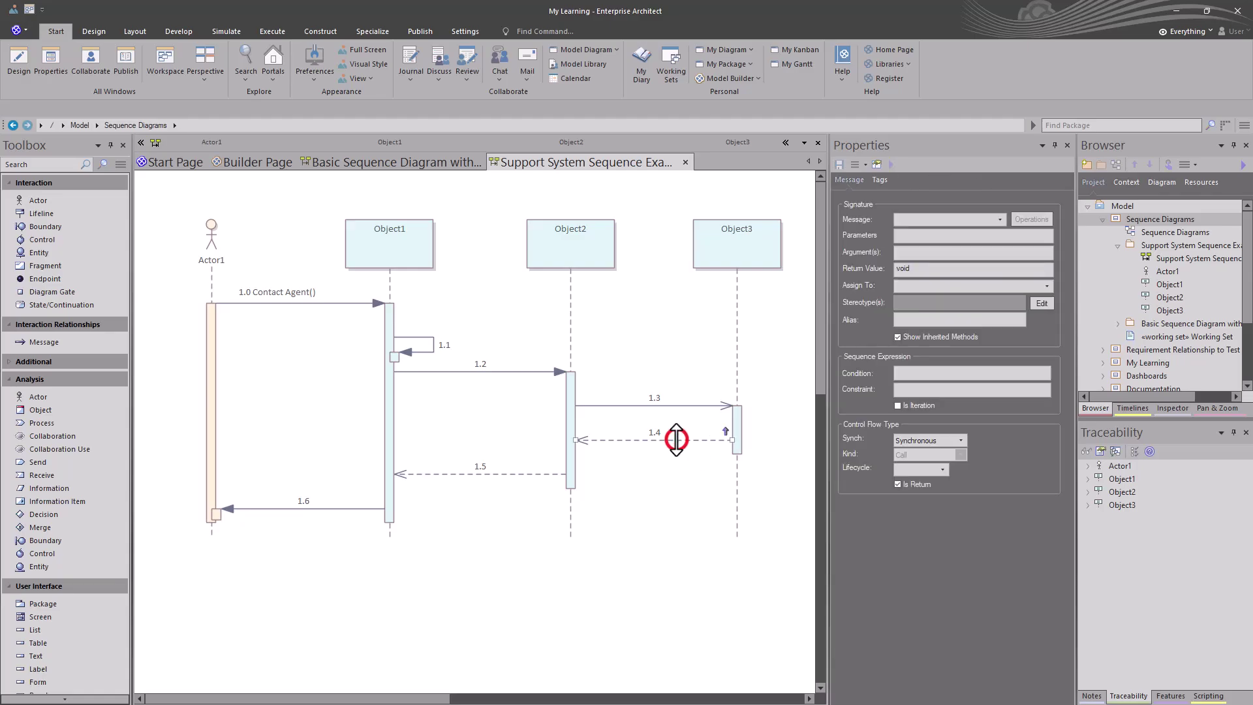
left_click(518, 475)
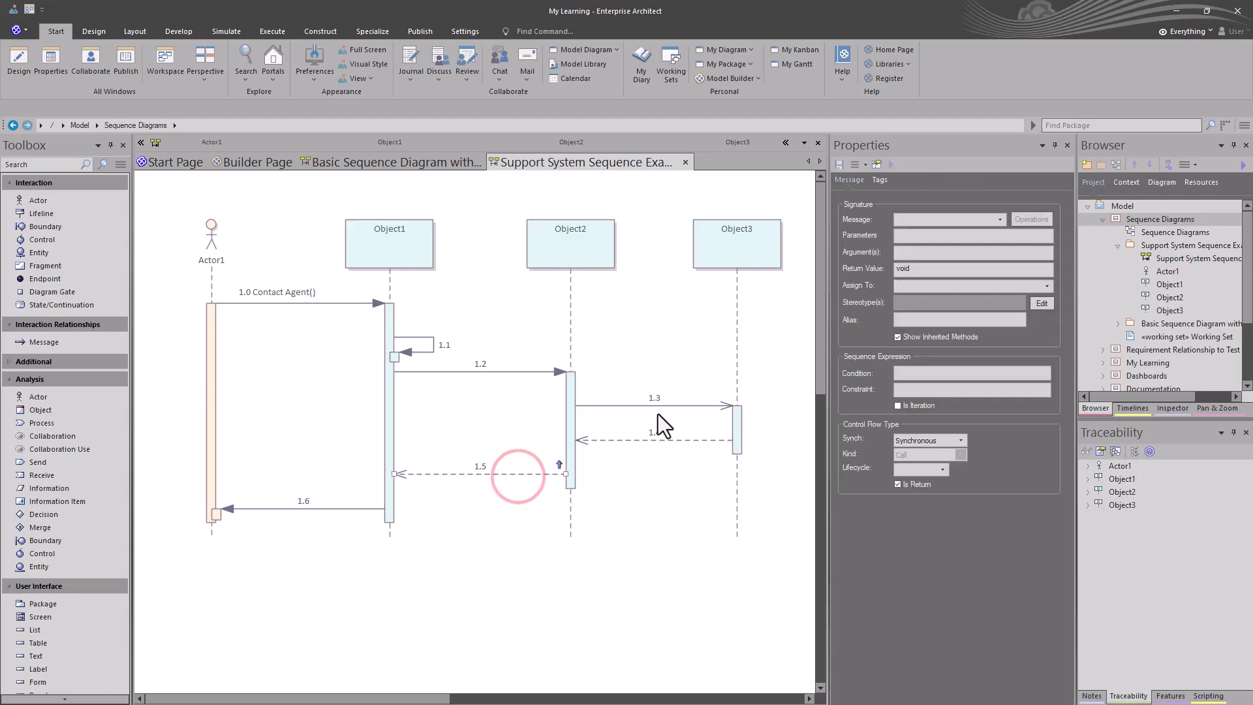
left_click(621, 405)
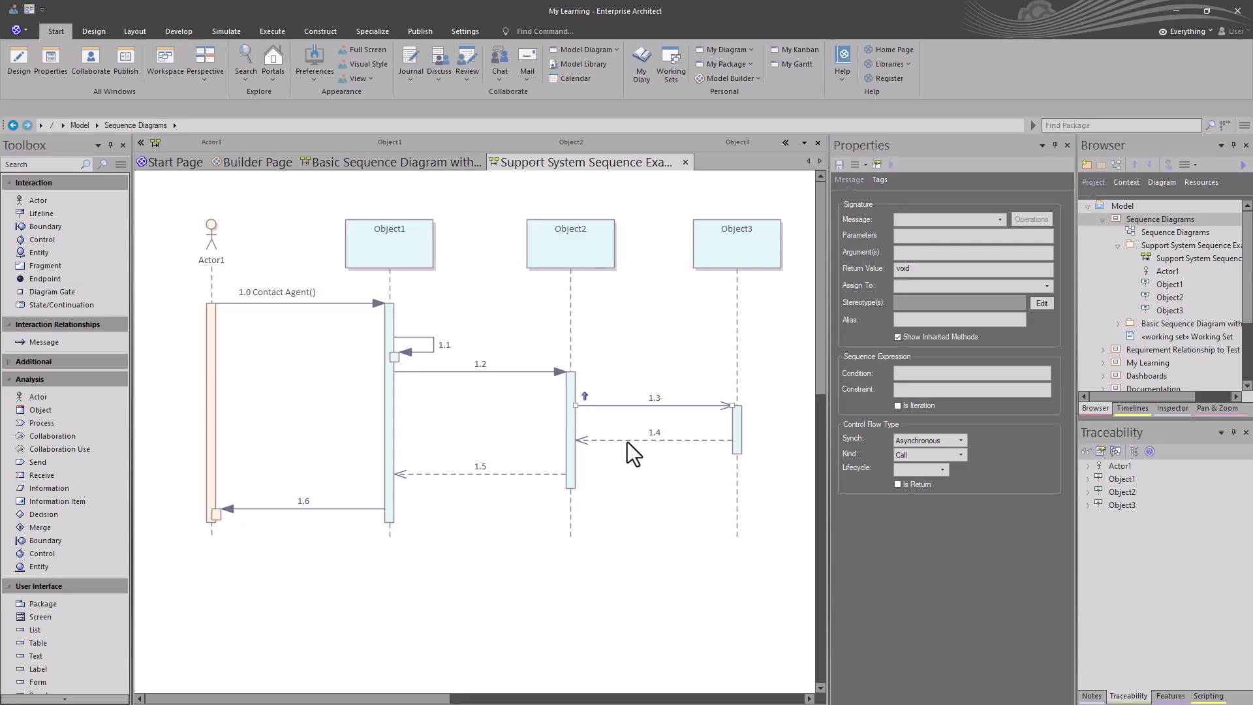
left_click(961, 438)
left_click(937, 454)
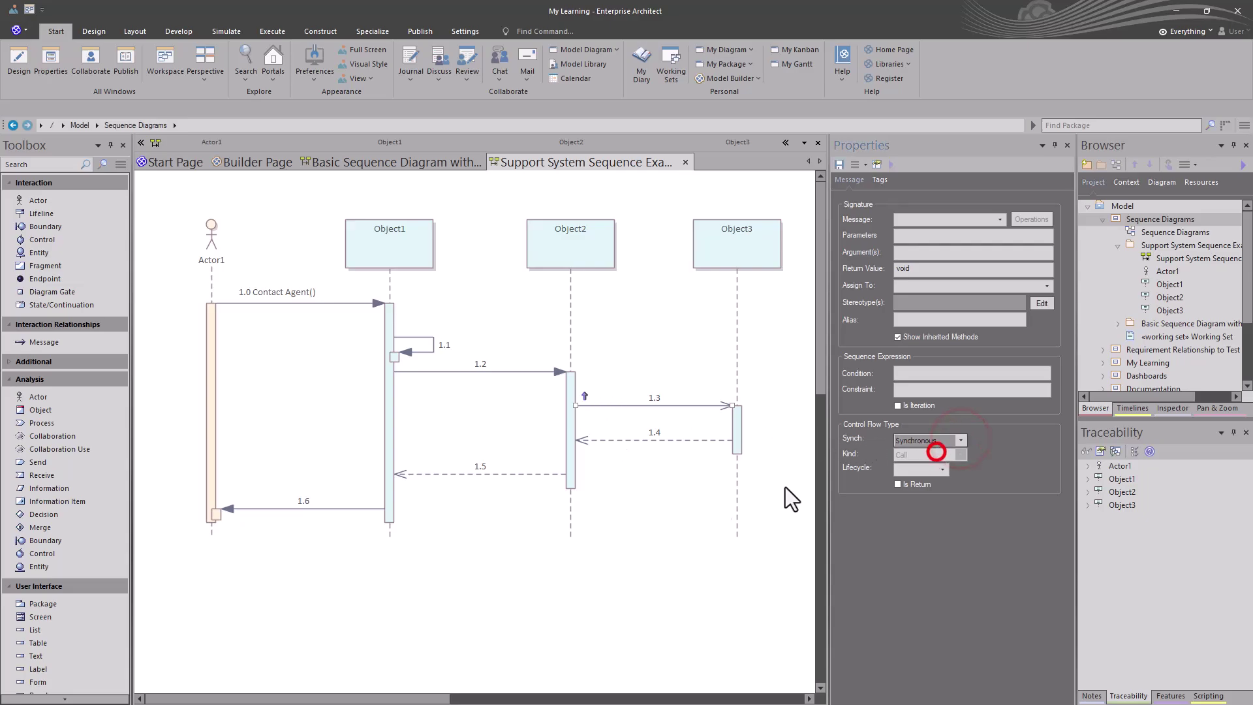
left_click(485, 560)
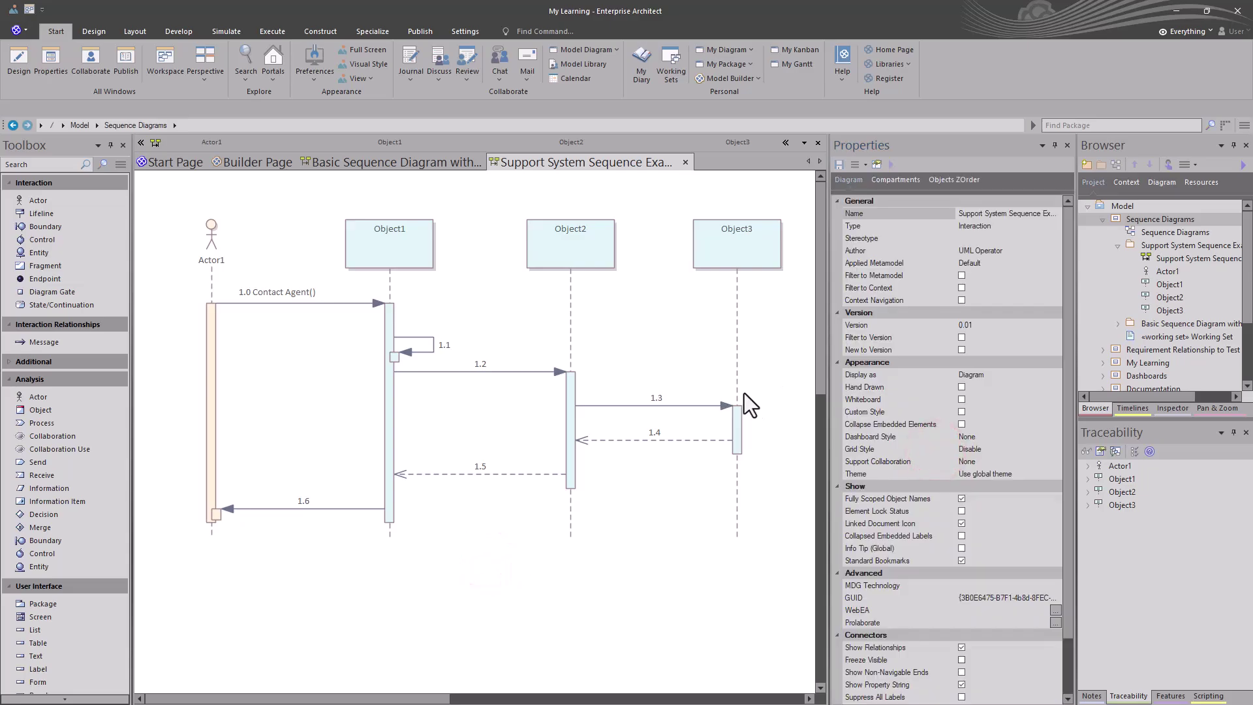
right_click(461, 579)
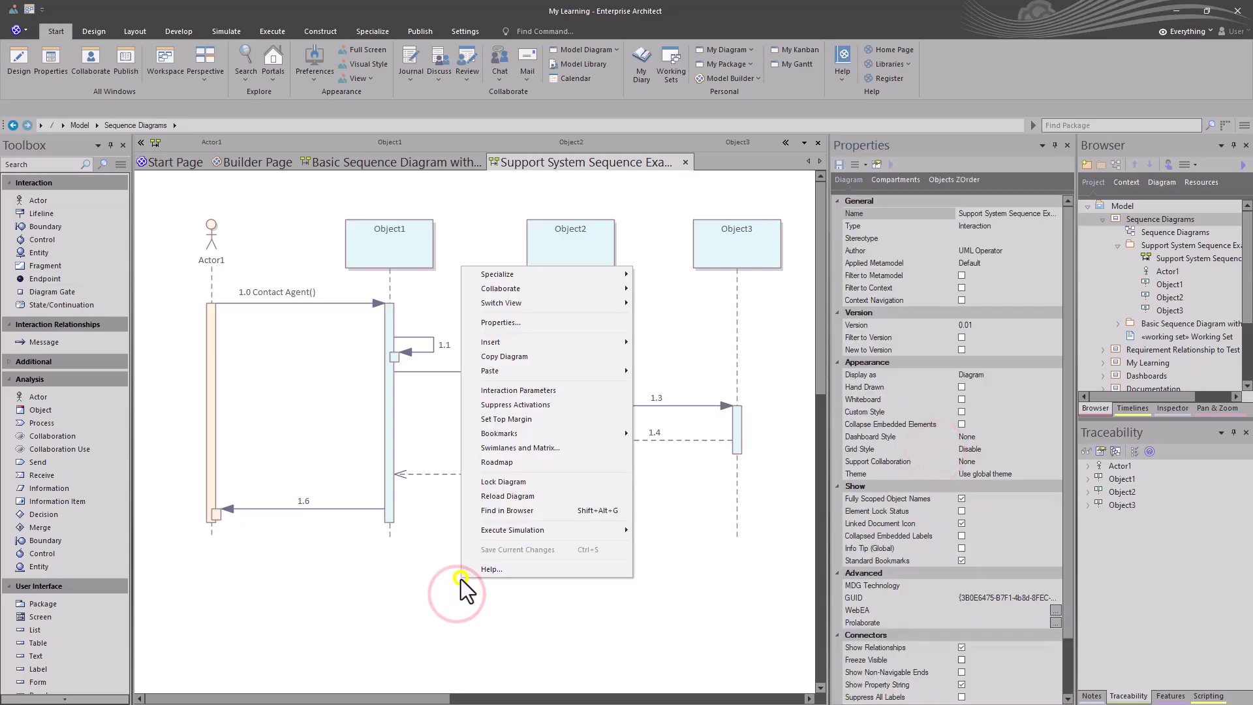
left_click(523, 496)
left_click(510, 580)
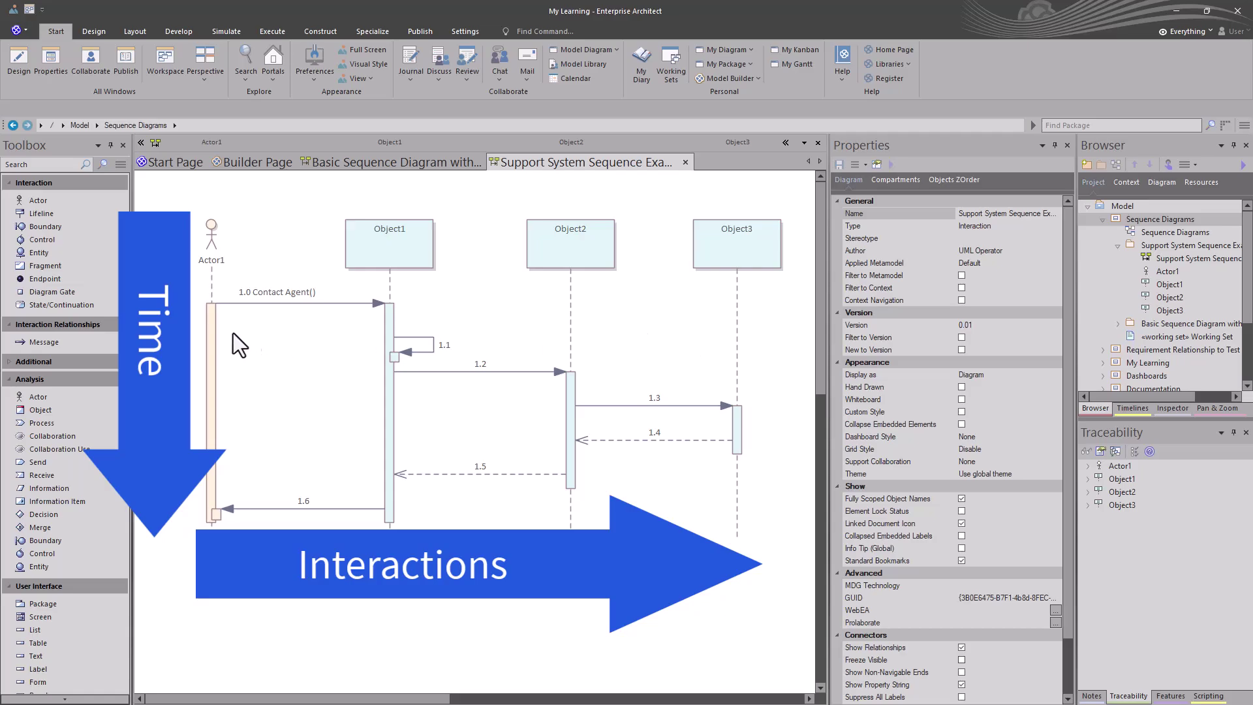
Add the constraint "< 5,000 ms" to the message from Object1 to Actor1, save its properties, and select the constraint label
left_click(277, 508)
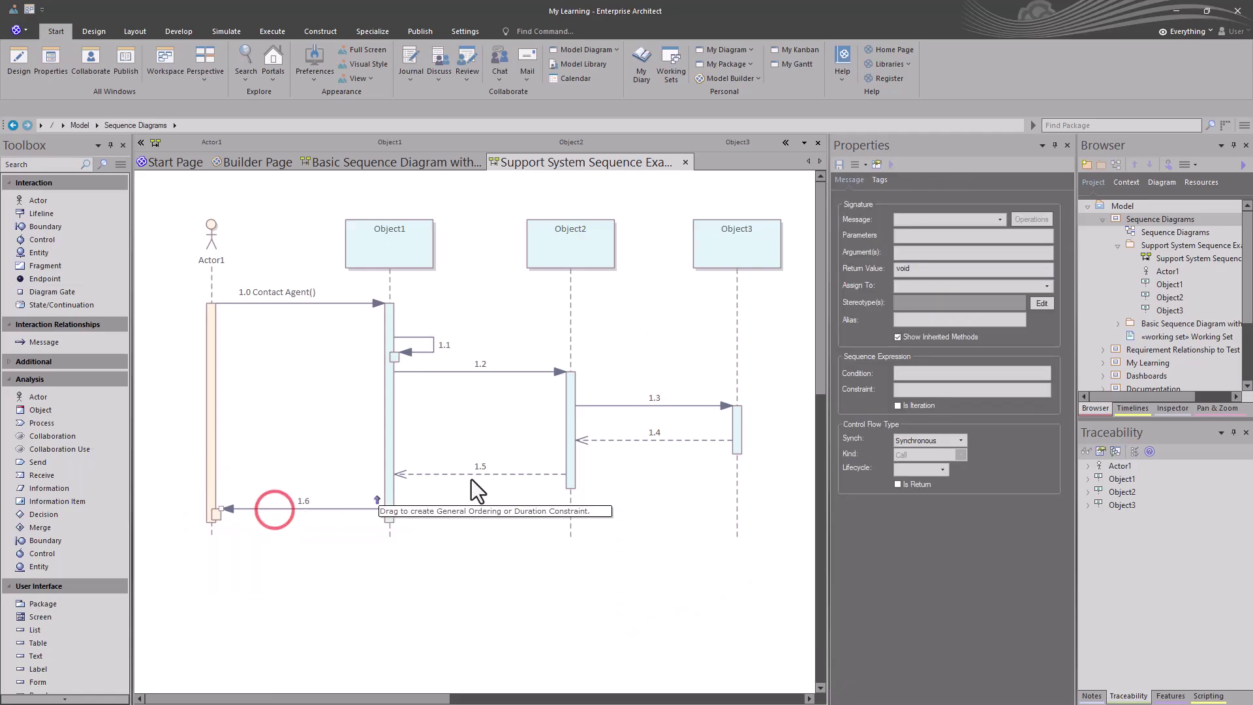
left_click(904, 390)
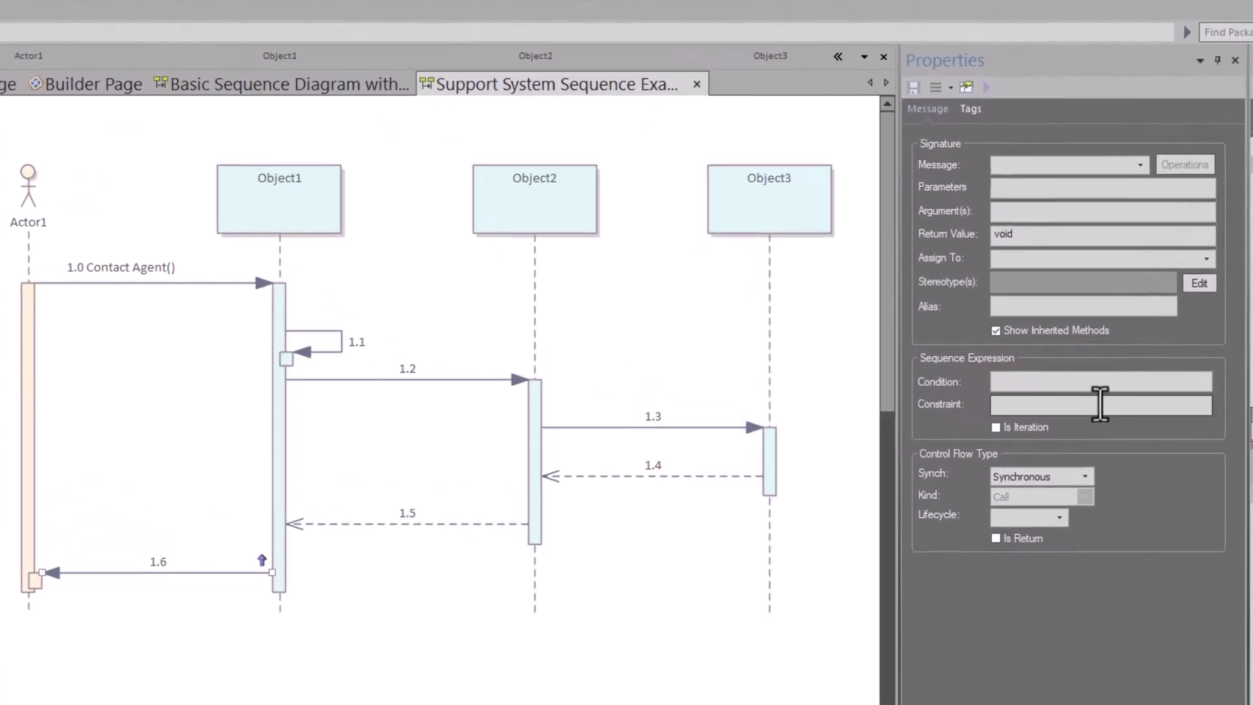
type("<")
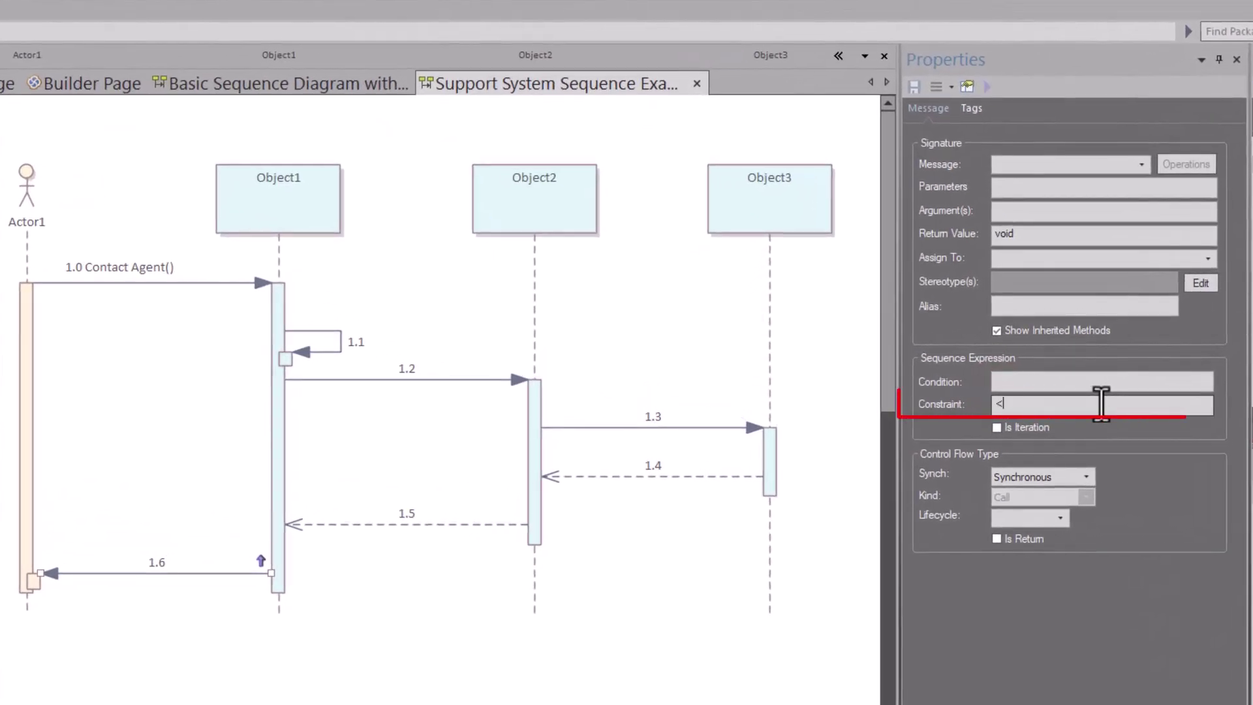
type(" 5,000 ms")
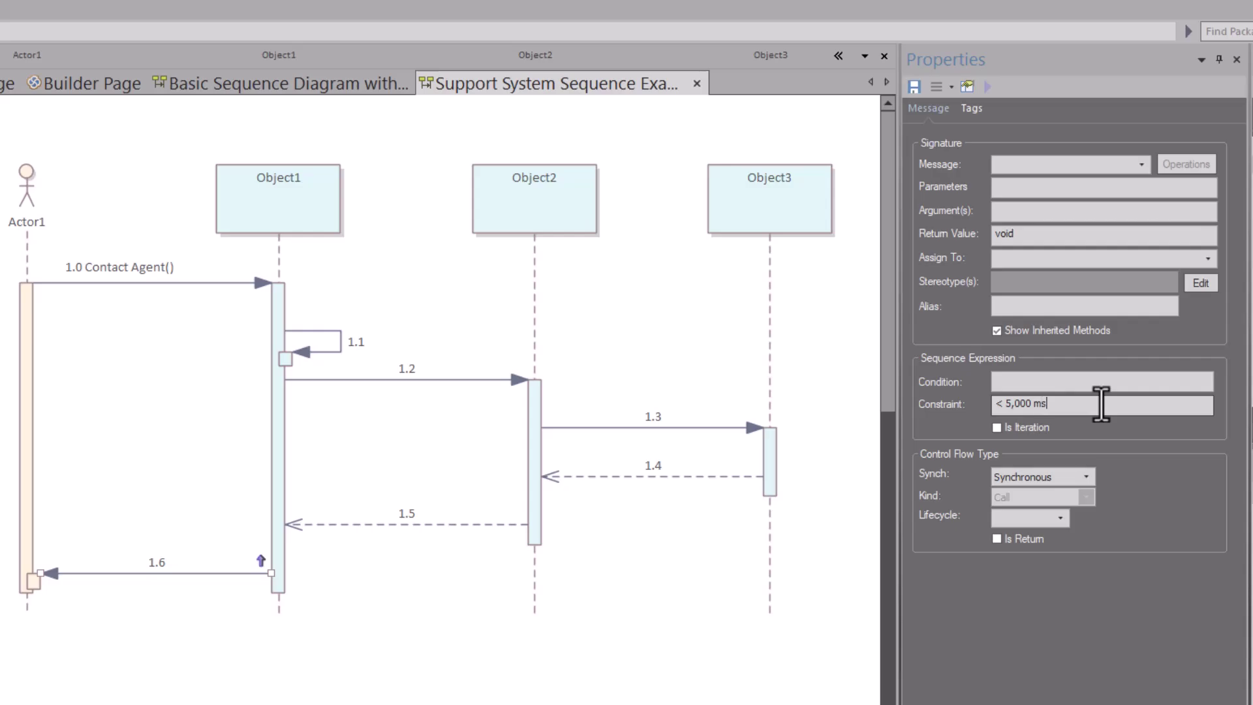
left_click(914, 86)
left_click(471, 649)
left_click(327, 583)
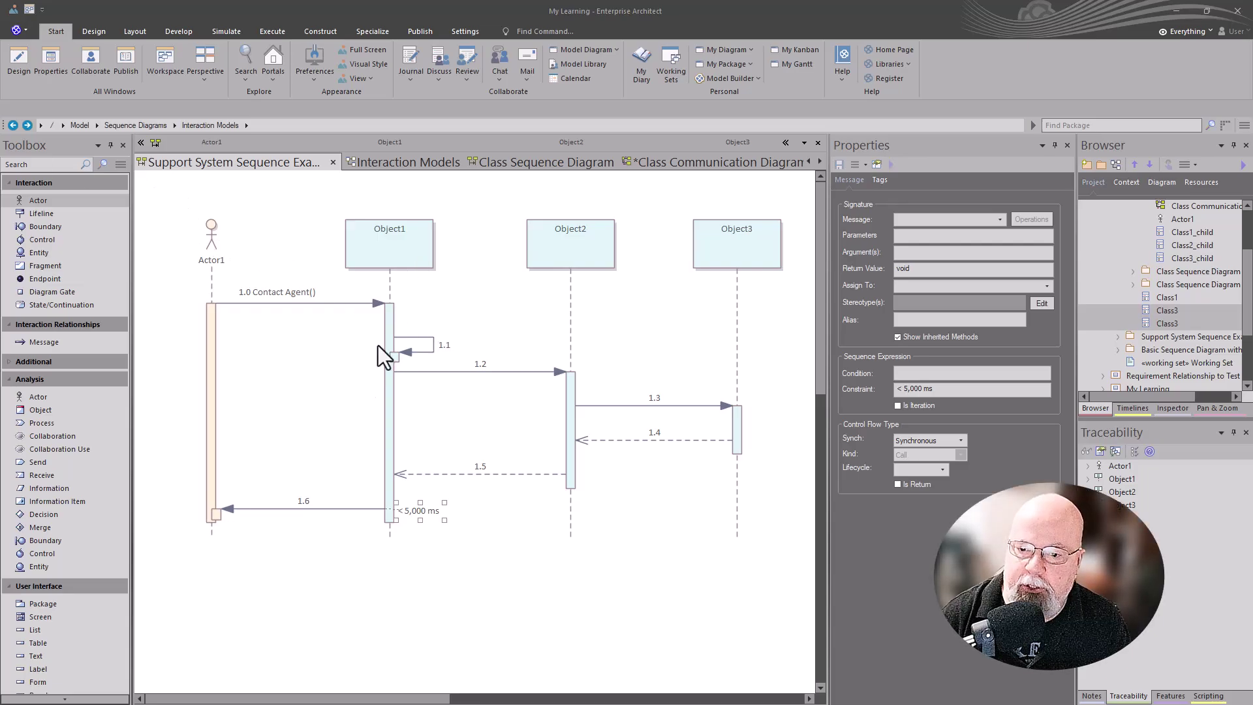
Review the classes in Interaction Models, and compare the Class Sequence Diagram and Class Communication Diagram with the Support System Sequence Example
left_click(401, 163)
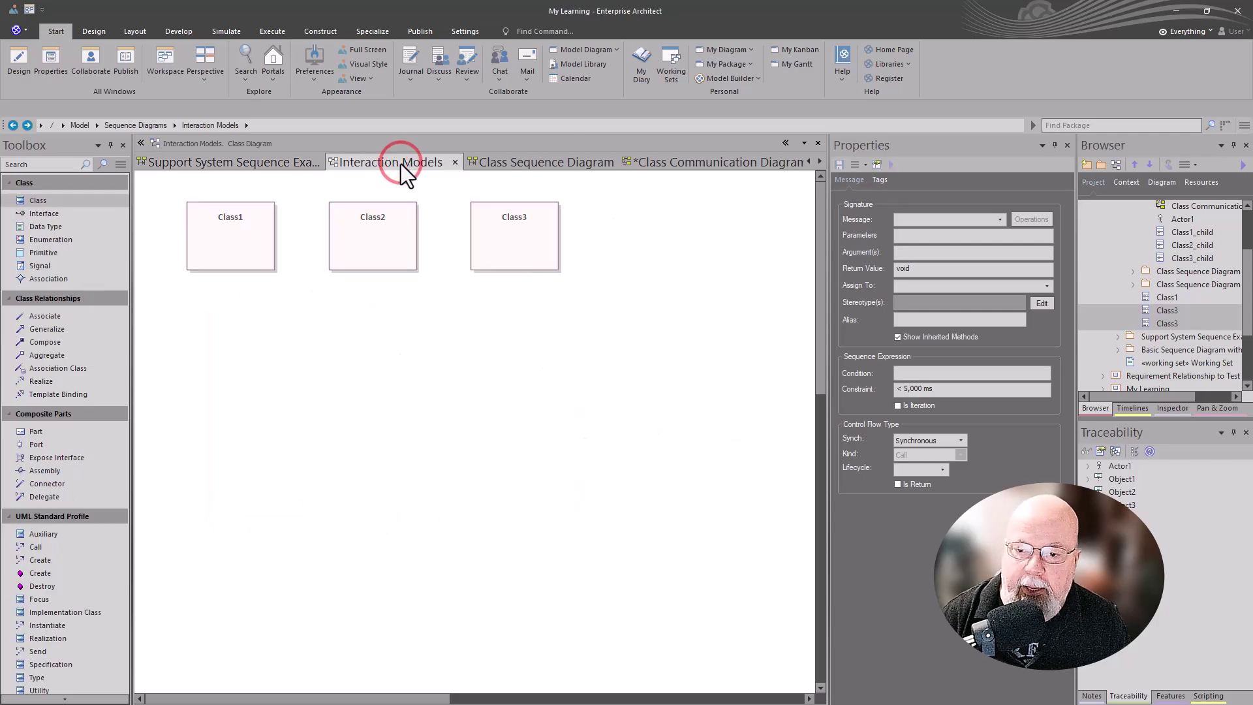
left_click_drag(207, 286, 492, 225)
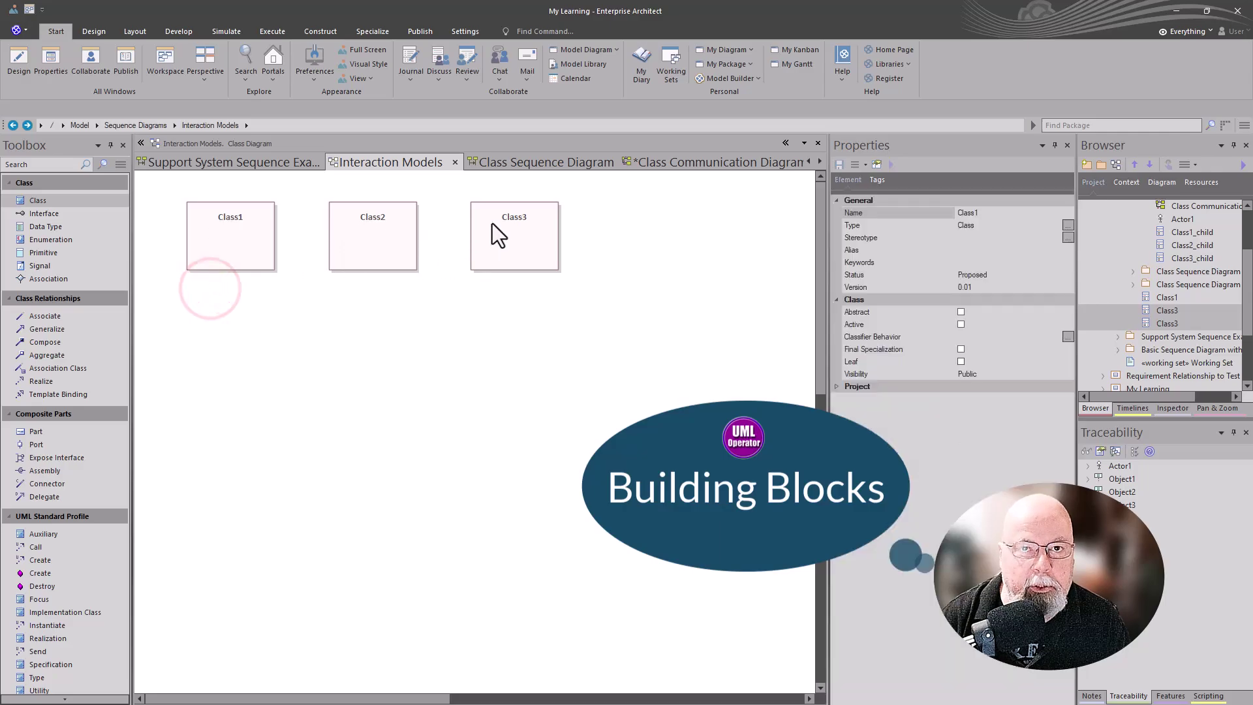
left_click(457, 322)
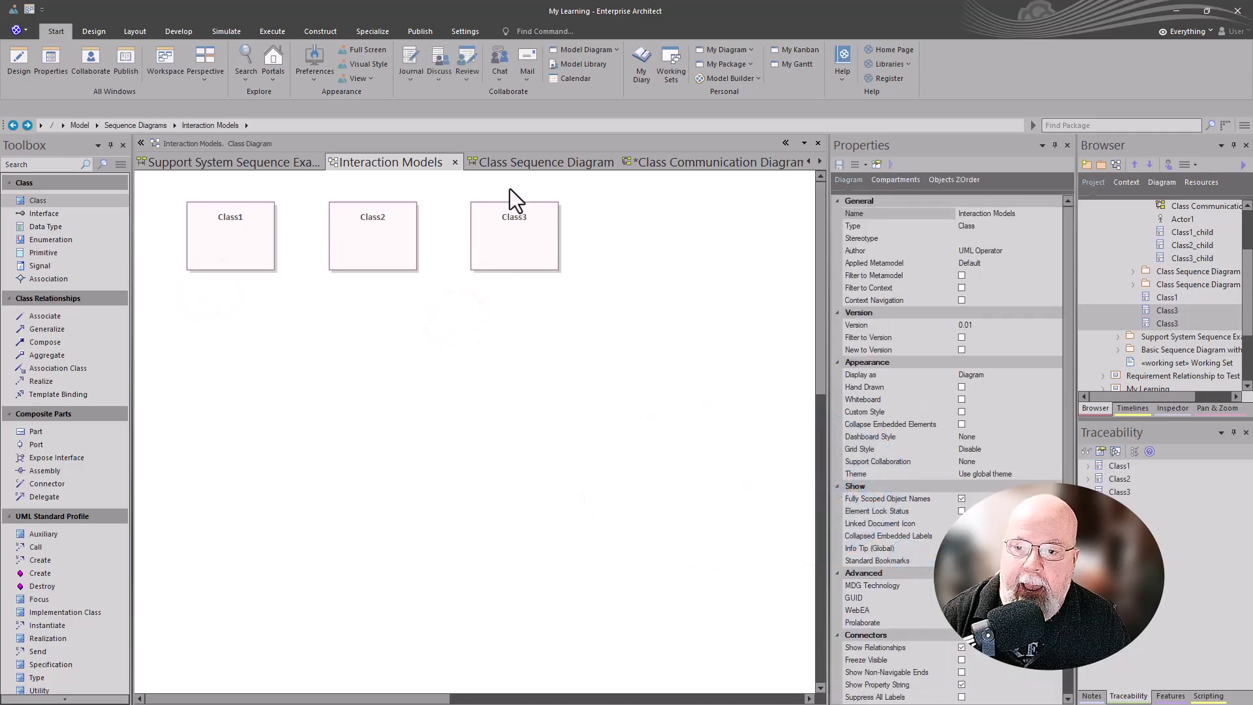
left_click(505, 162)
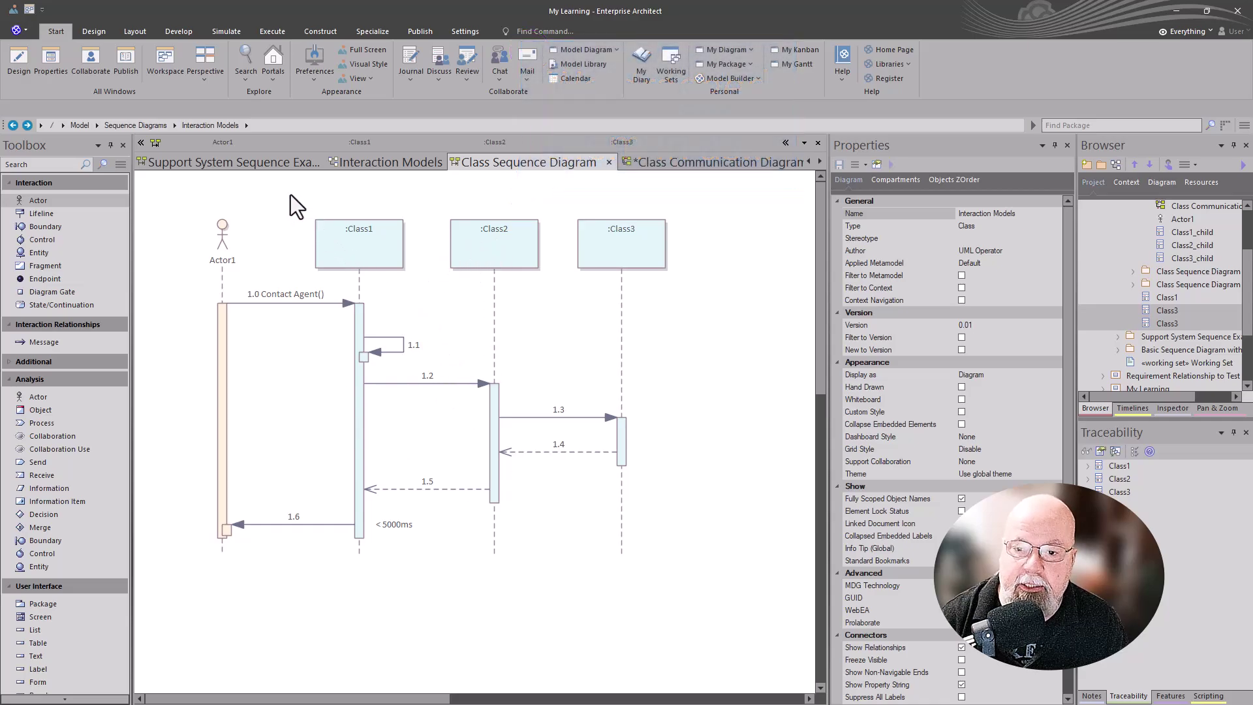
left_click(273, 168)
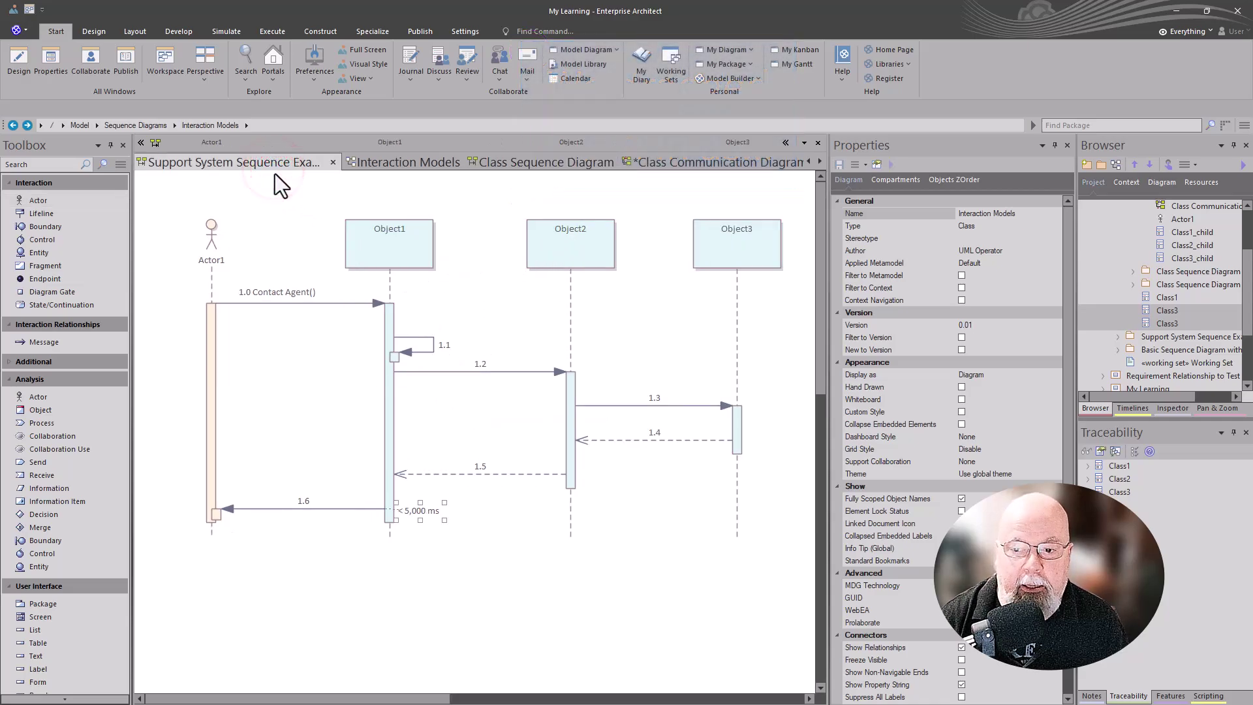
left_click(507, 163)
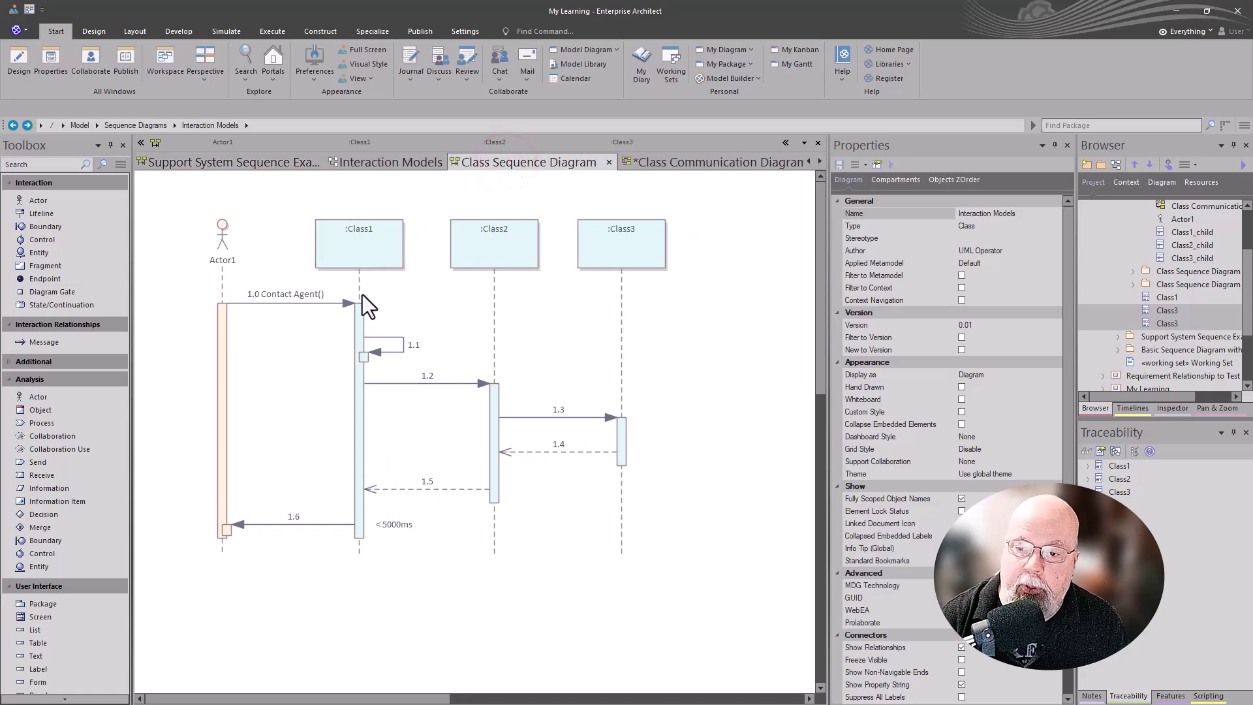
left_click(649, 170)
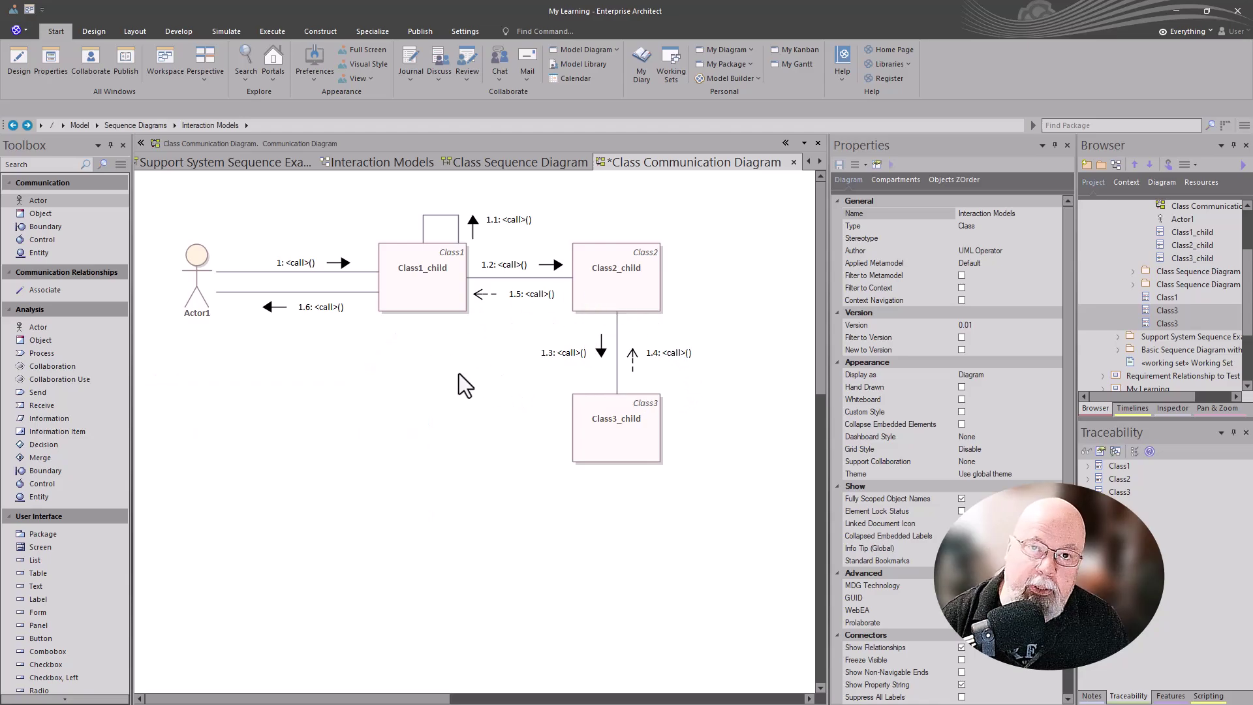
left_click(431, 283)
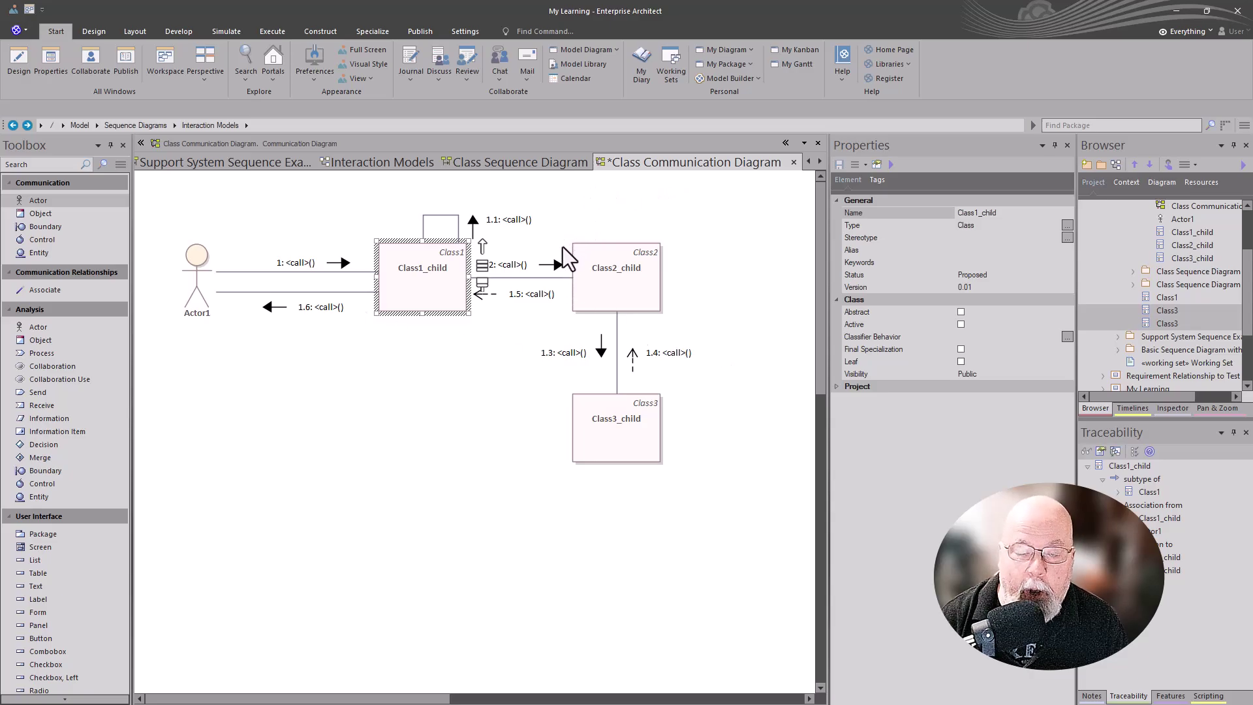
left_click(218, 164)
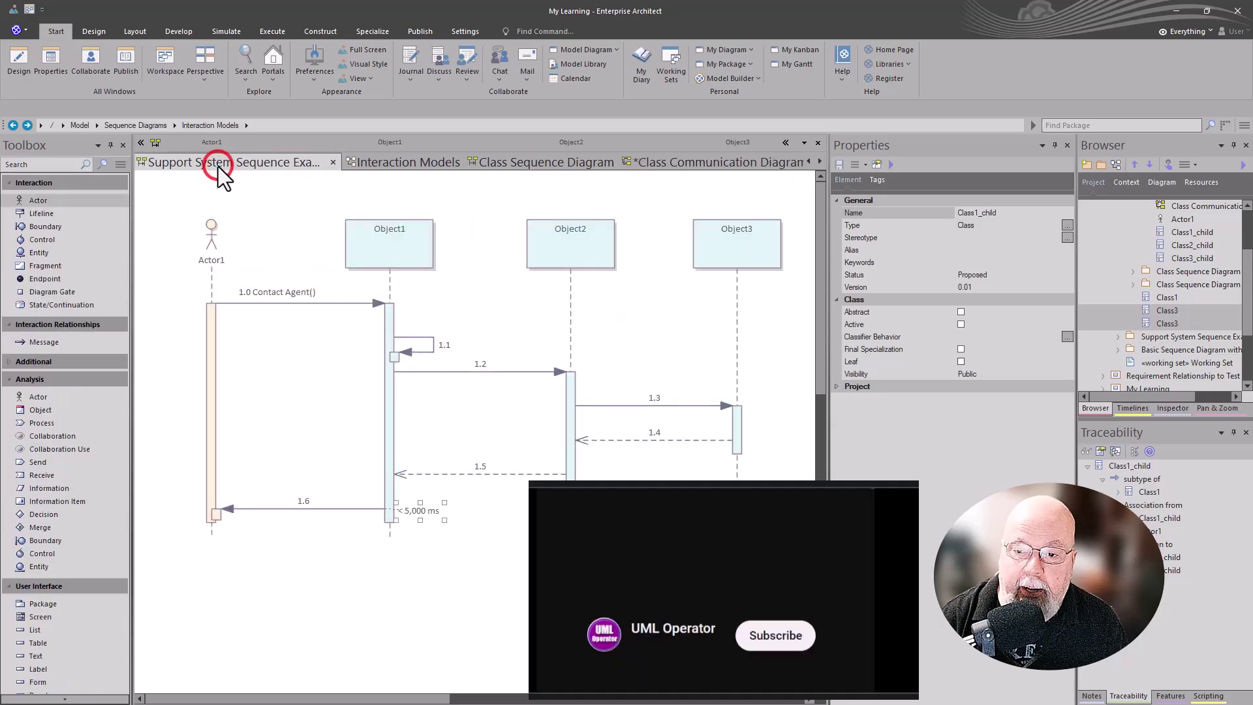